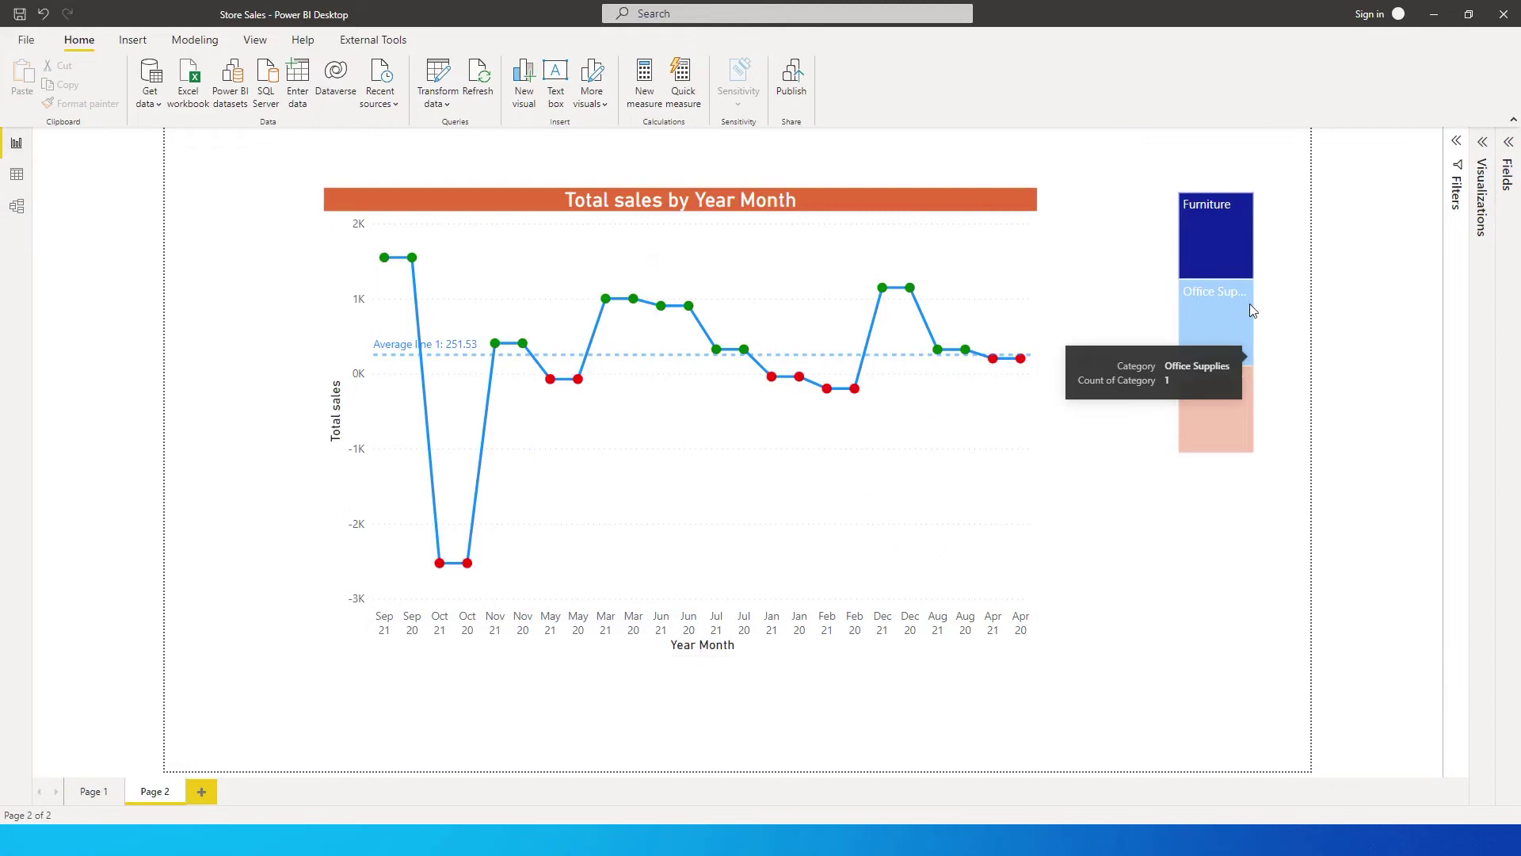
- Cross-filter the line chart to Technology via the Category treemap, then add a blank Page 3
left_click(1218, 321)
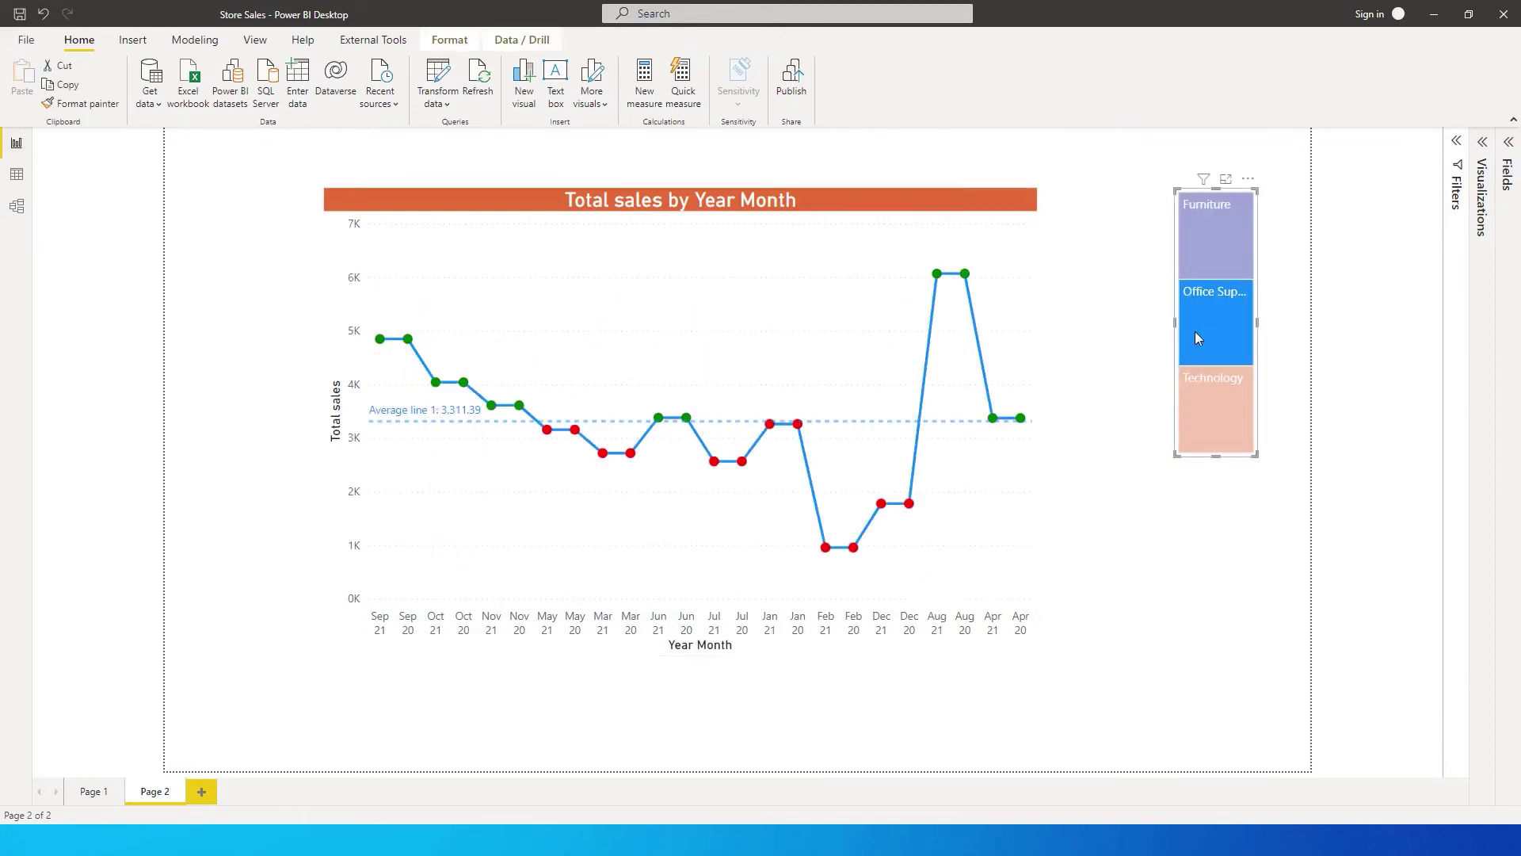
left_click(1228, 425)
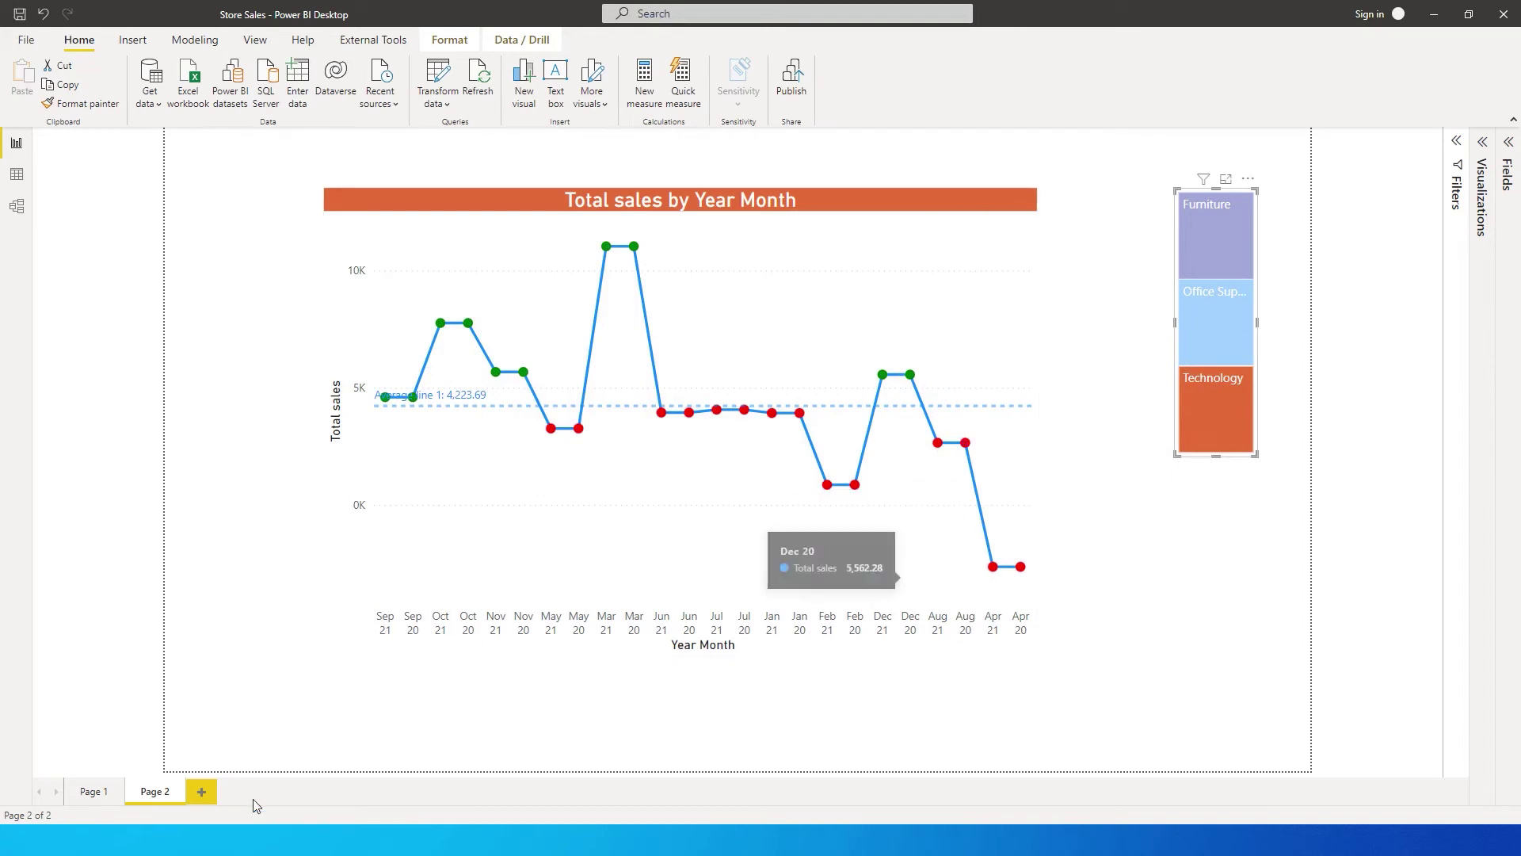
left_click(202, 793)
- Build a table of Year Month and Total sales, then reposition and enlarge it
left_click(1509, 175)
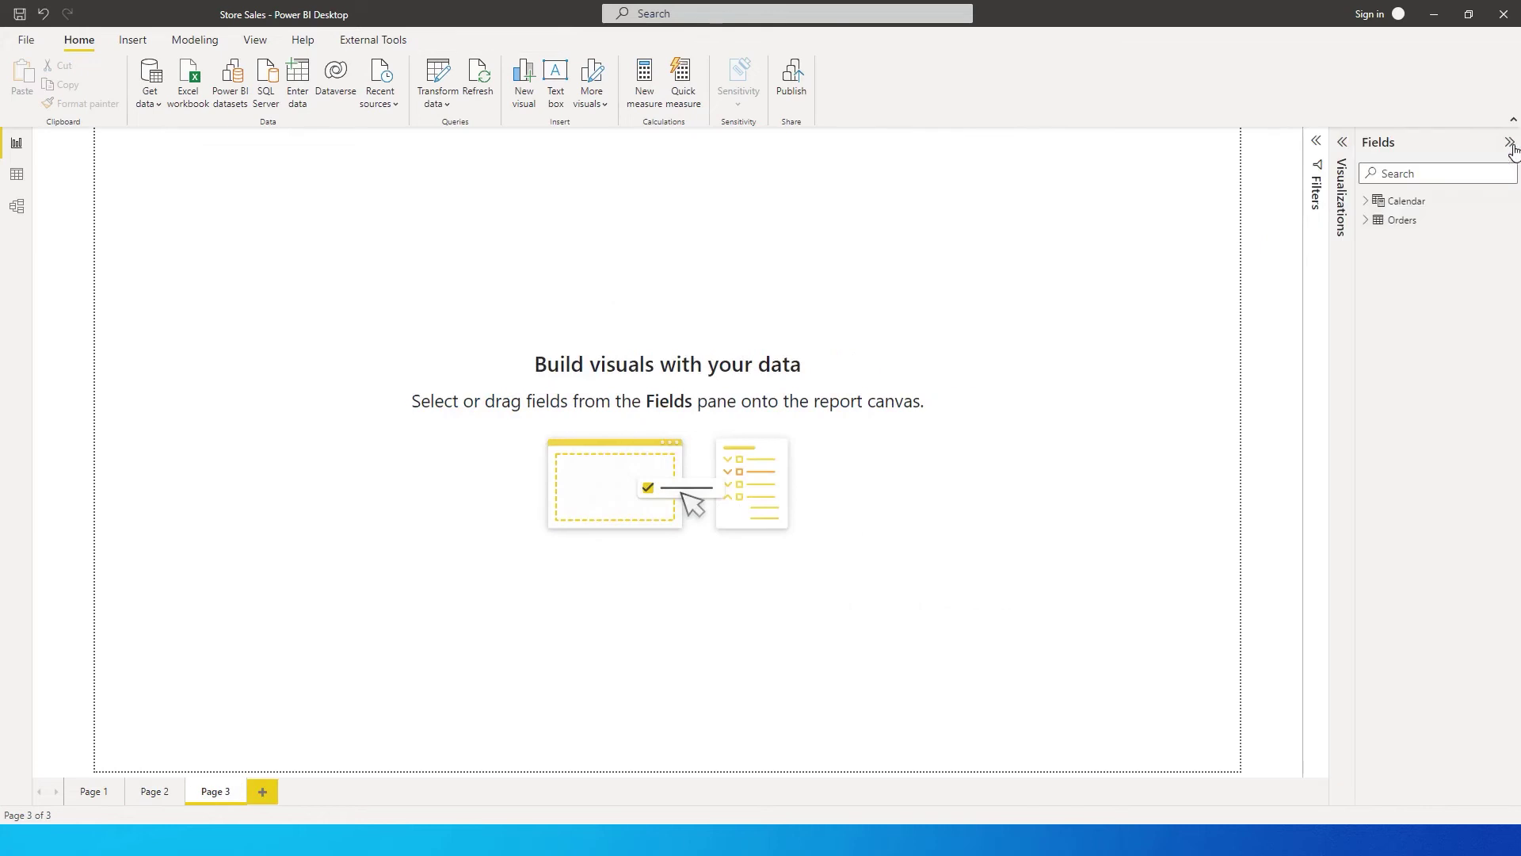
left_click(1368, 221)
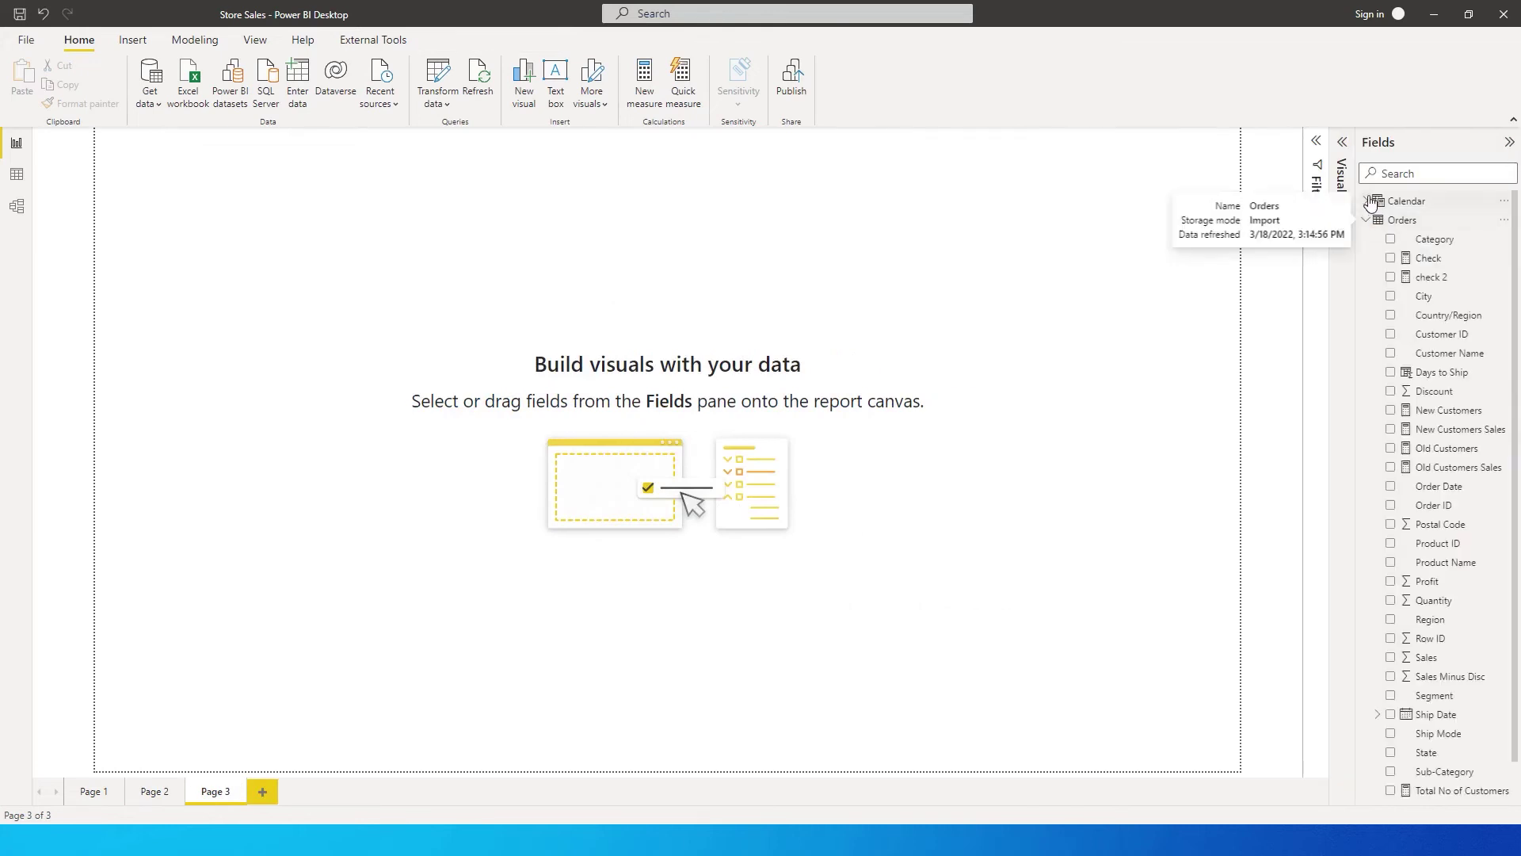
left_click(1366, 201)
left_click(1439, 391)
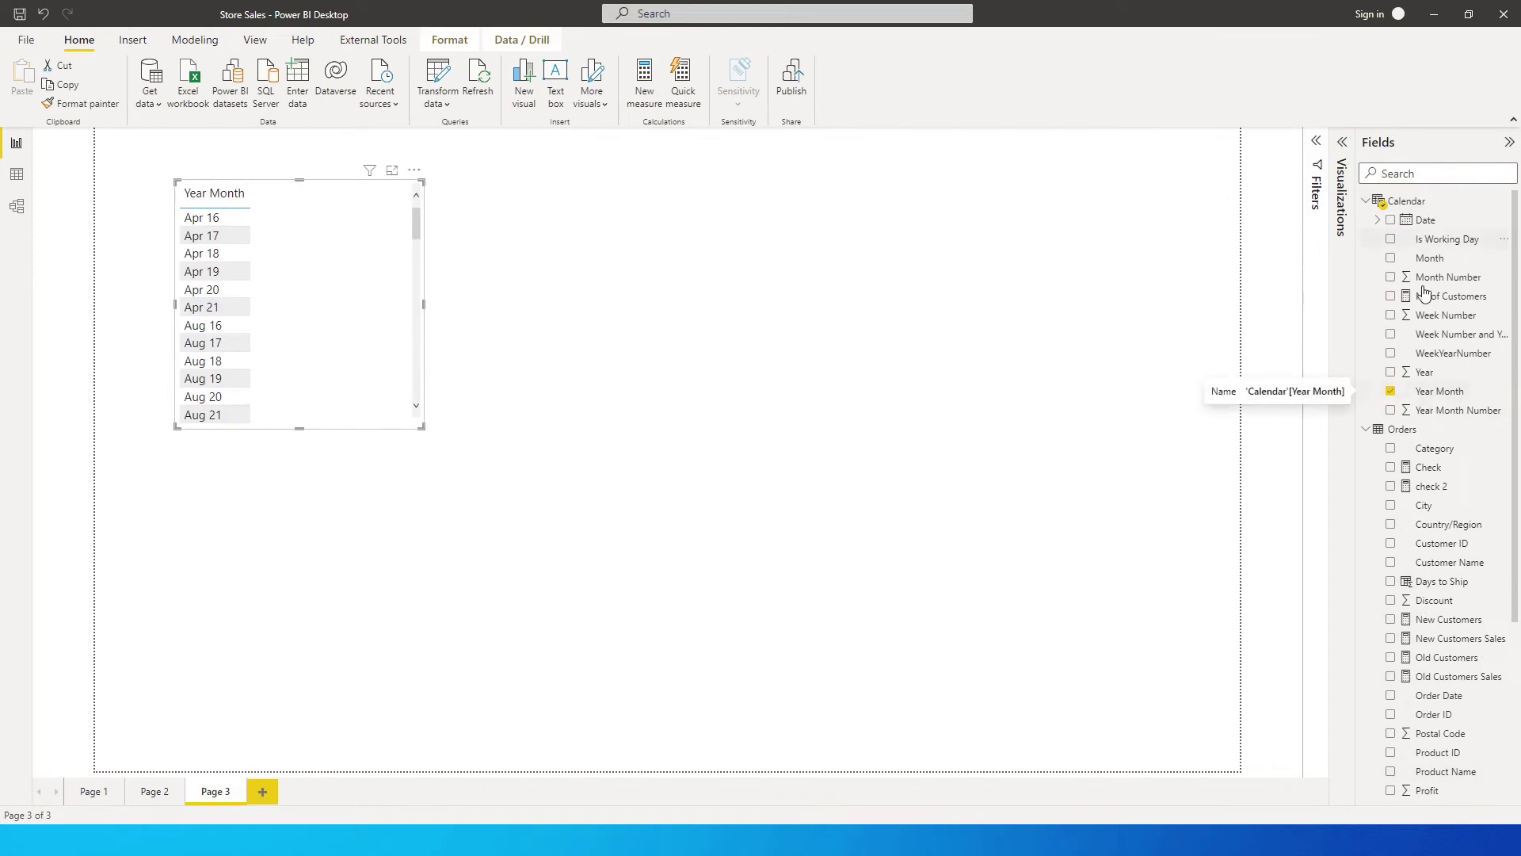
scroll(1427, 386, "down", 5)
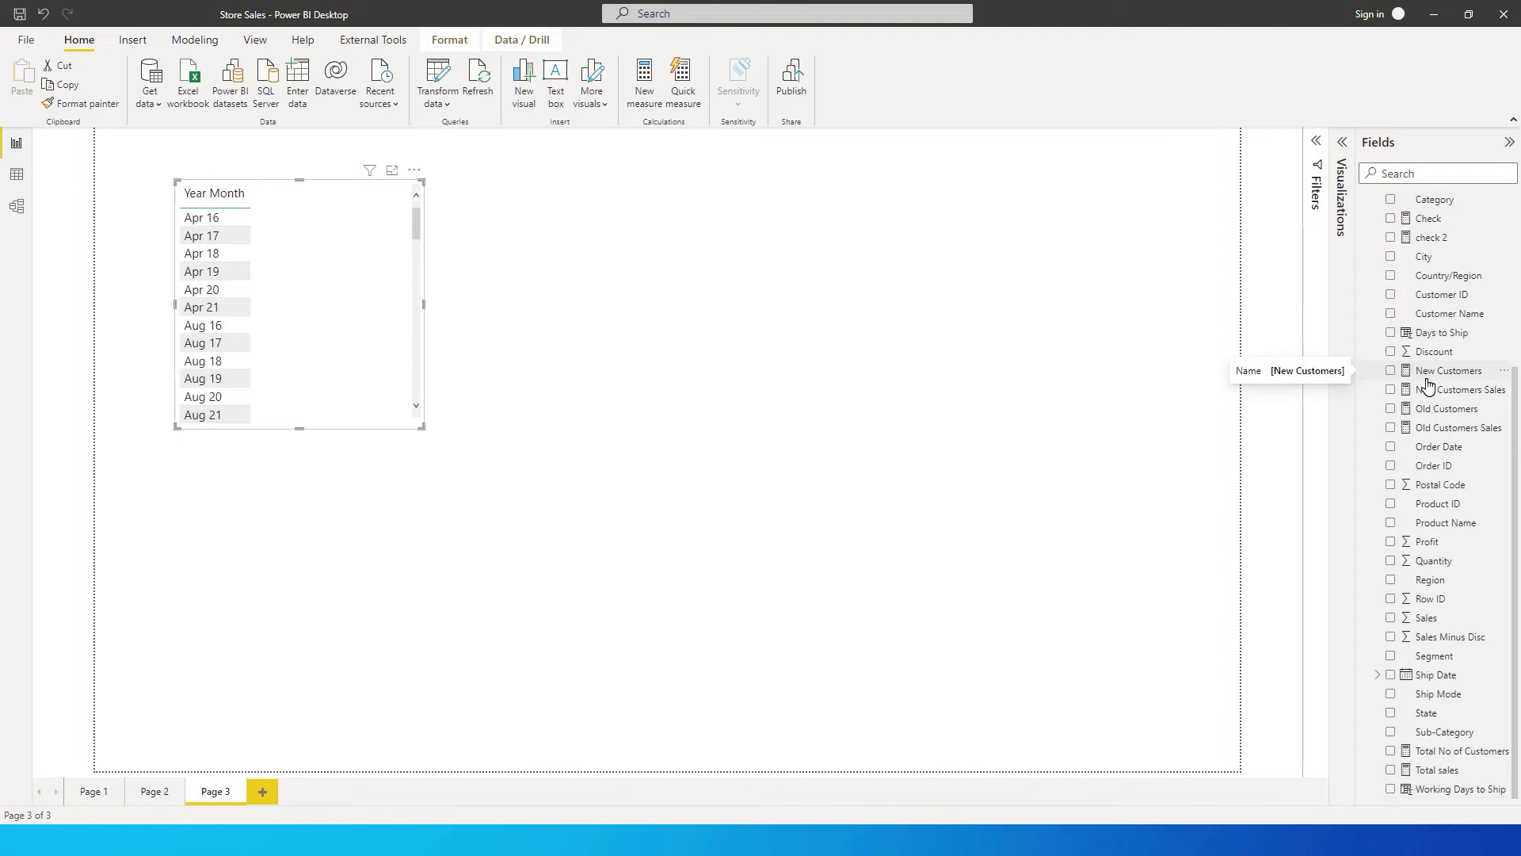
left_click(1391, 769)
left_click_drag(428, 339, 468, 349)
left_click_drag(499, 465, 661, 621)
- Filter the visual by Year to 2020 and 2021, and display it as a line chart
left_click(1342, 143)
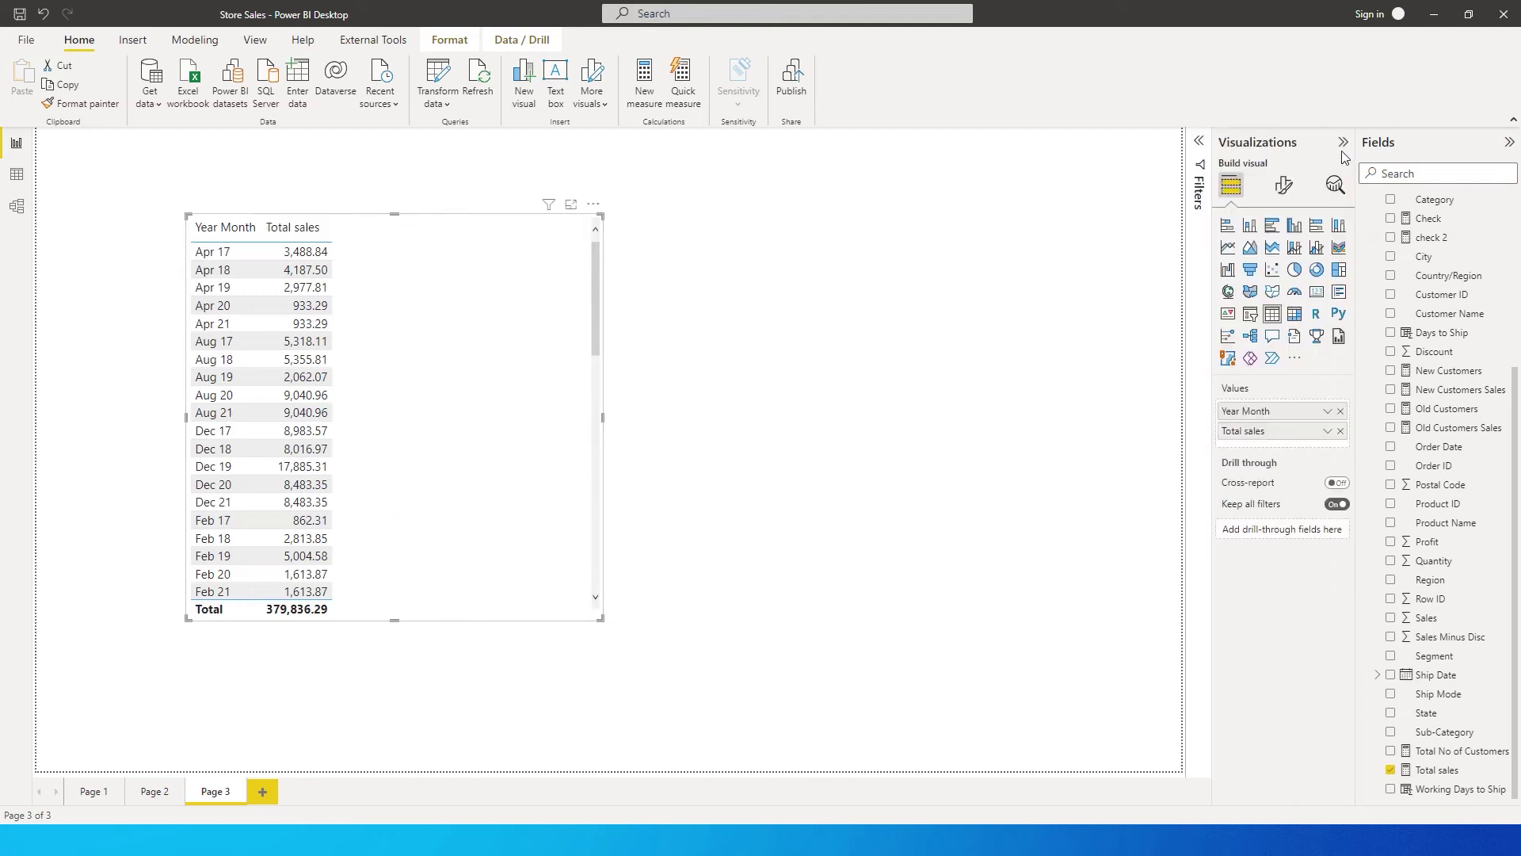
left_click(1206, 143)
scroll(1438, 332, "up", 5)
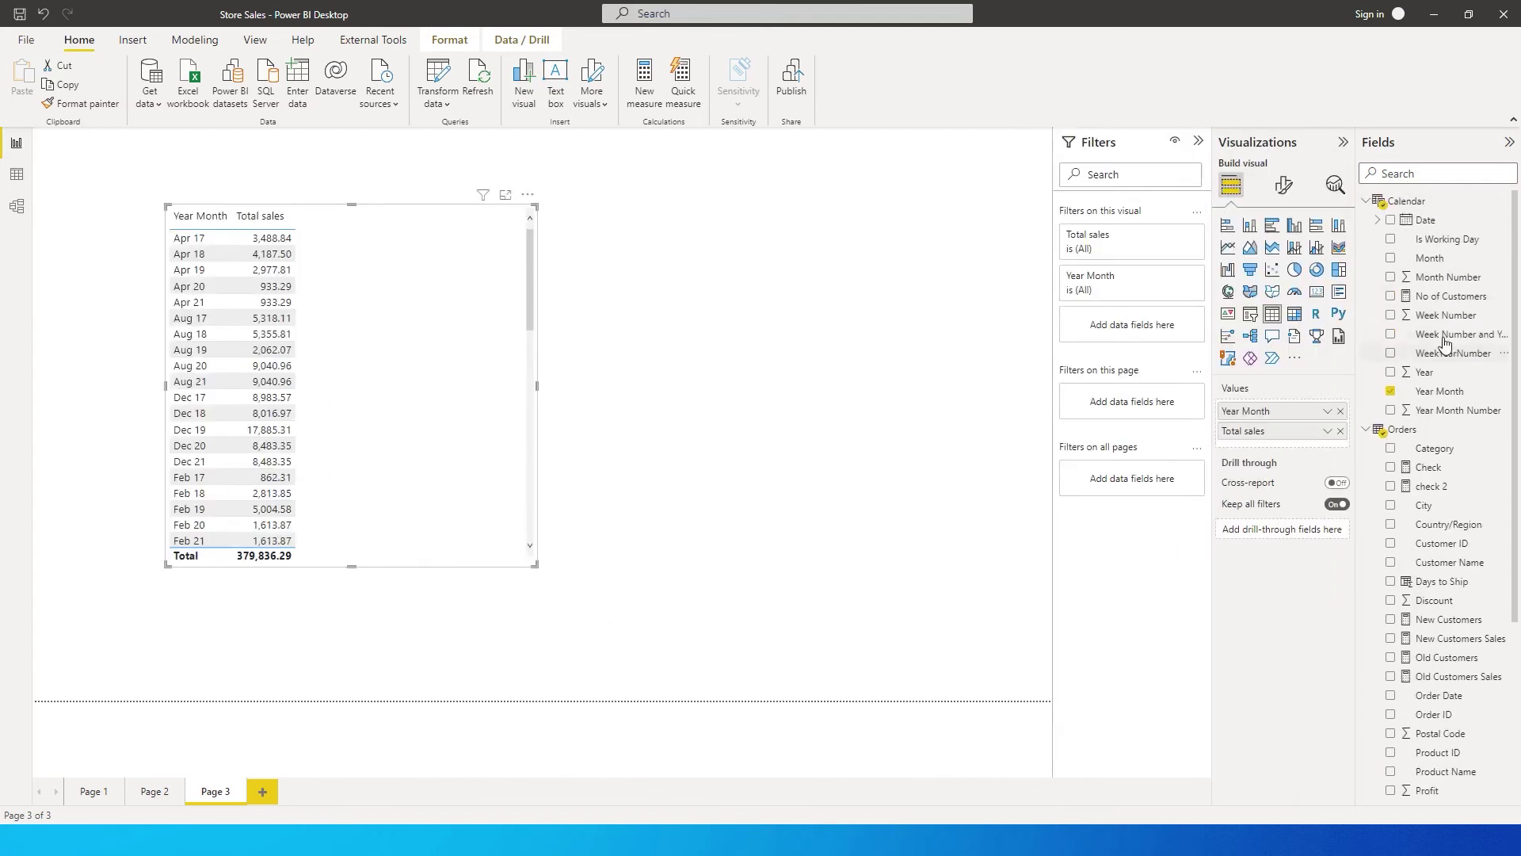
left_click_drag(1438, 372, 1142, 336)
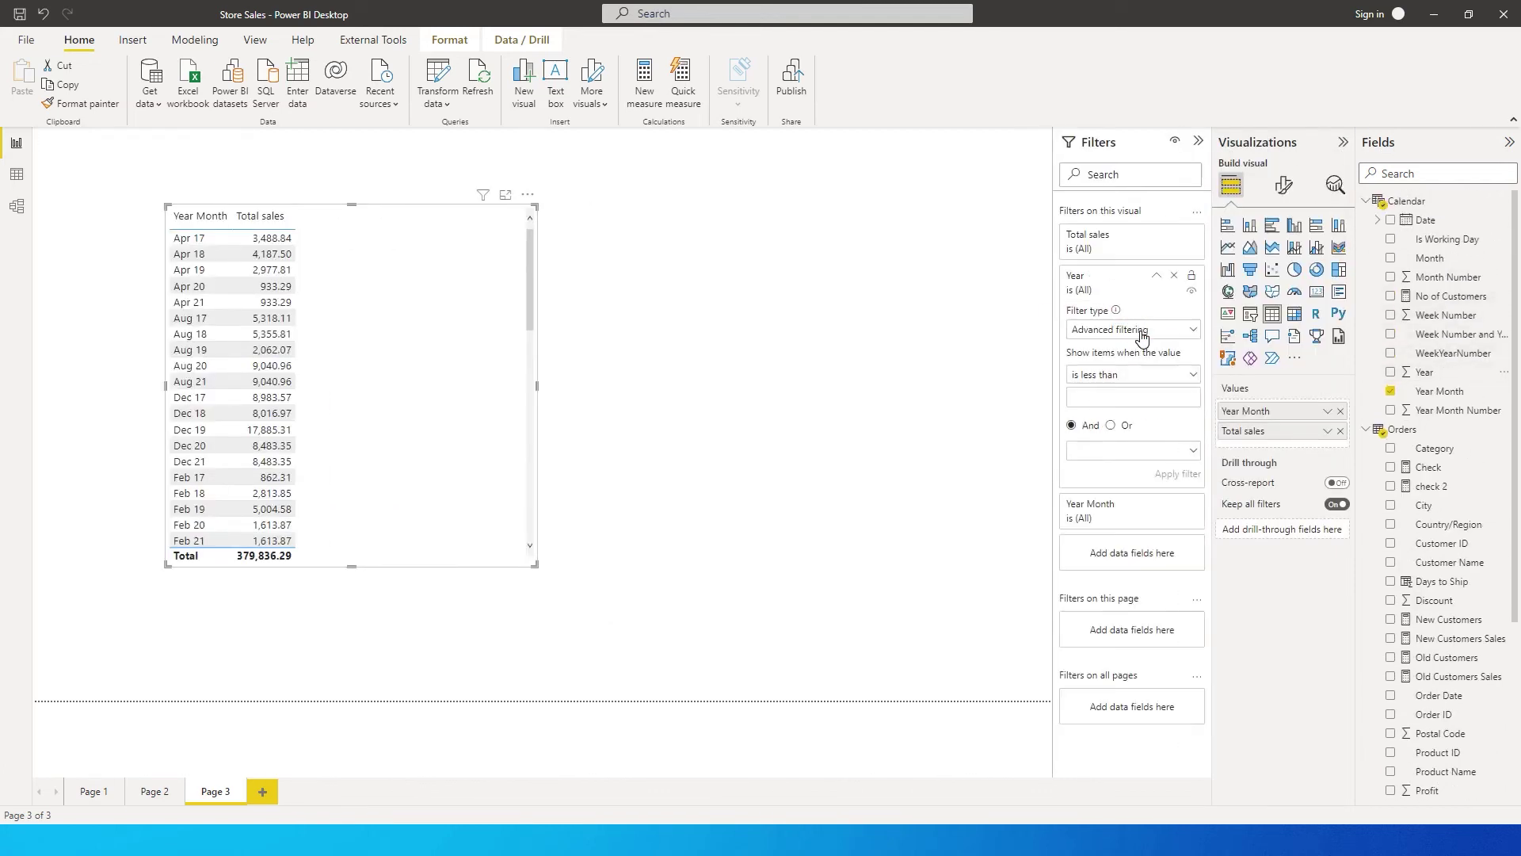
left_click(1133, 329)
left_click(1111, 367)
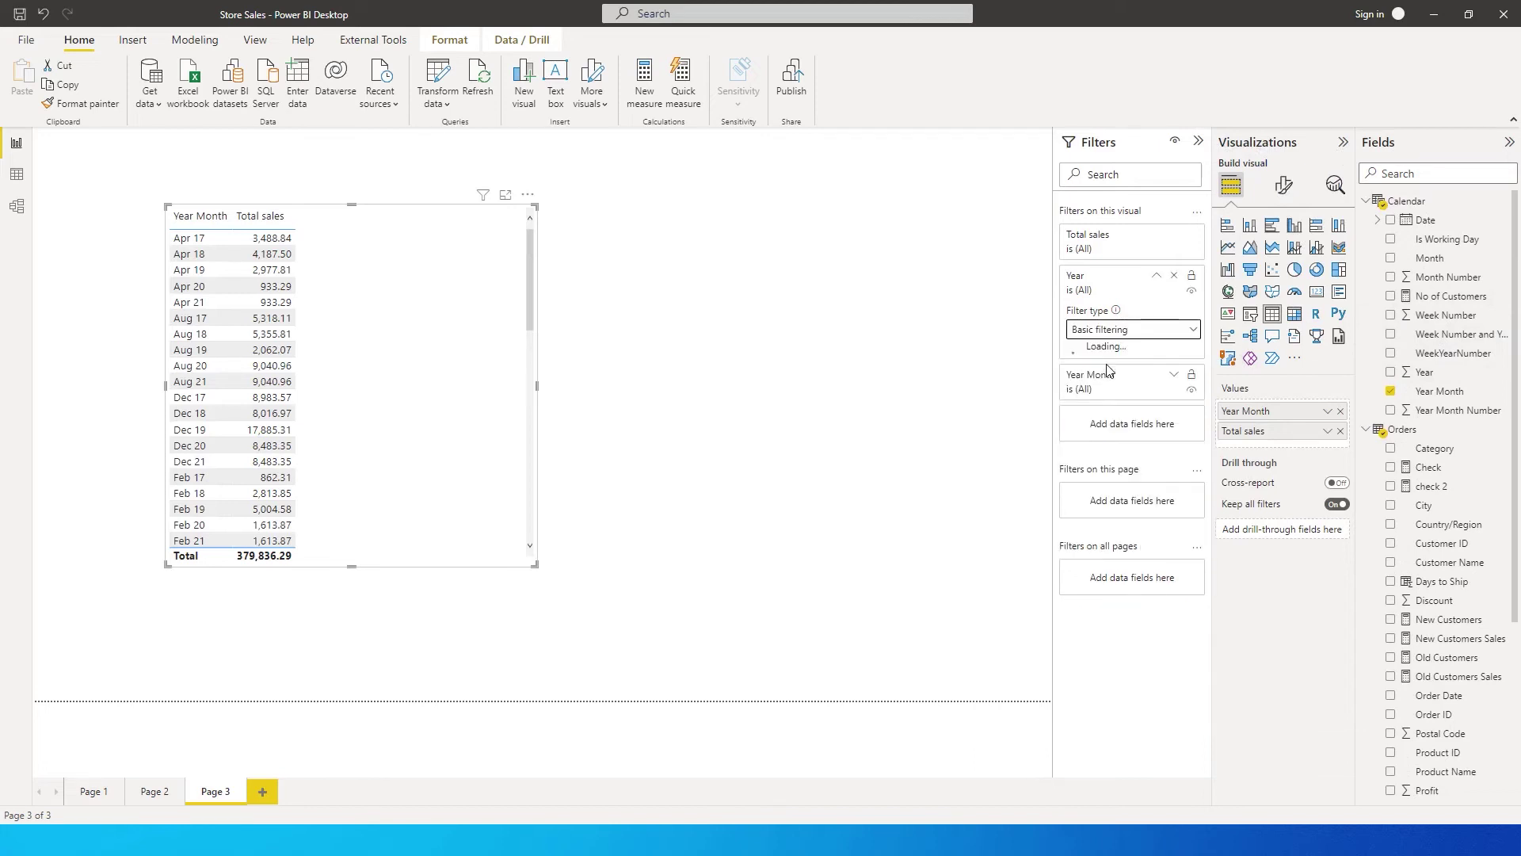
left_click(1078, 436)
left_click(1078, 454)
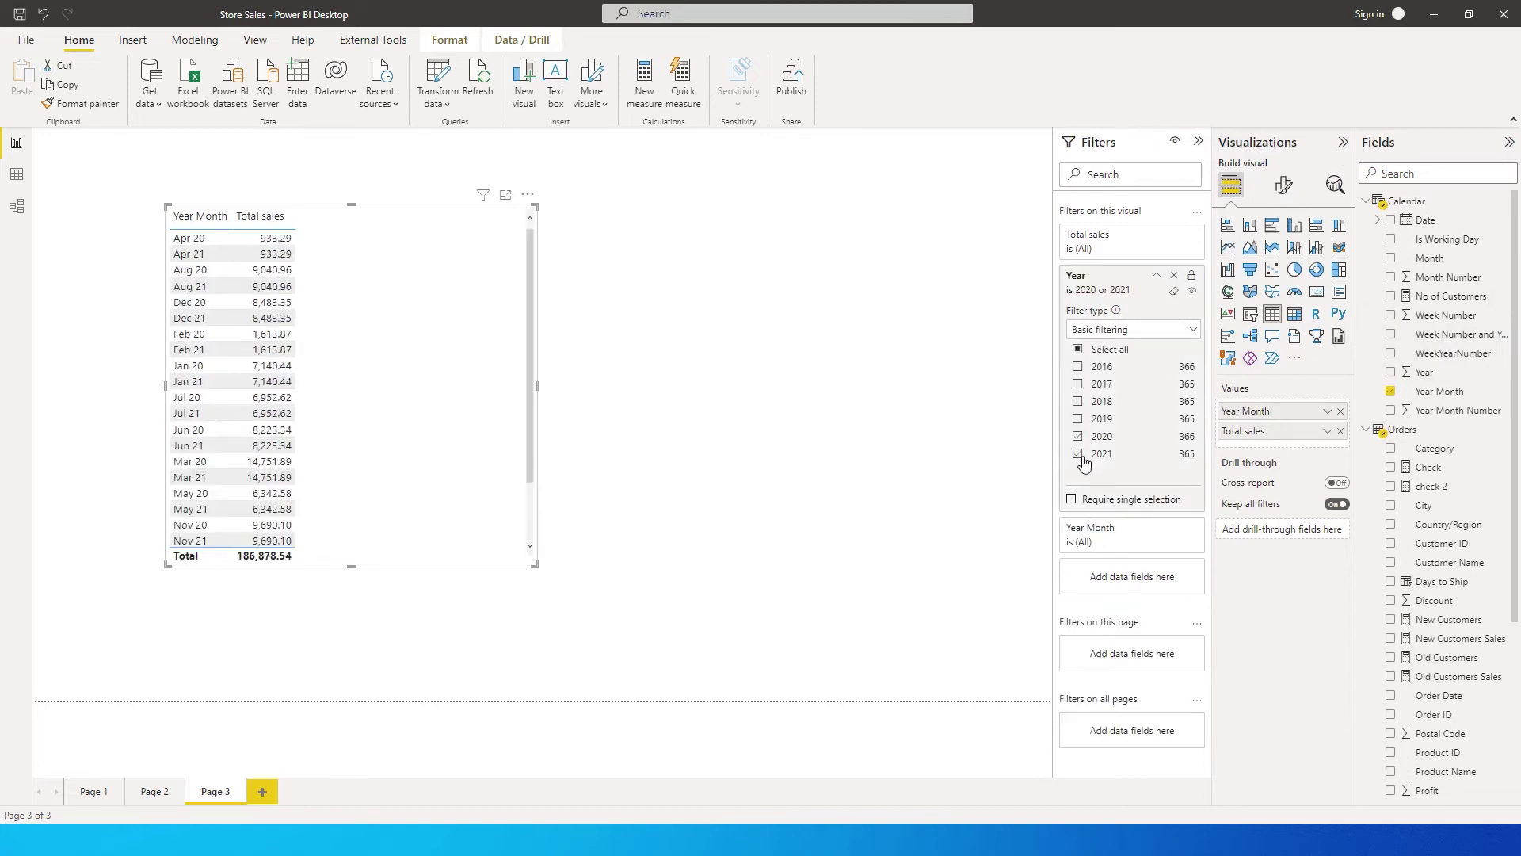
left_click(1198, 141)
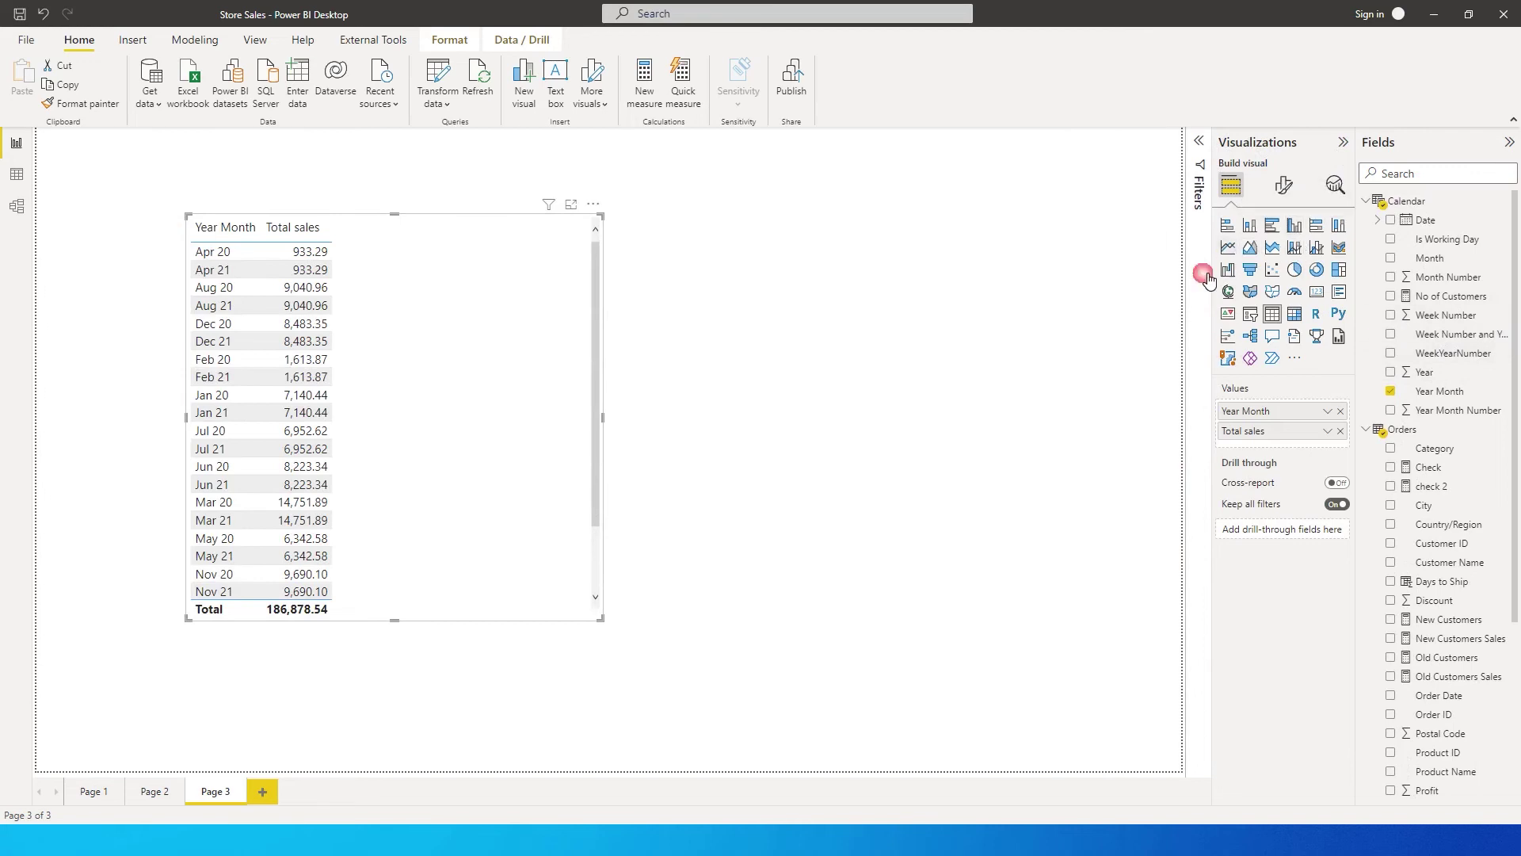
left_click(1228, 247)
- Enlarge the Total sales by Year Month line chart and move it toward the top-left
left_click_drag(602, 623, 925, 638)
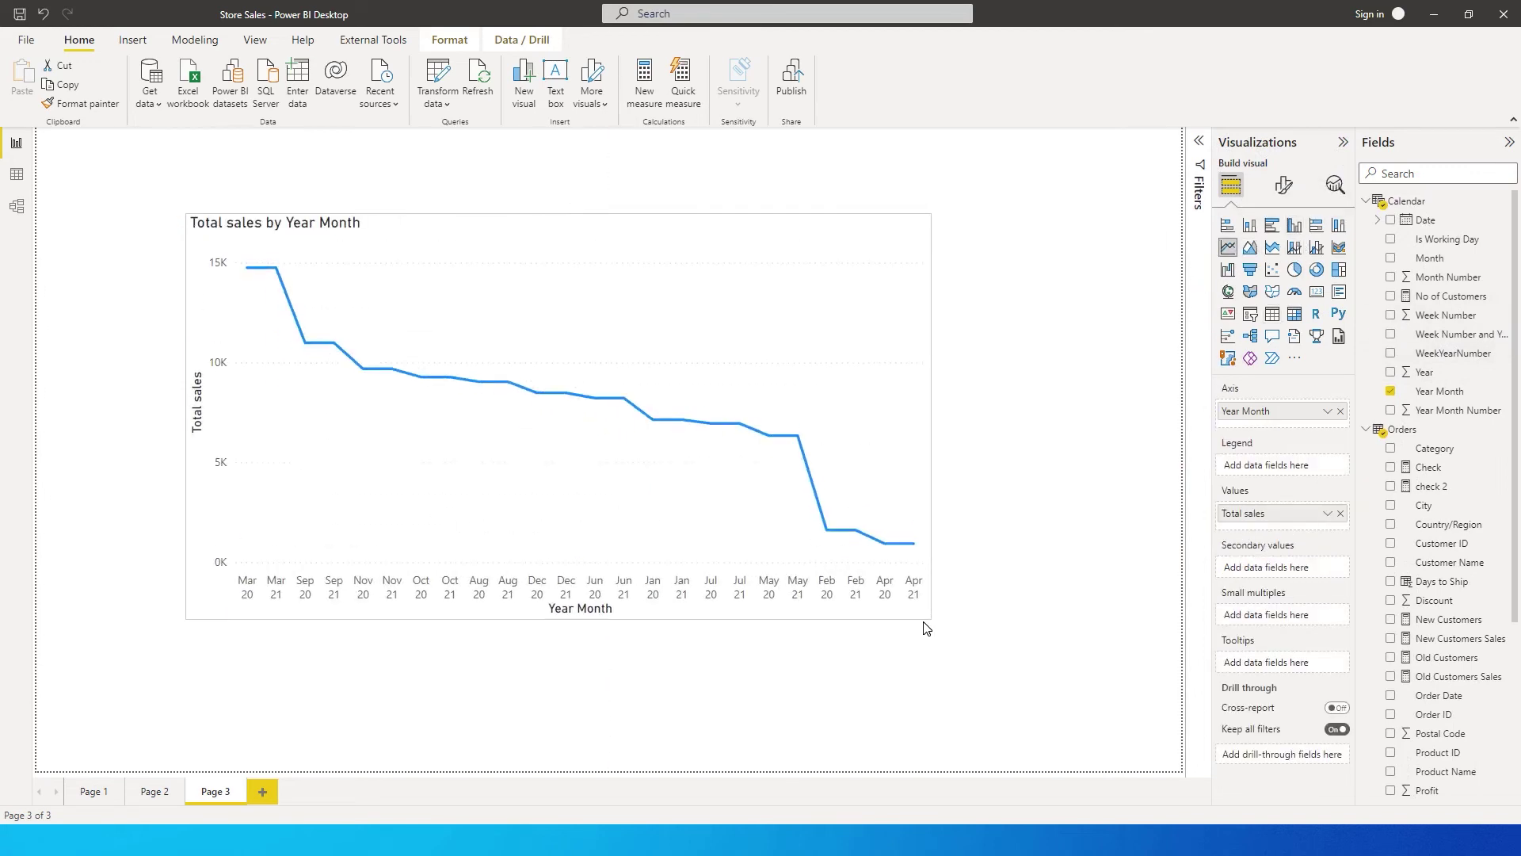
left_click_drag(634, 261, 576, 196)
left_click(948, 327)
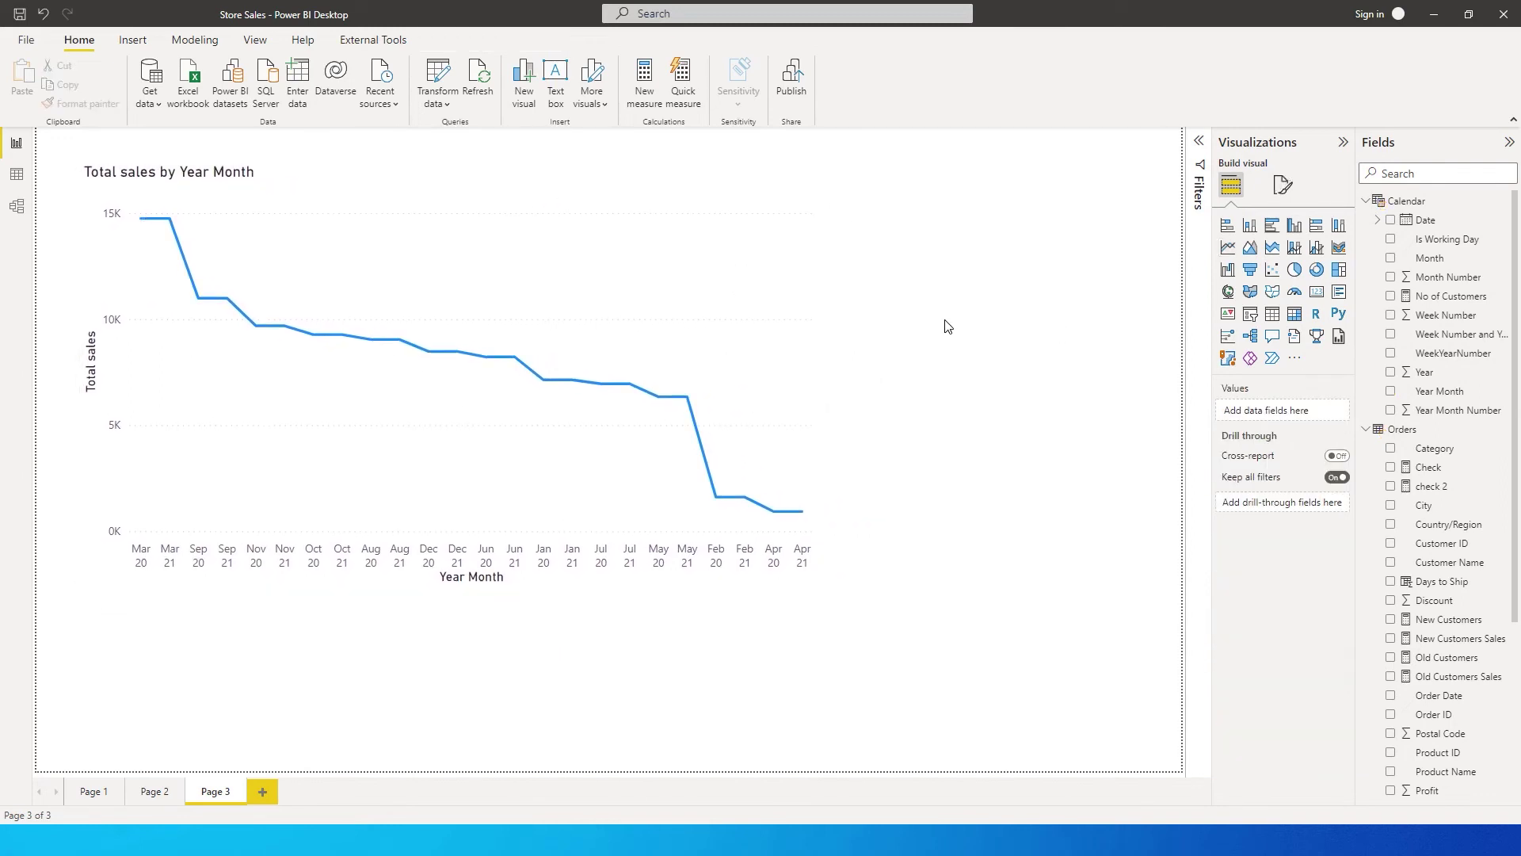
left_click(600, 298)
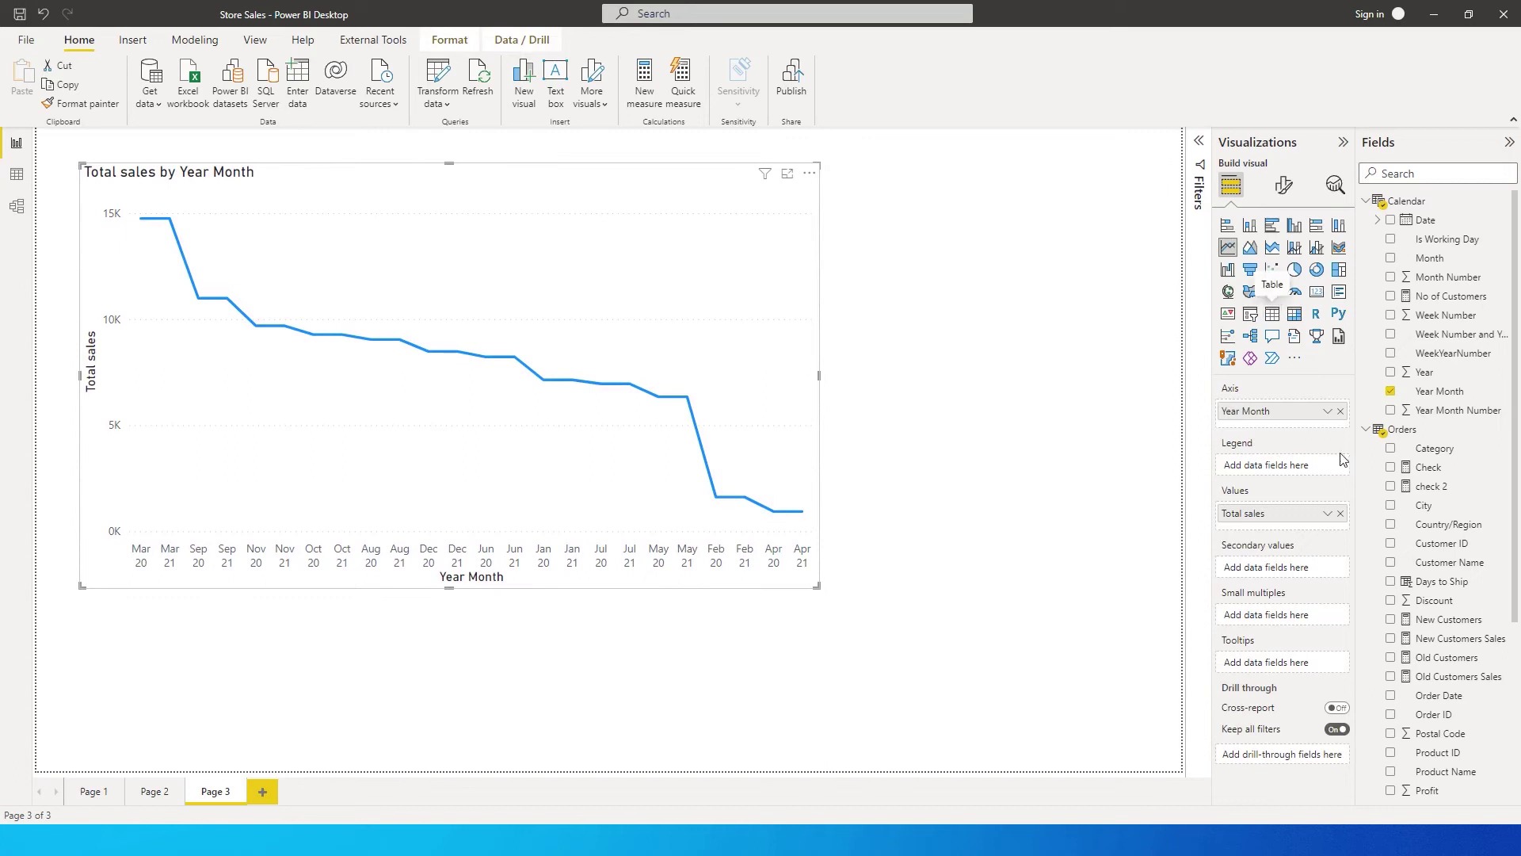
left_click(1336, 187)
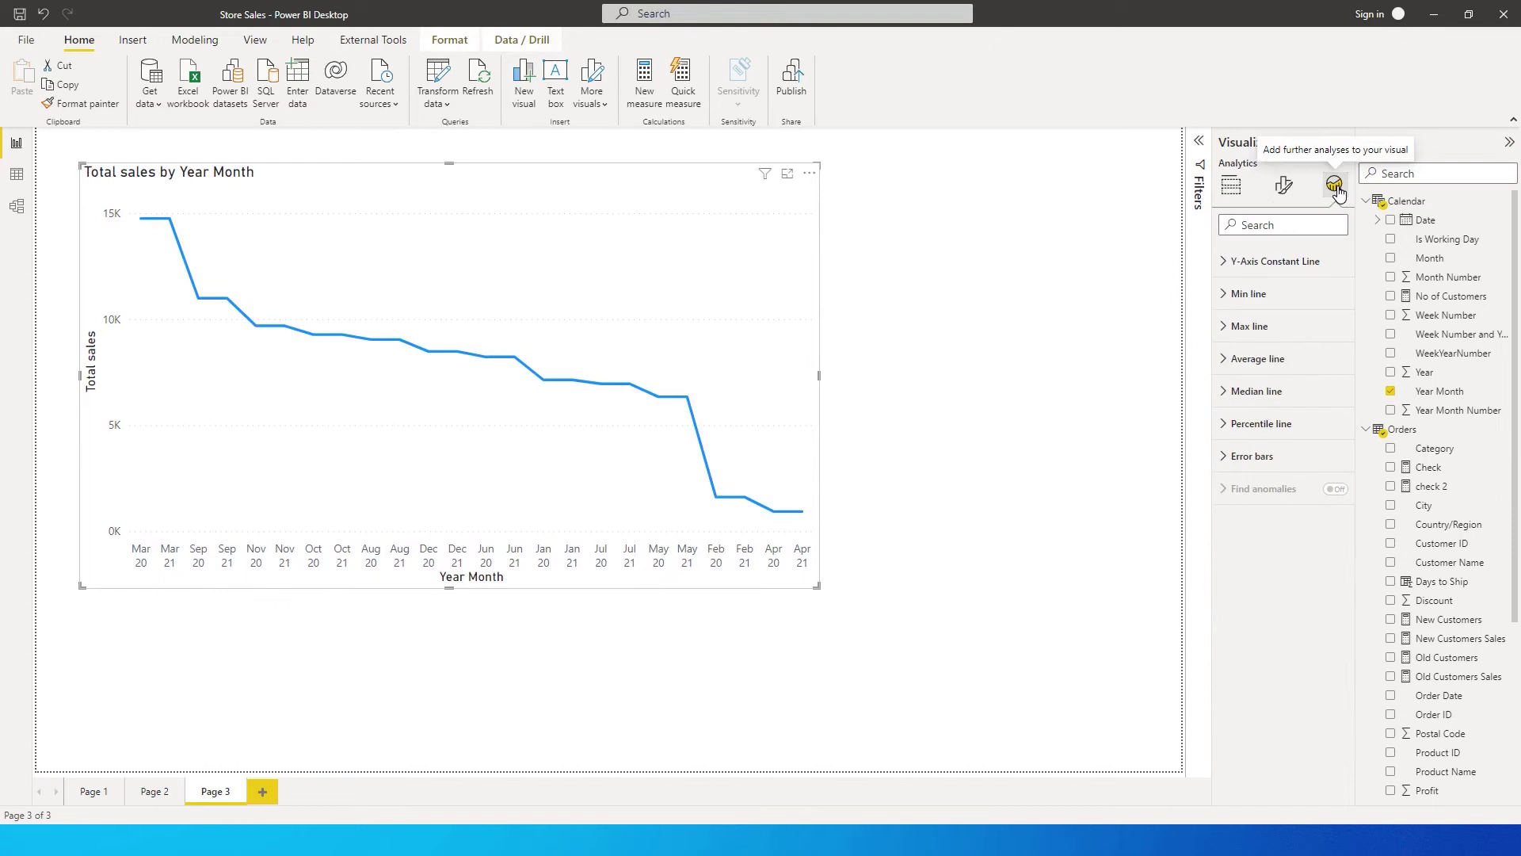
- Add an average line to the chart and name it Avg
left_click(1230, 365)
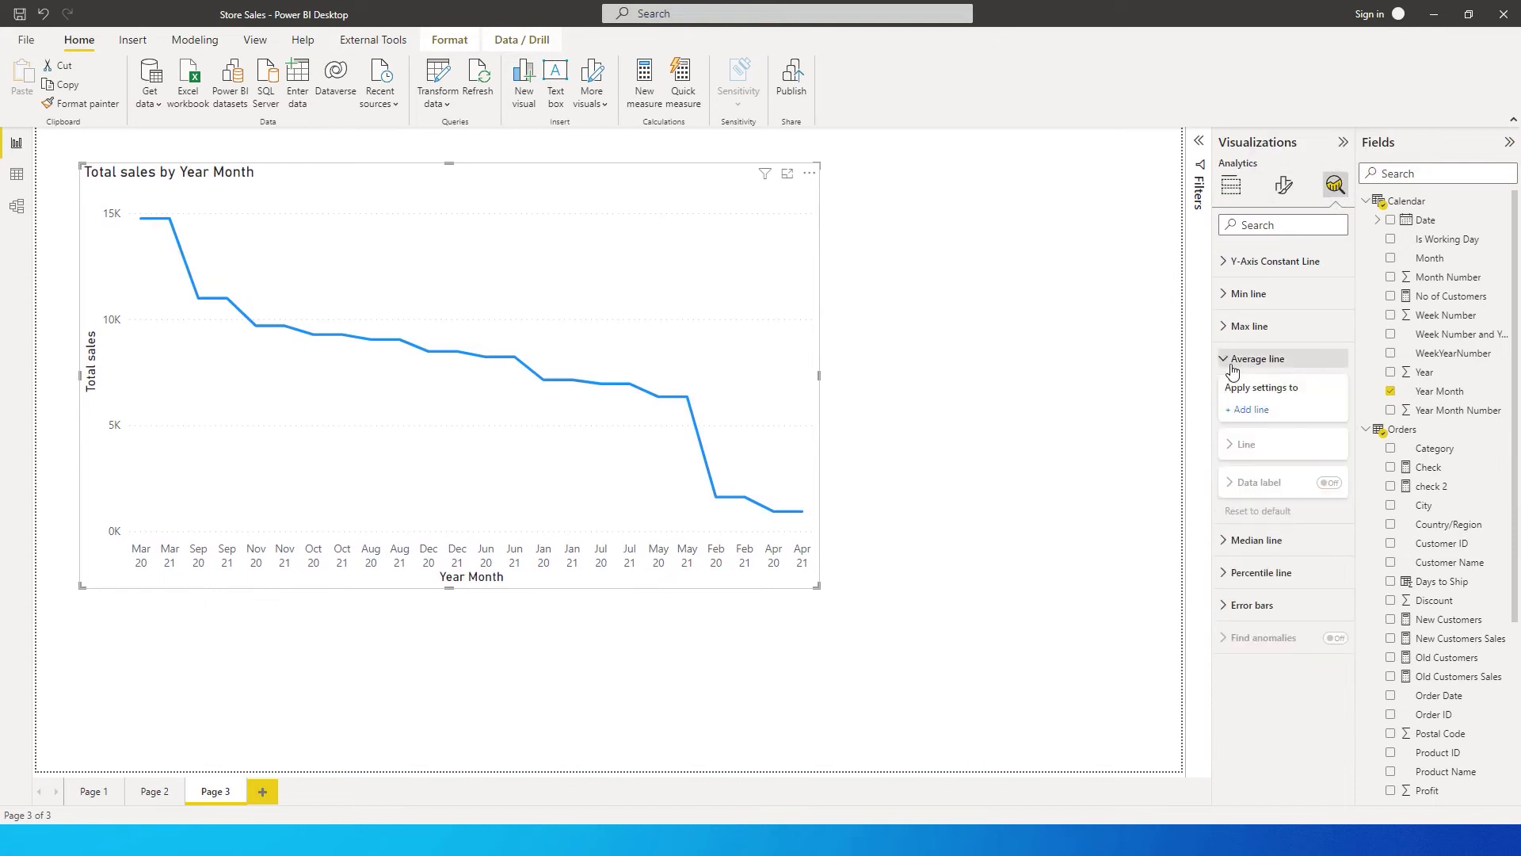
left_click(1253, 410)
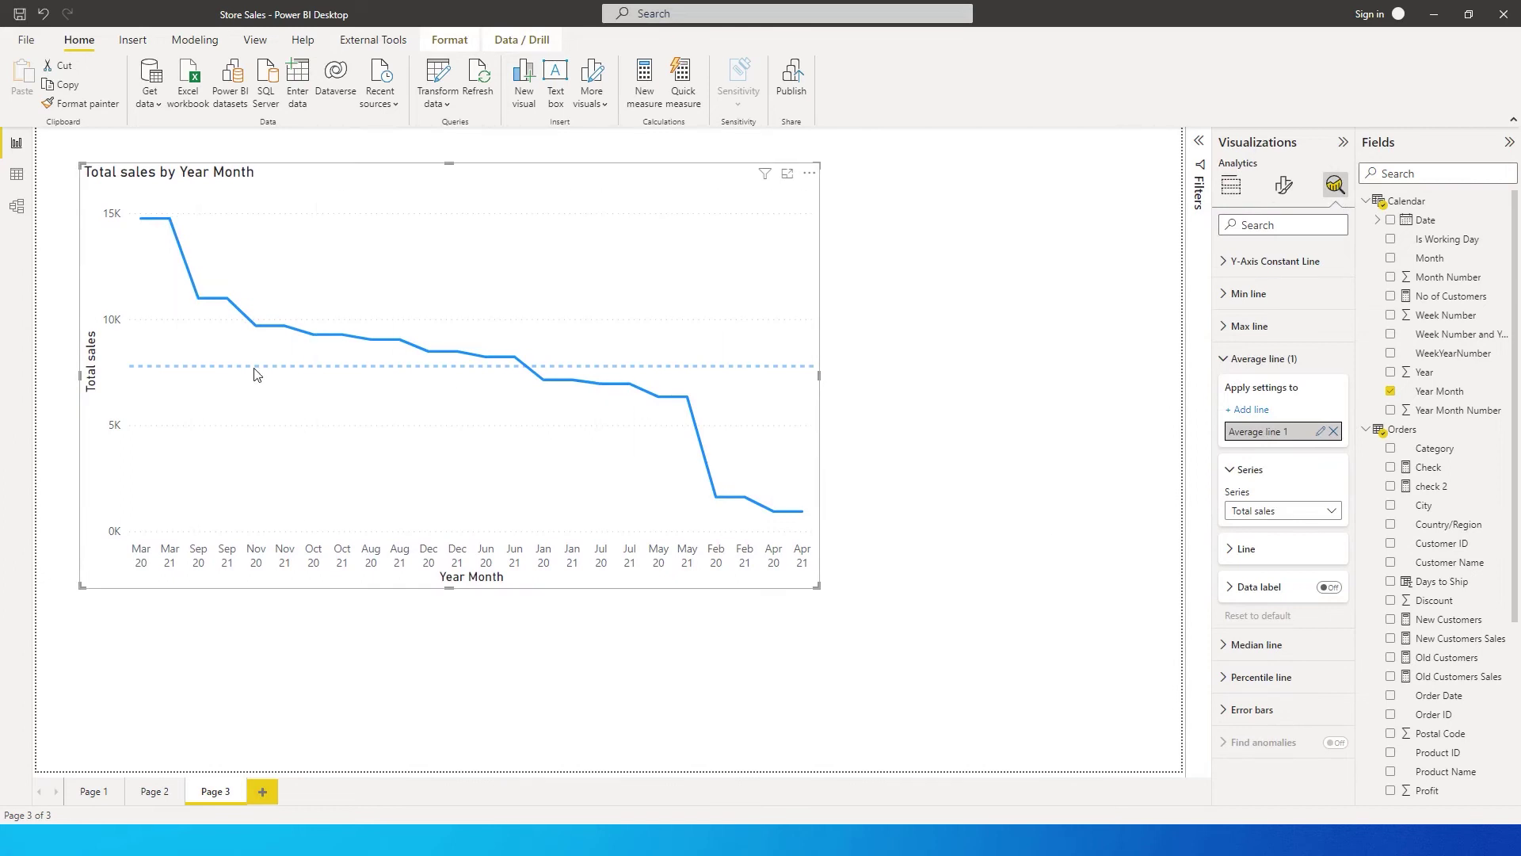
double_click(1265, 431)
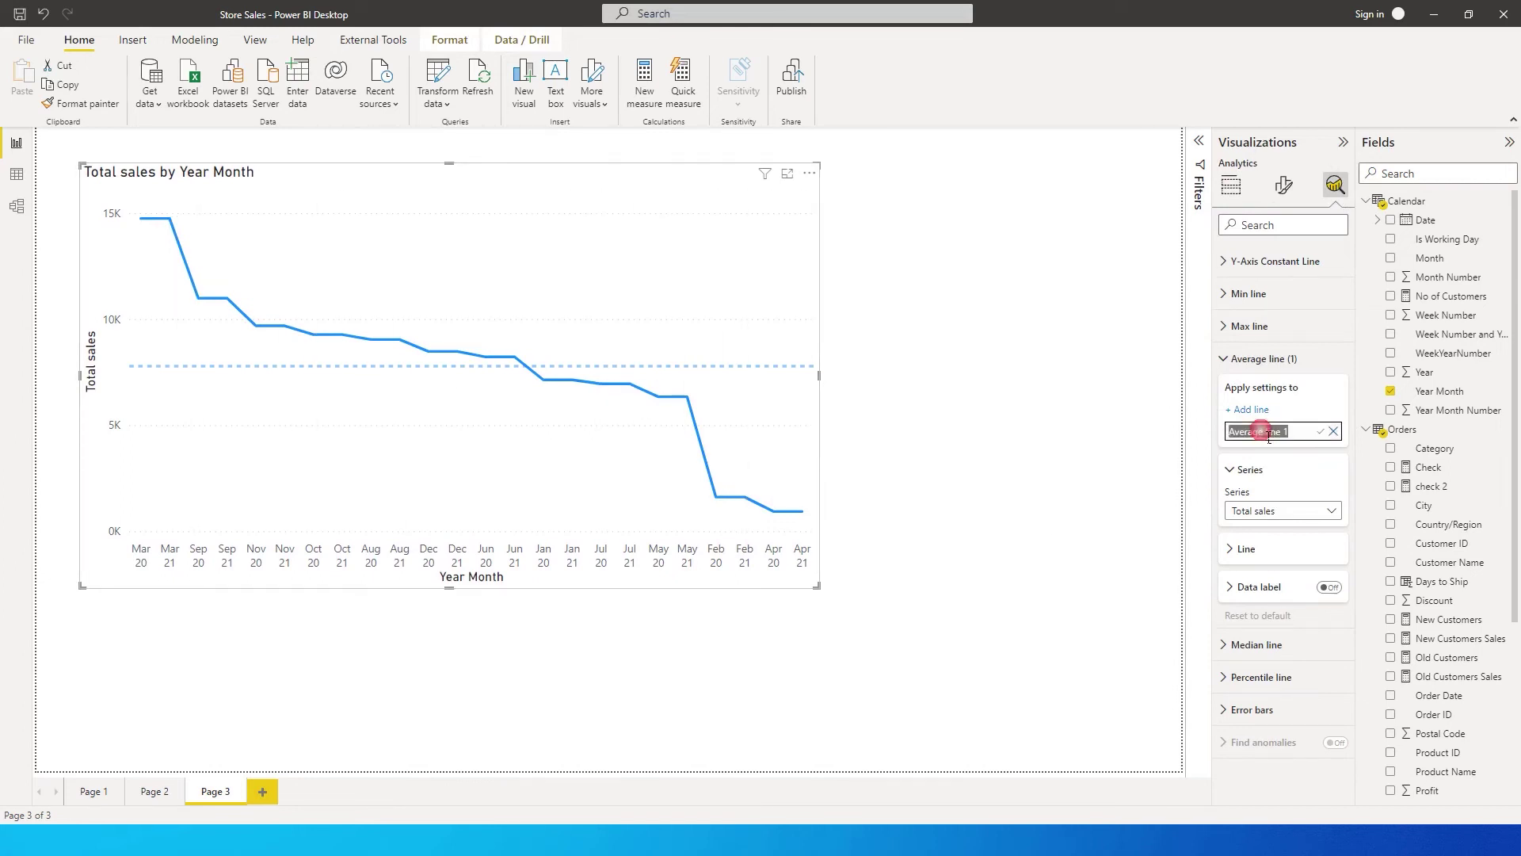
type("Avg")
key("Return")
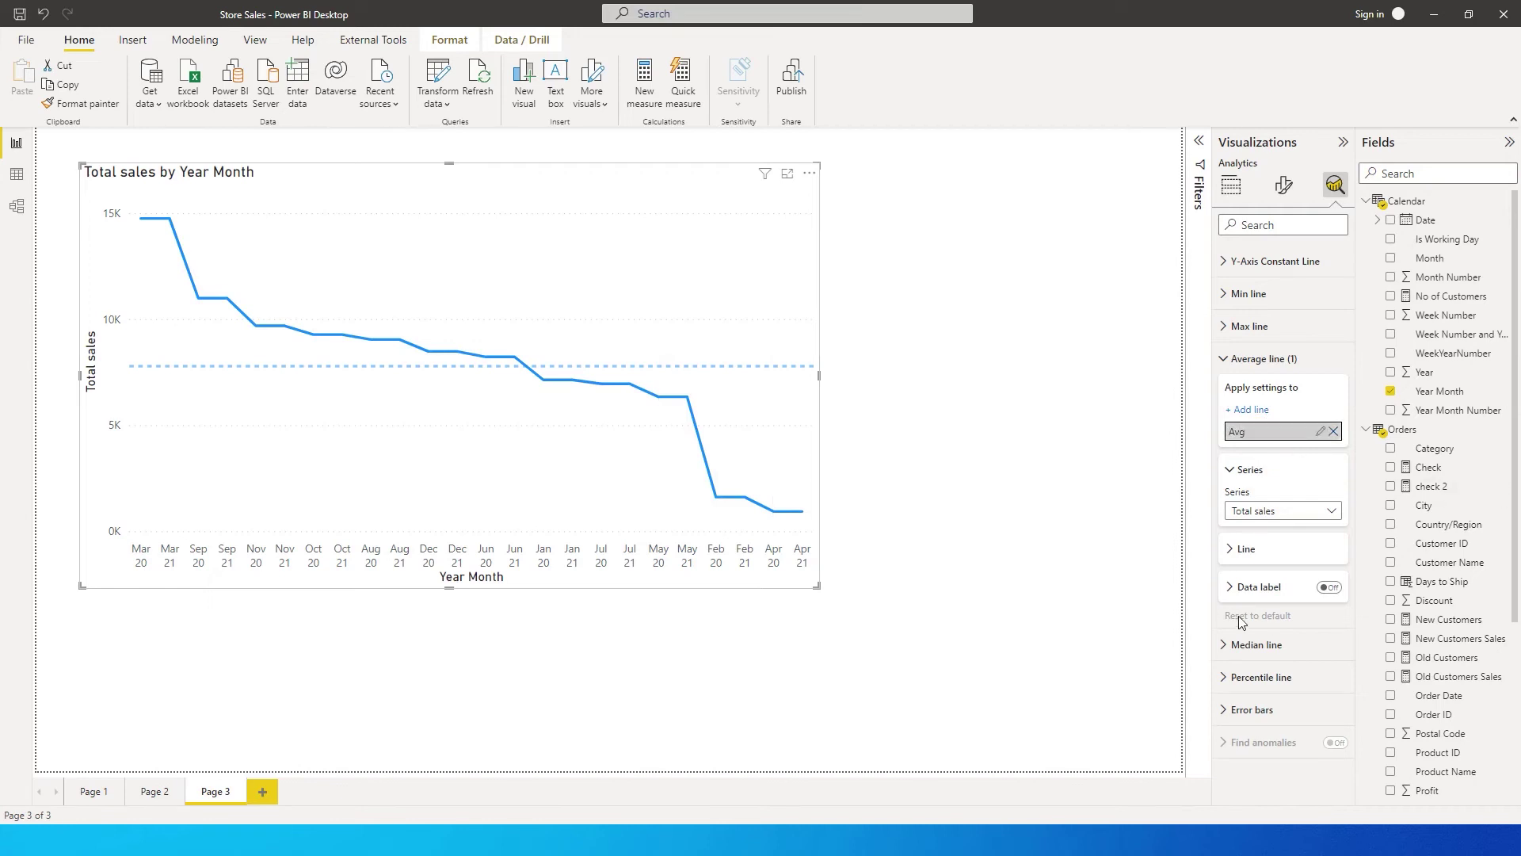
- Label the Avg line with both name and value at 0 decimals, e.g. 'Avg : 7,787'
left_click(1331, 589)
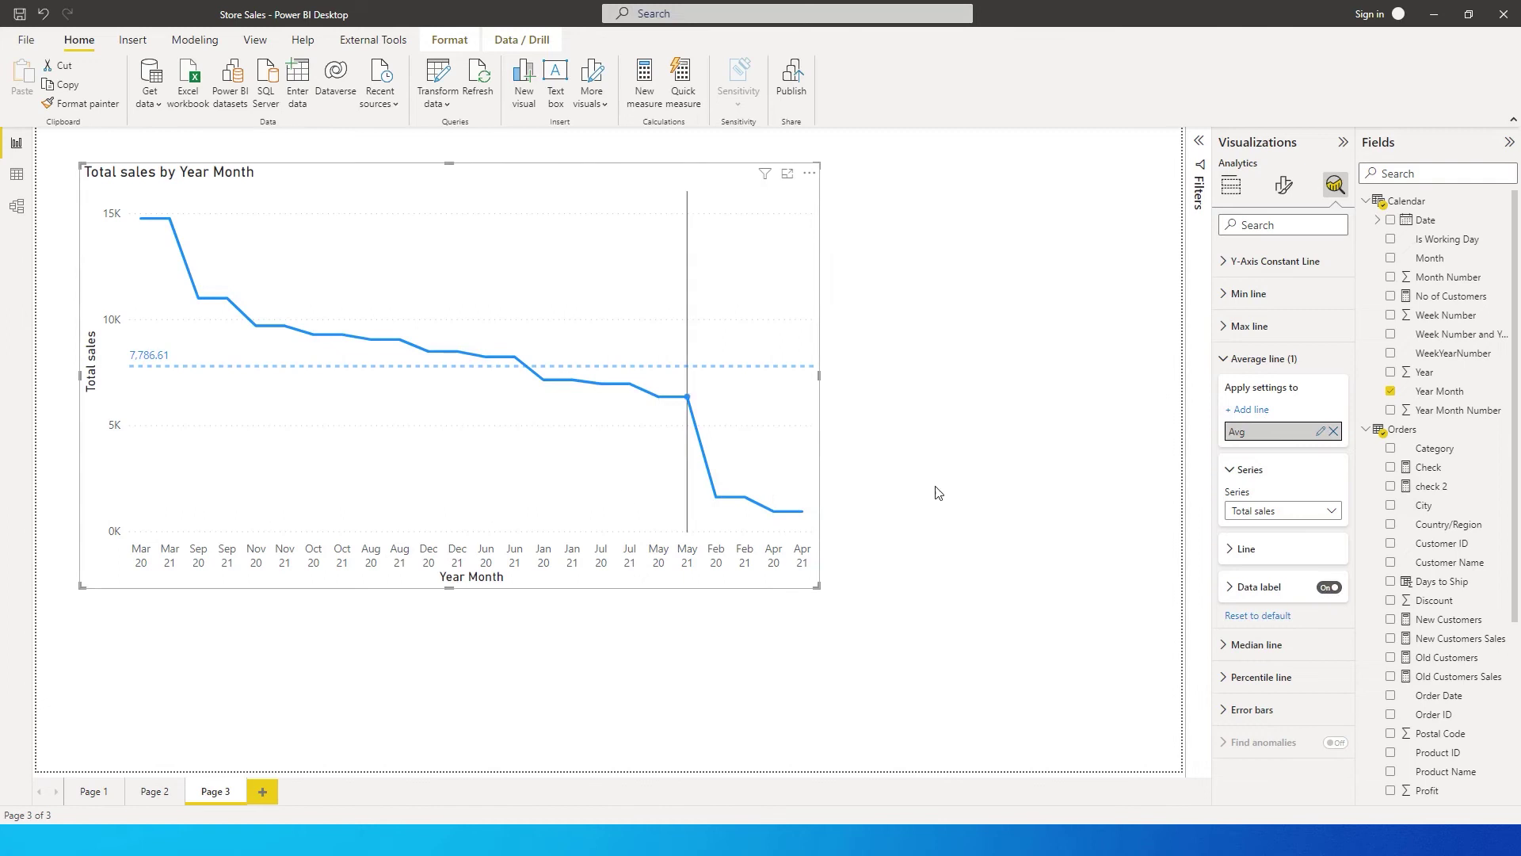
left_click(1241, 588)
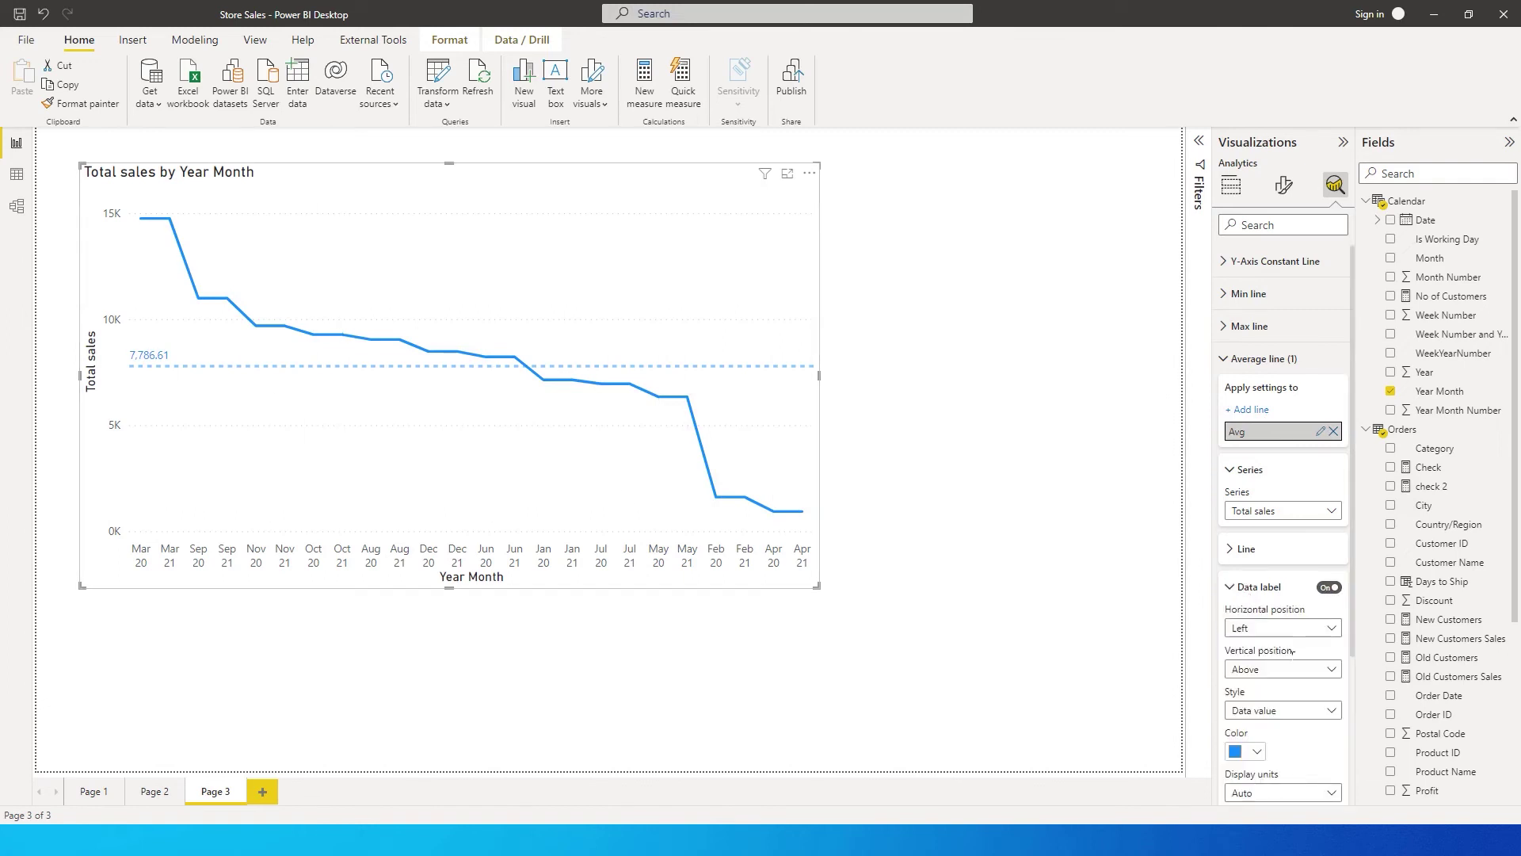
left_click(1272, 711)
left_click(329, 429)
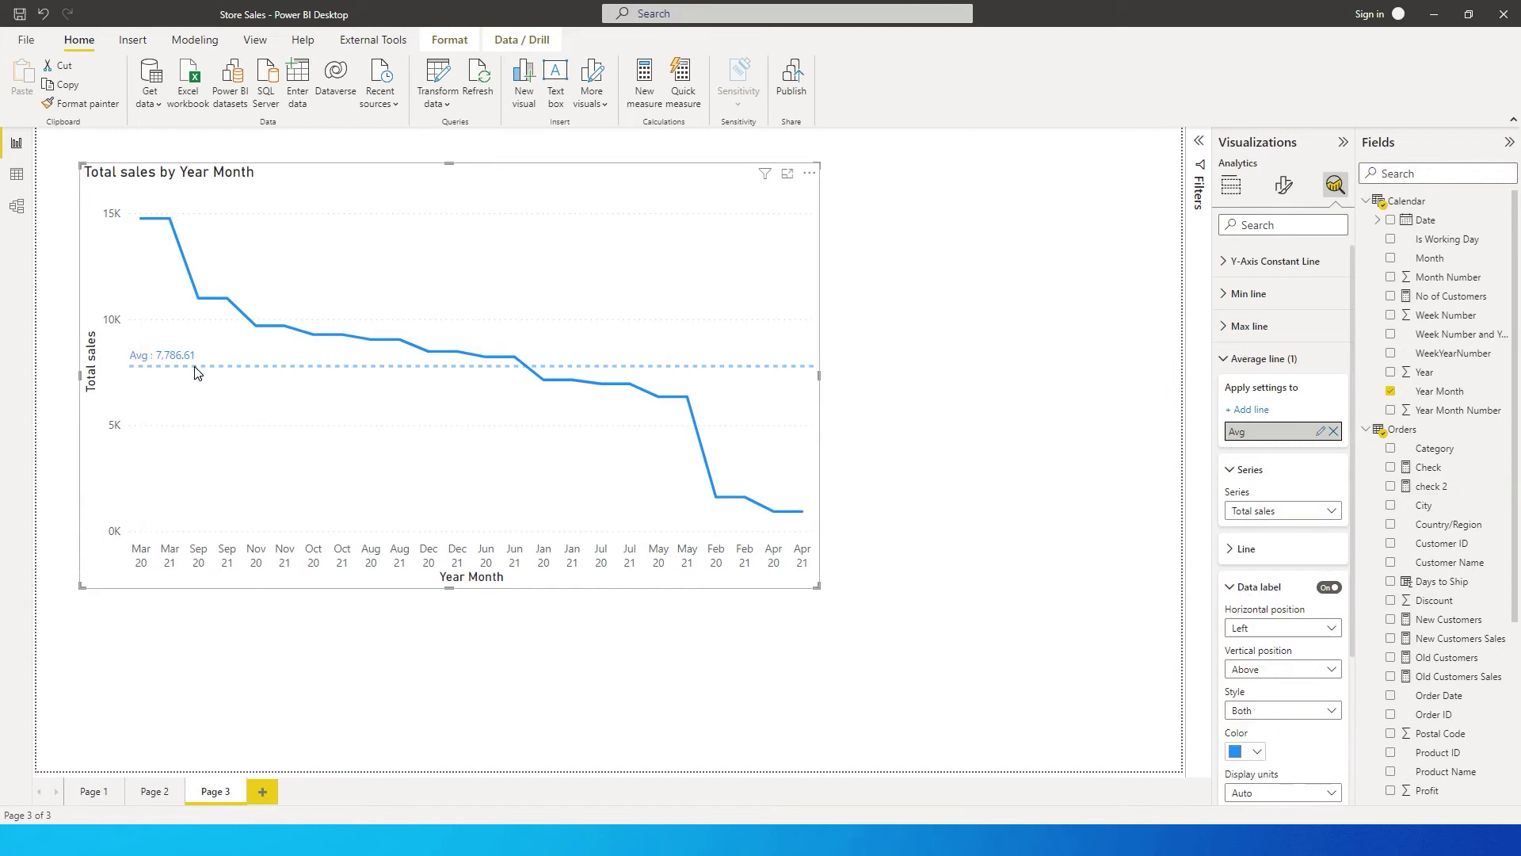
scroll(1319, 669, "down", 2)
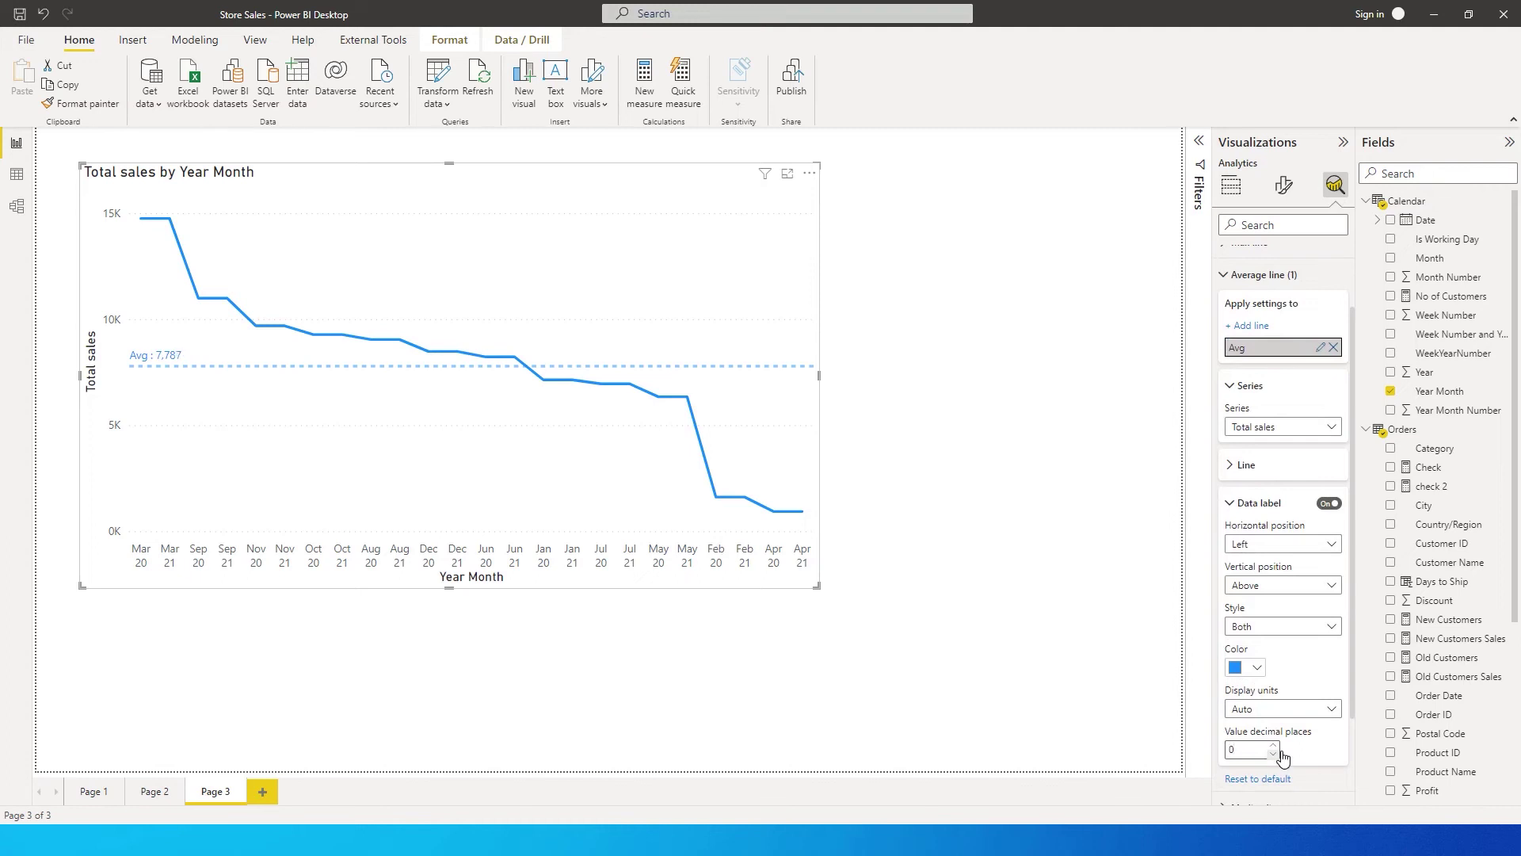
left_click(1035, 585)
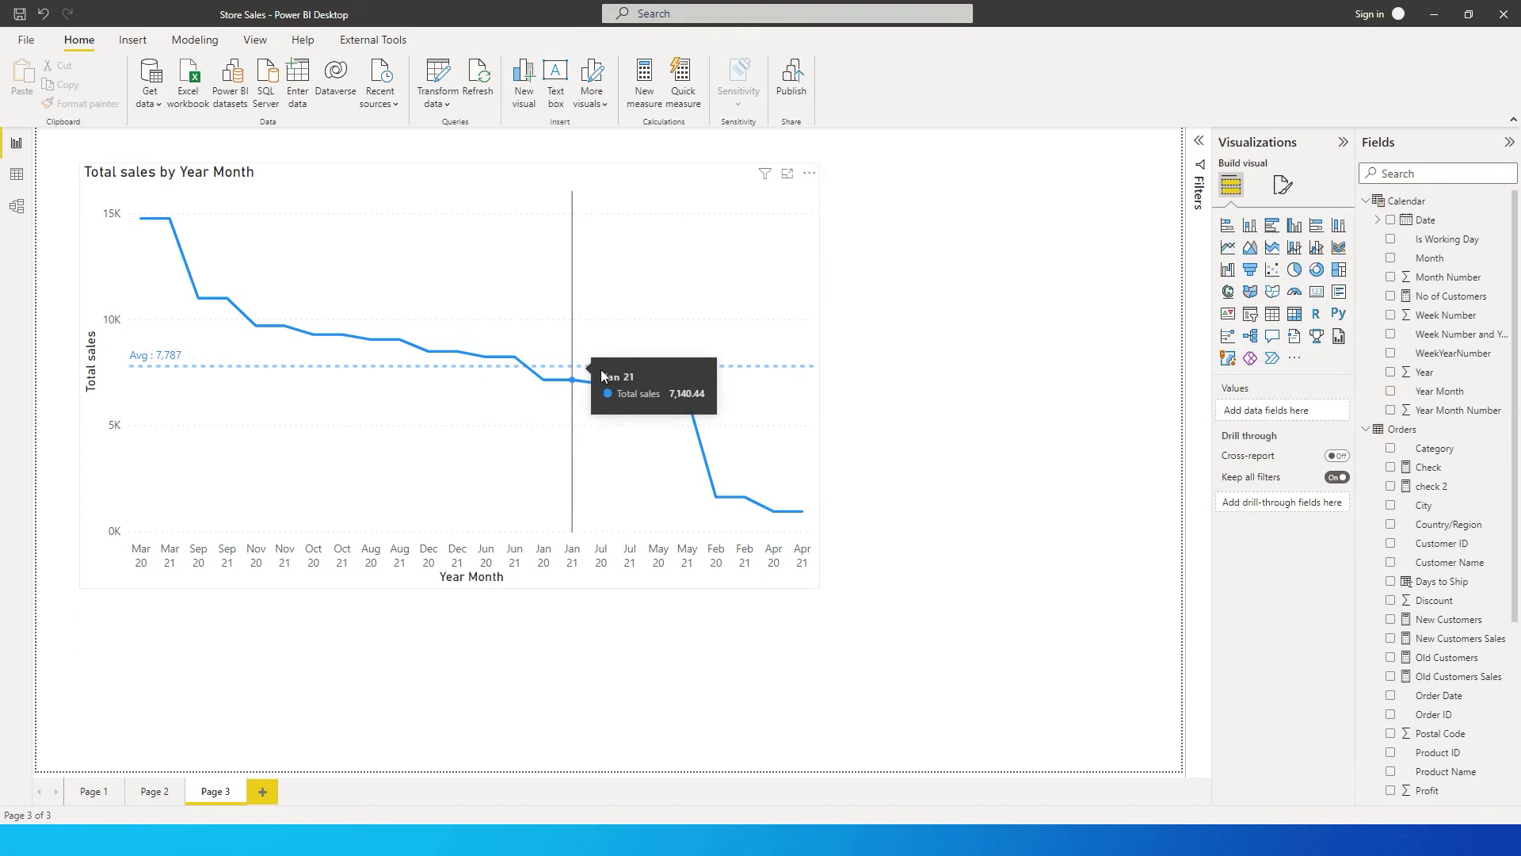
left_click_drag(671, 279, 661, 290)
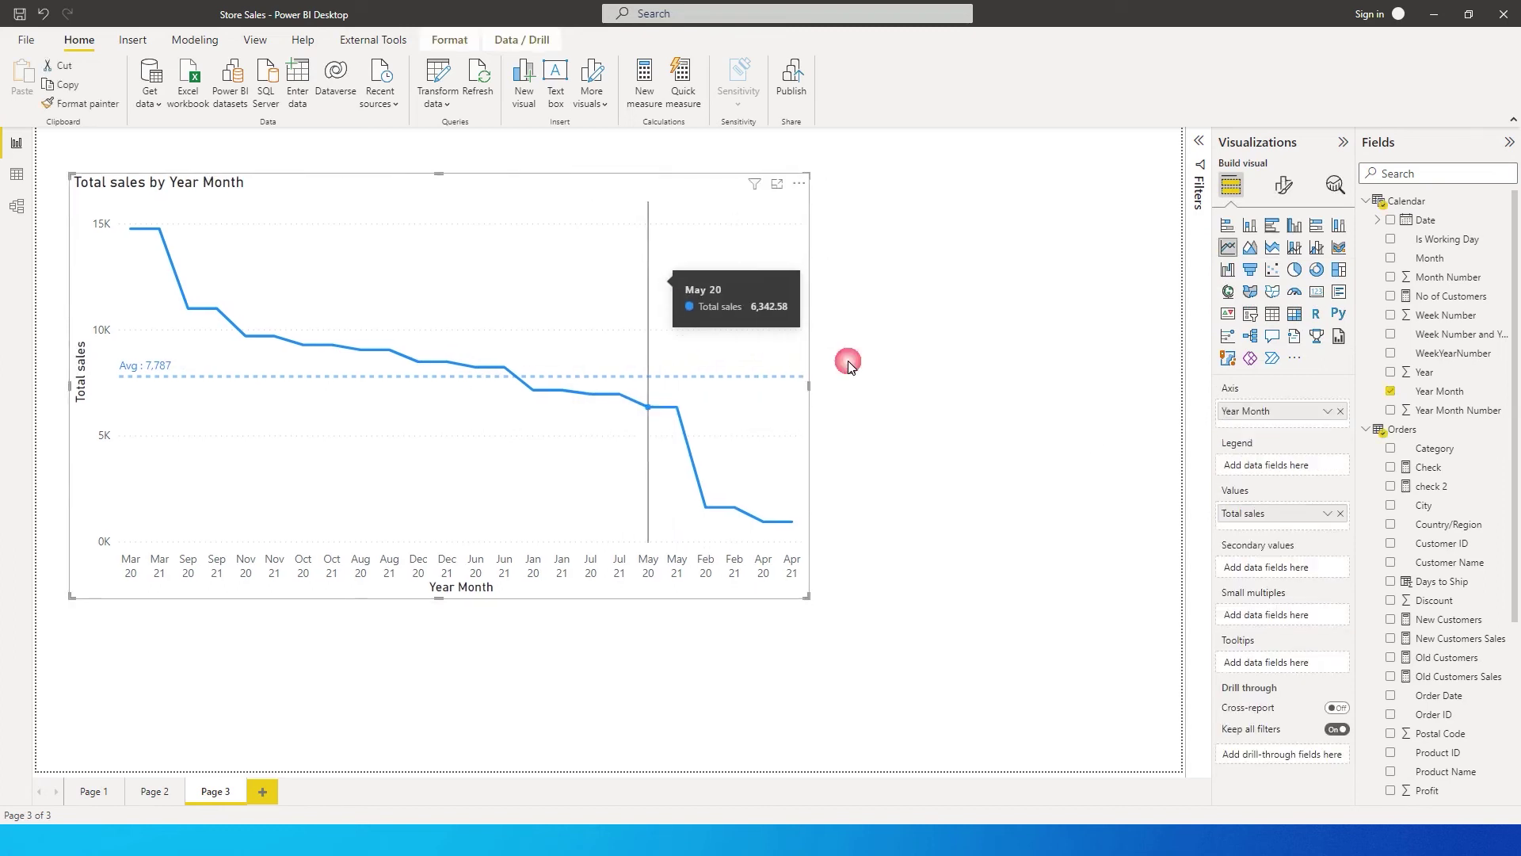
left_click(1084, 435)
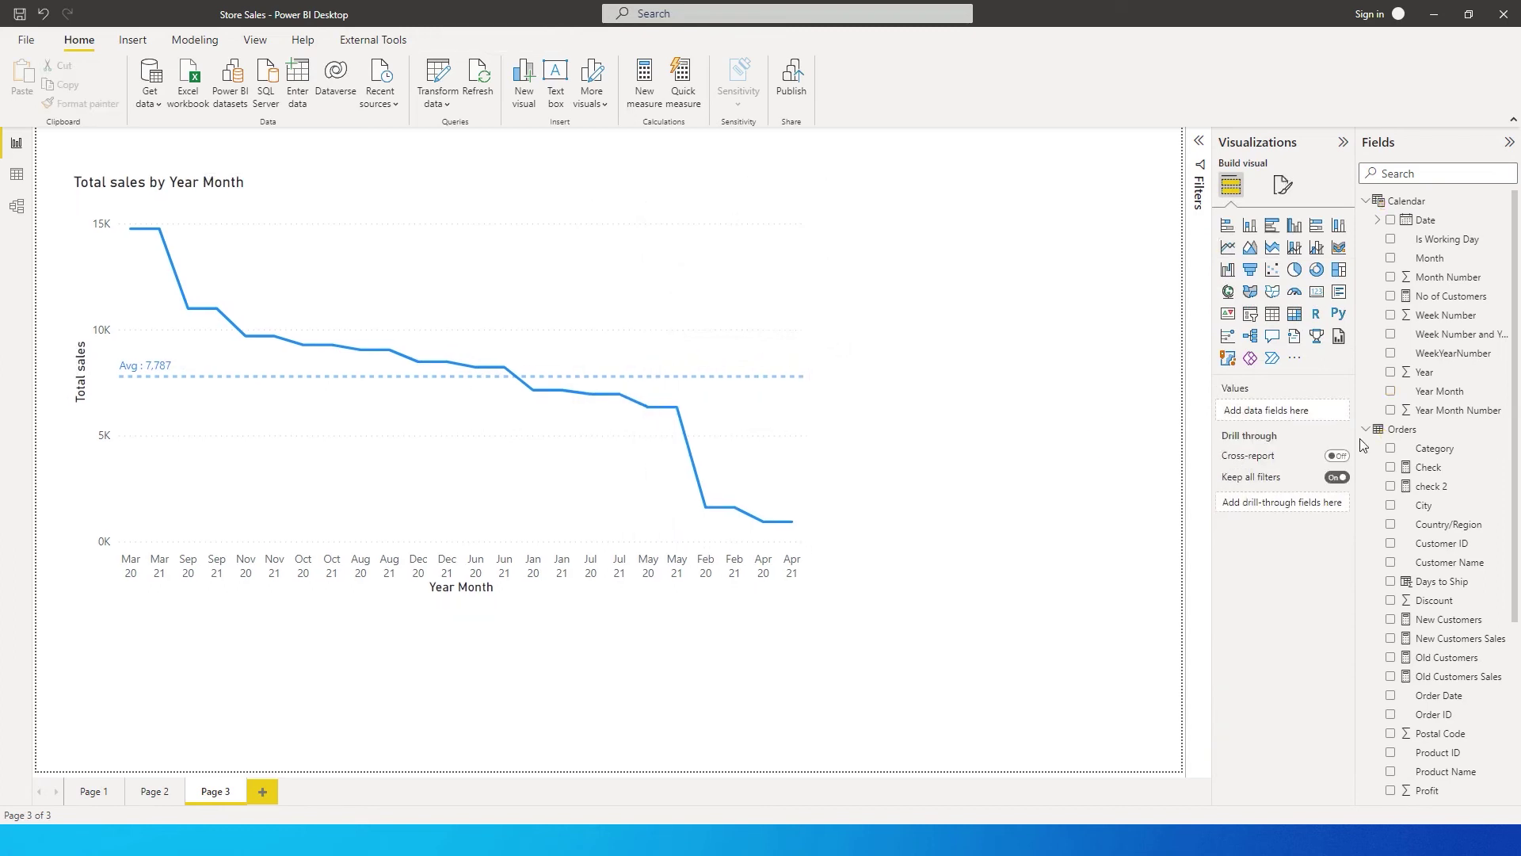
- Create a new measure in Orders starting Avg Sales = AVERAGEX(
left_click(1508, 431)
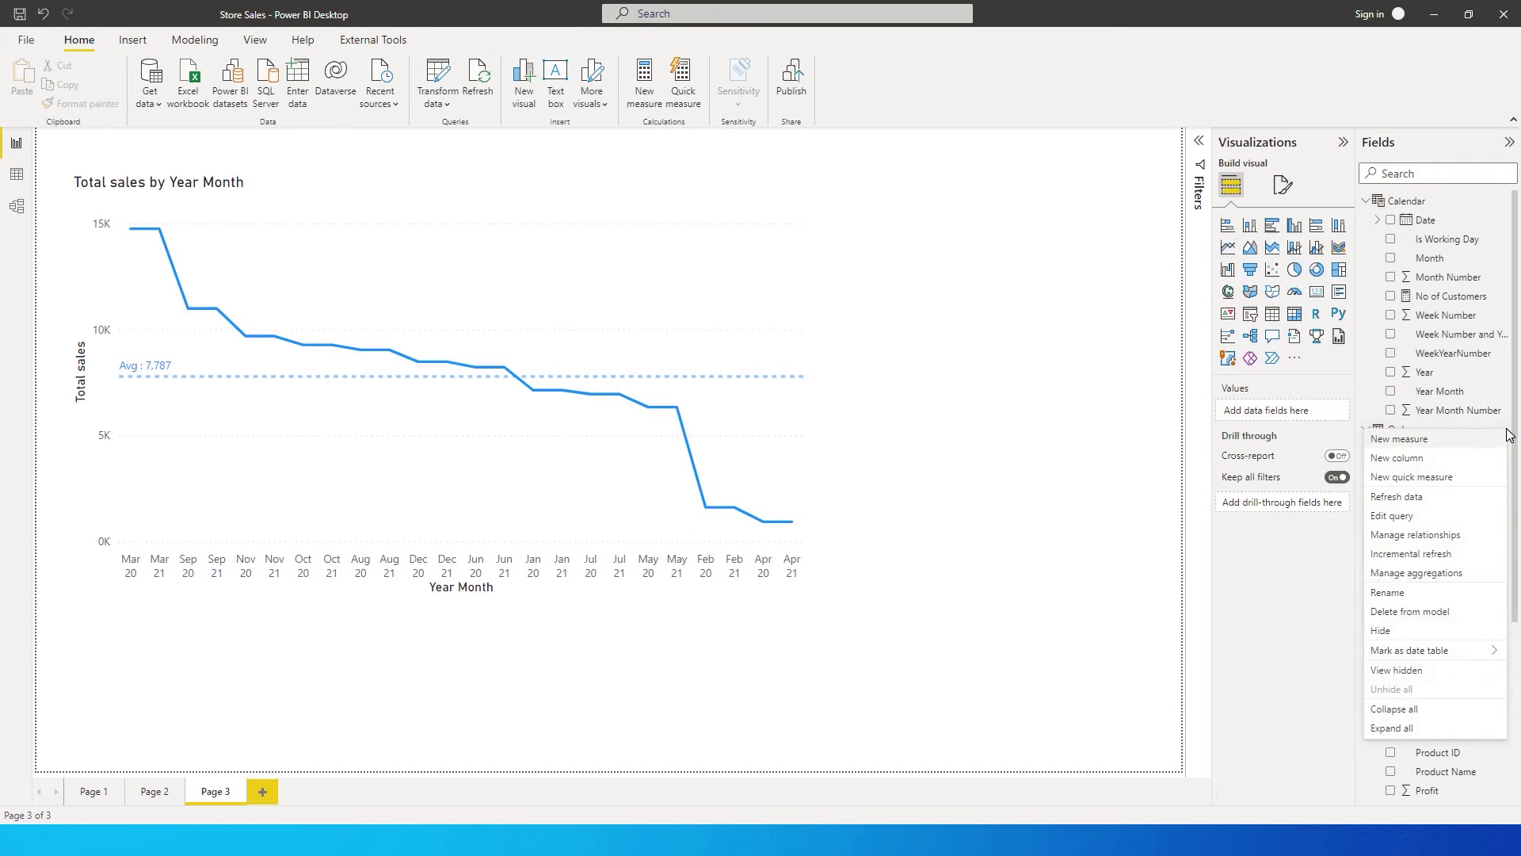
left_click(1400, 440)
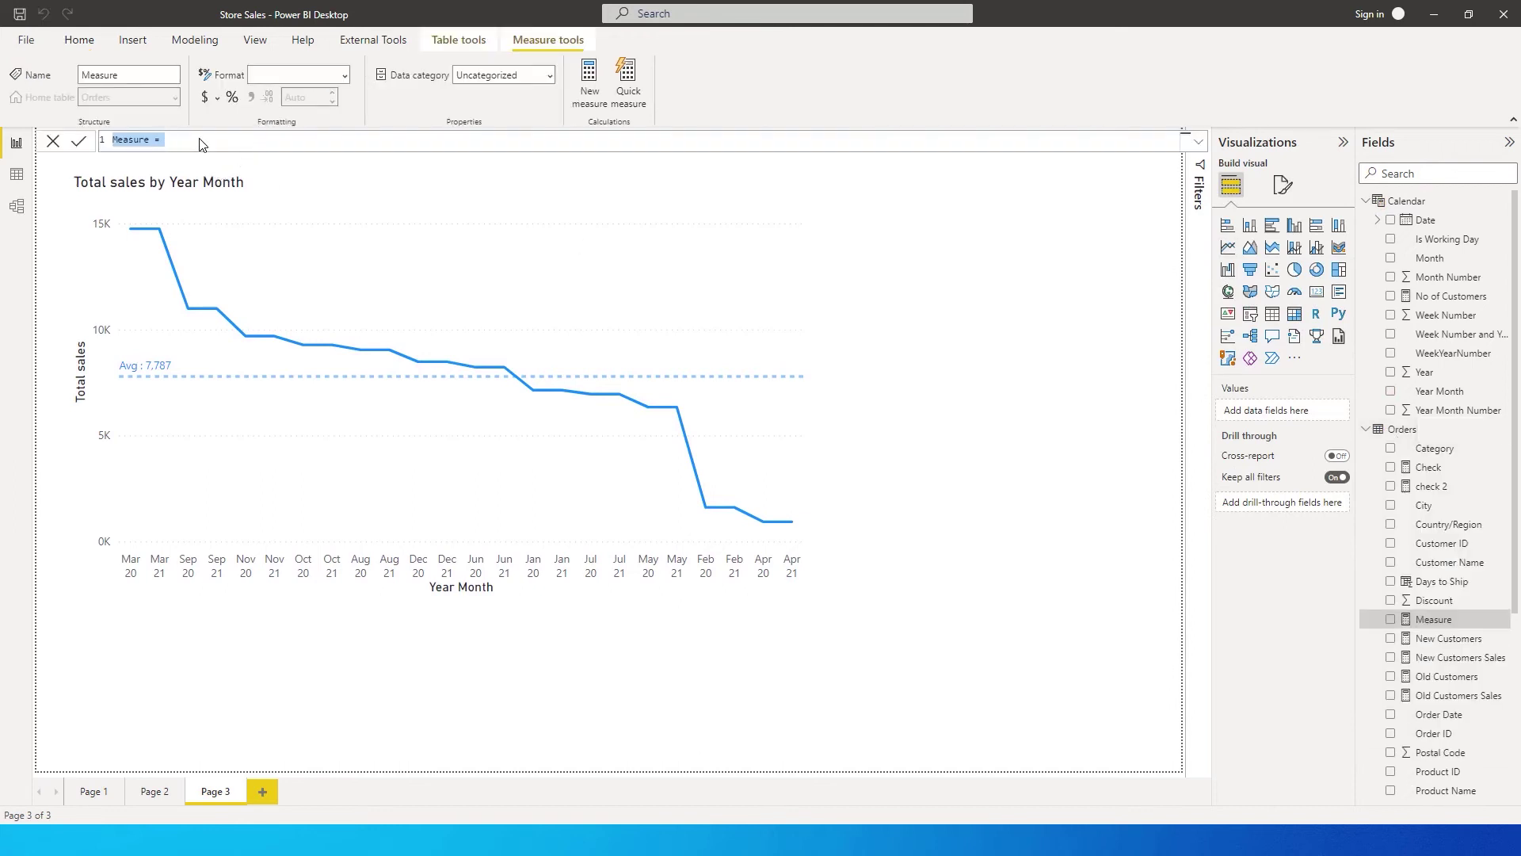
scroll(211, 147, "up", 8, "ctrl")
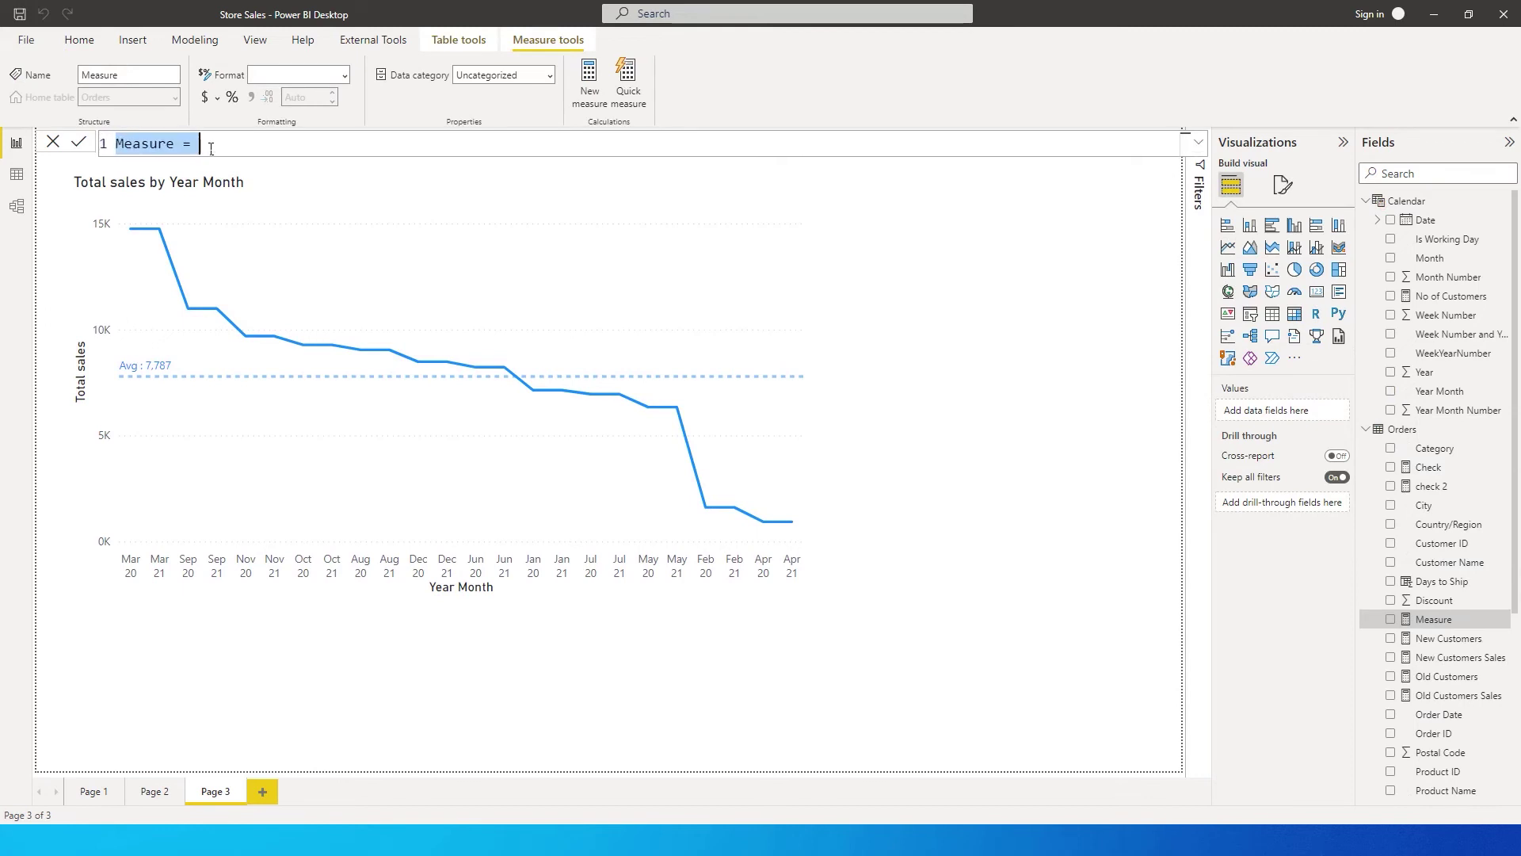
double_click(168, 157)
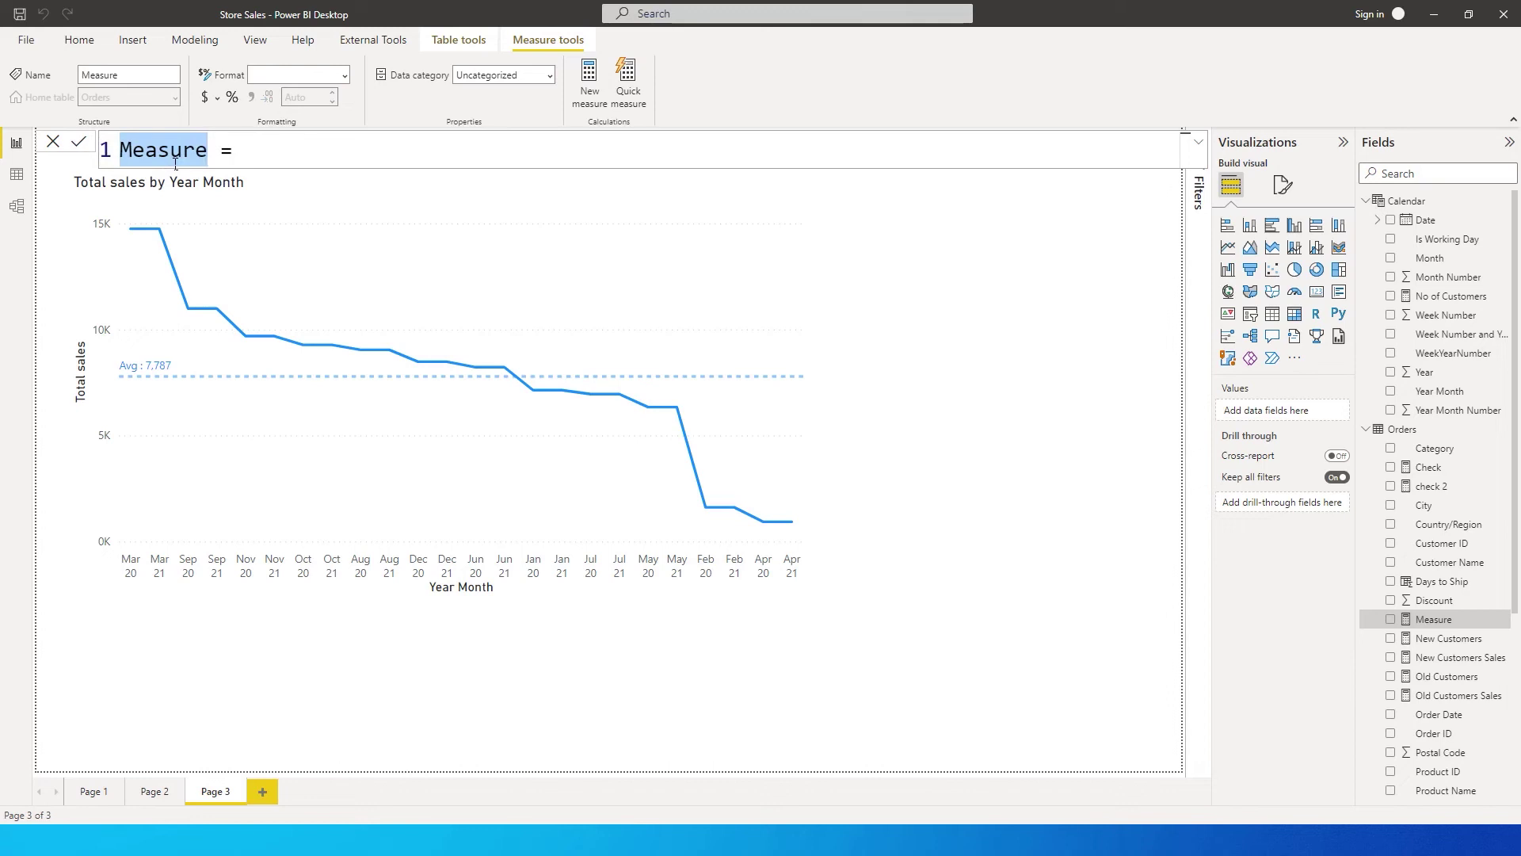
type("Avg Sales  = ")
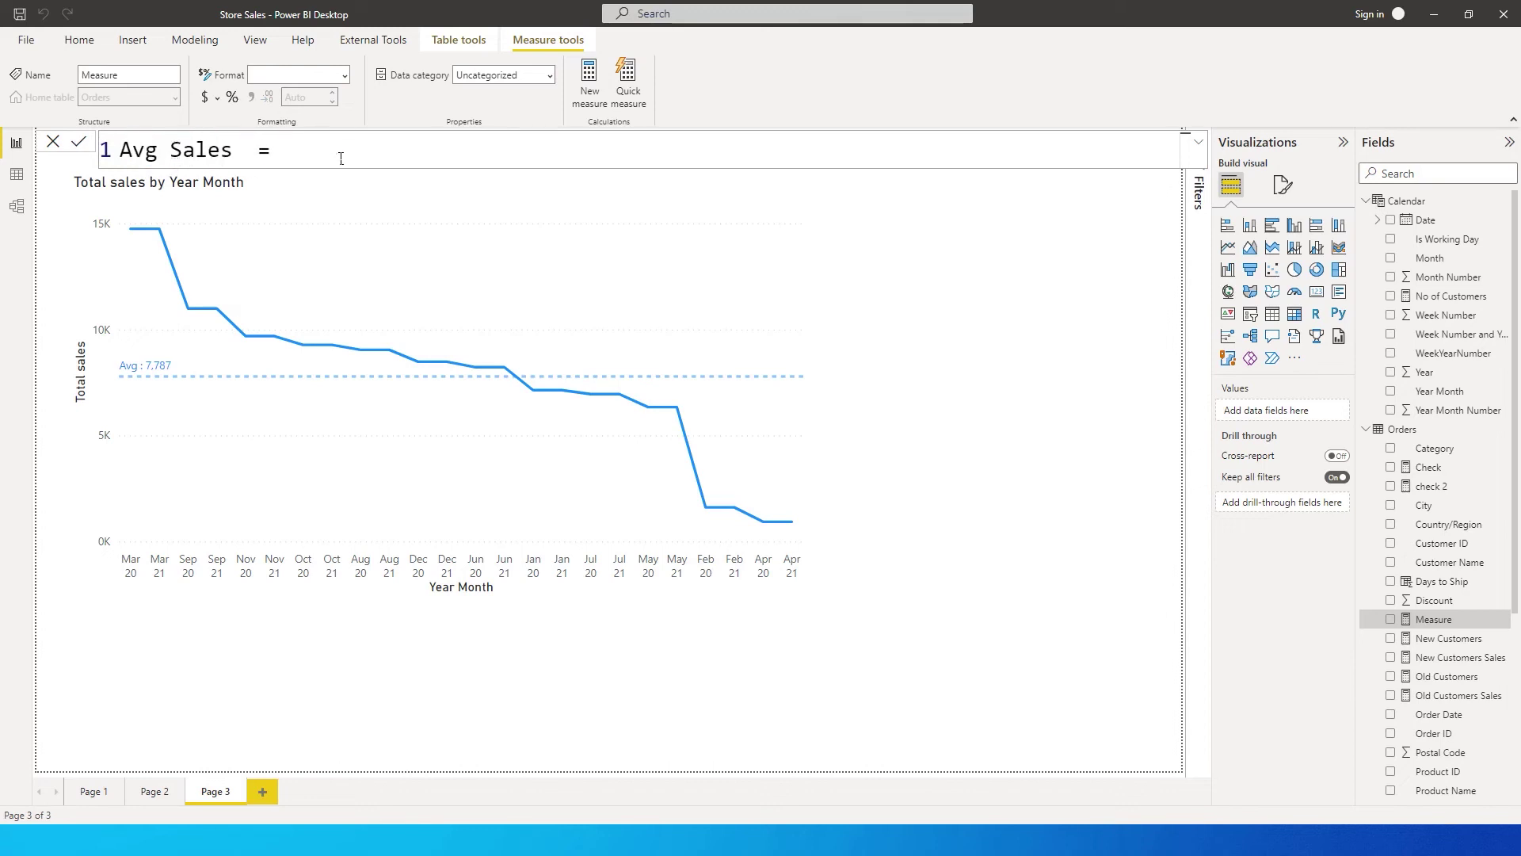
type("Ave")
key("Down")
key("Down")
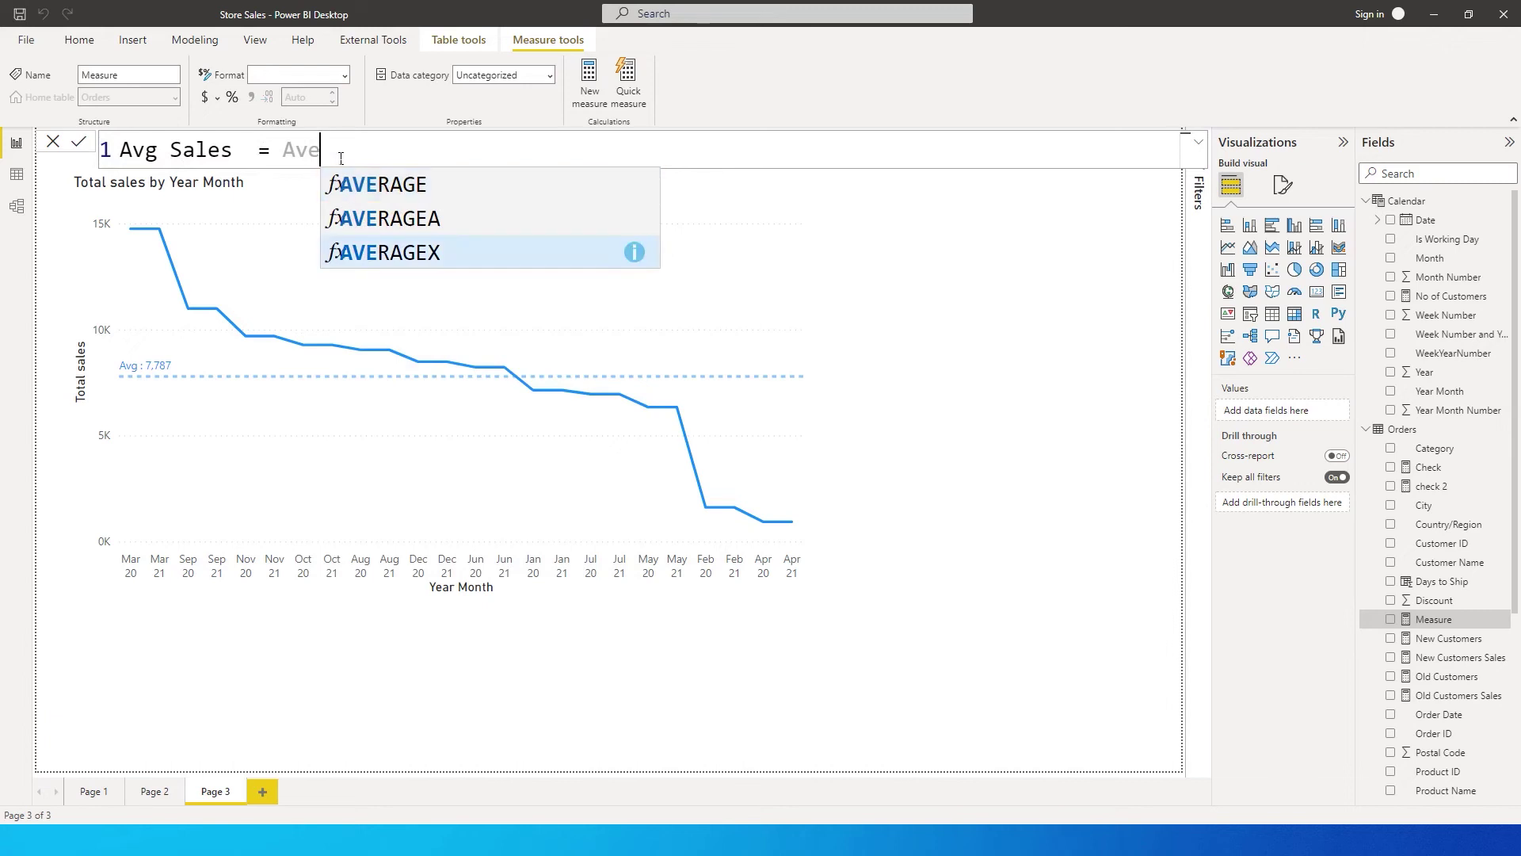
key("Tab")
- Complete the formula as AVERAGEX(ALLSELECTED('Calendar'[Year Month]),[Total sales])
type("All")
key("Down")
key("Down")
key("Down")
key("Tab")
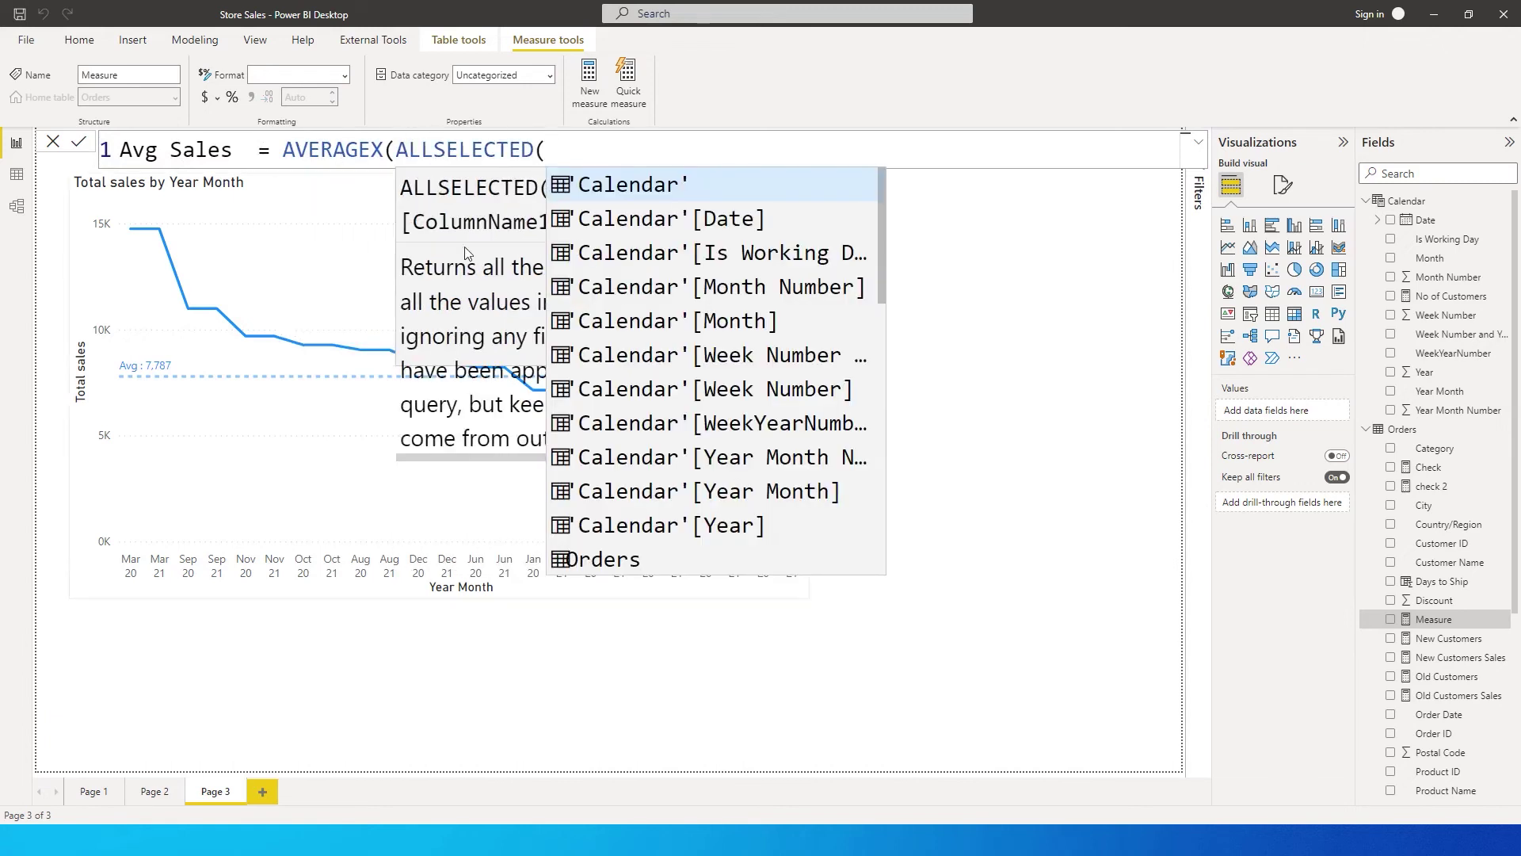
left_click(778, 497)
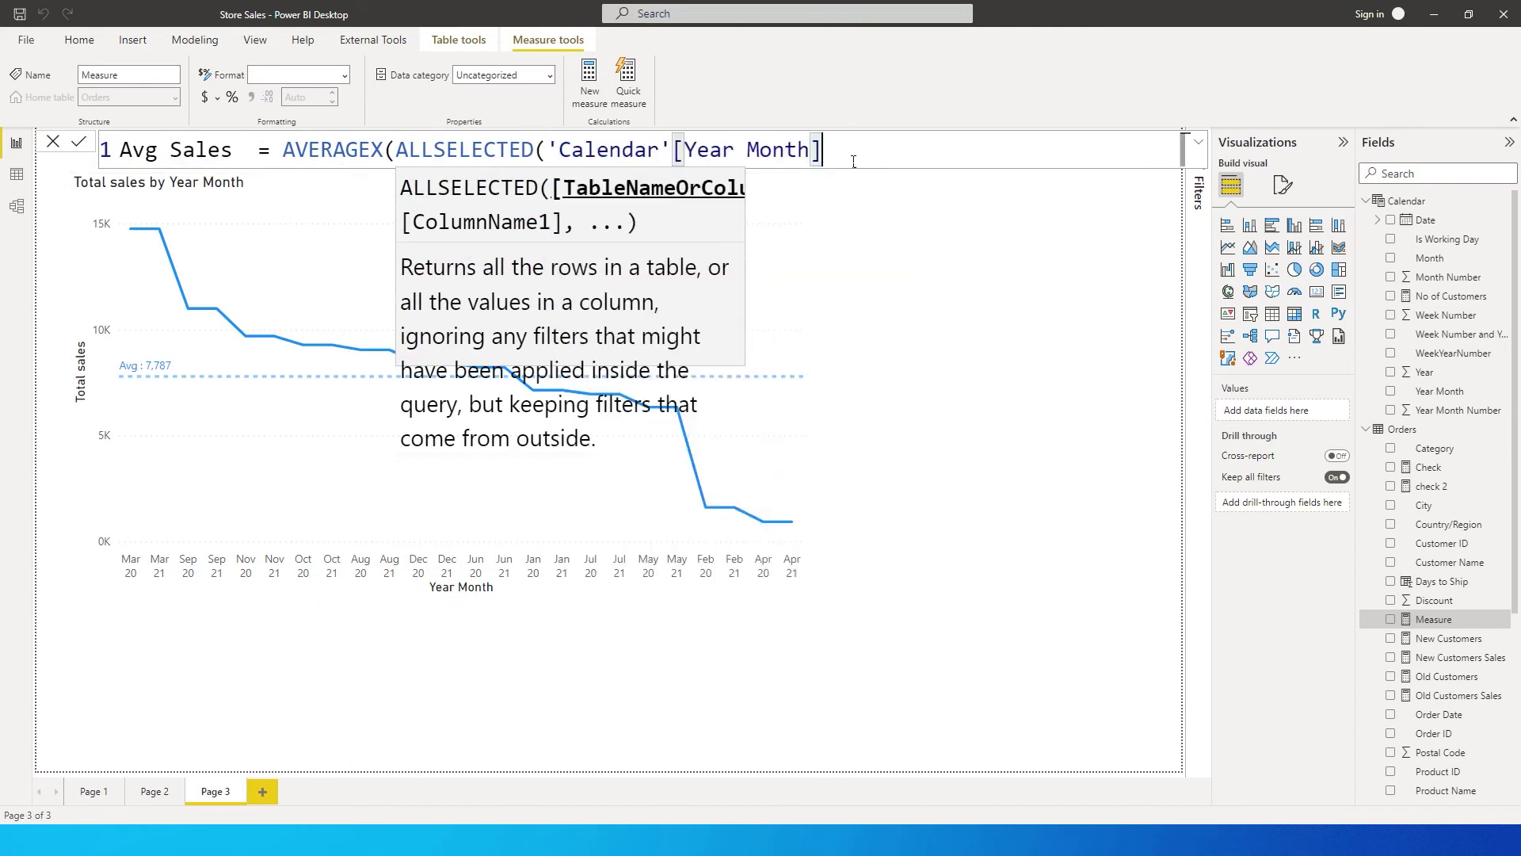
type(")")
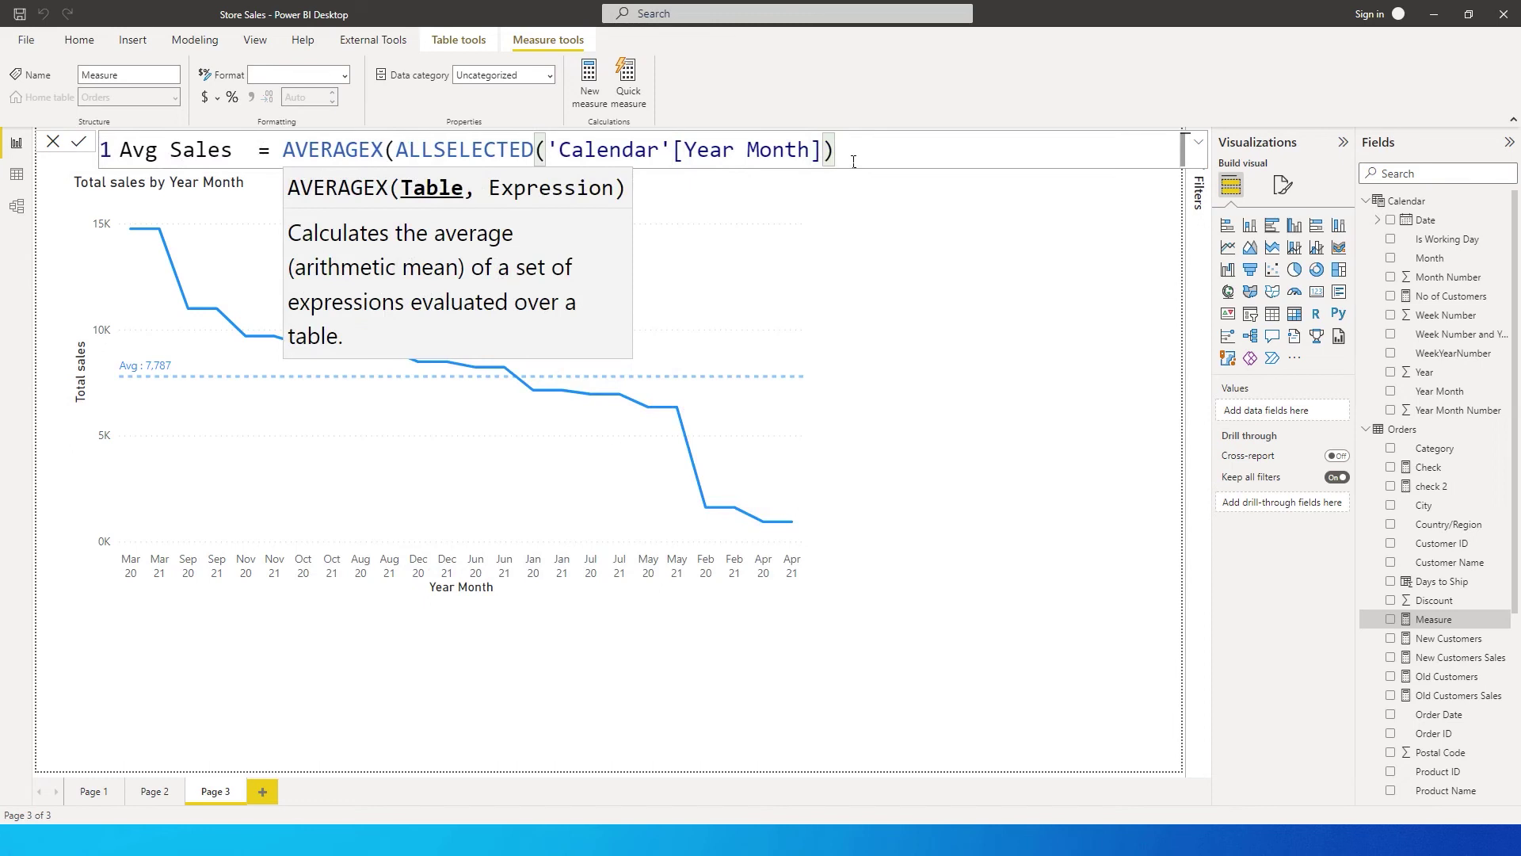
type(",Total")
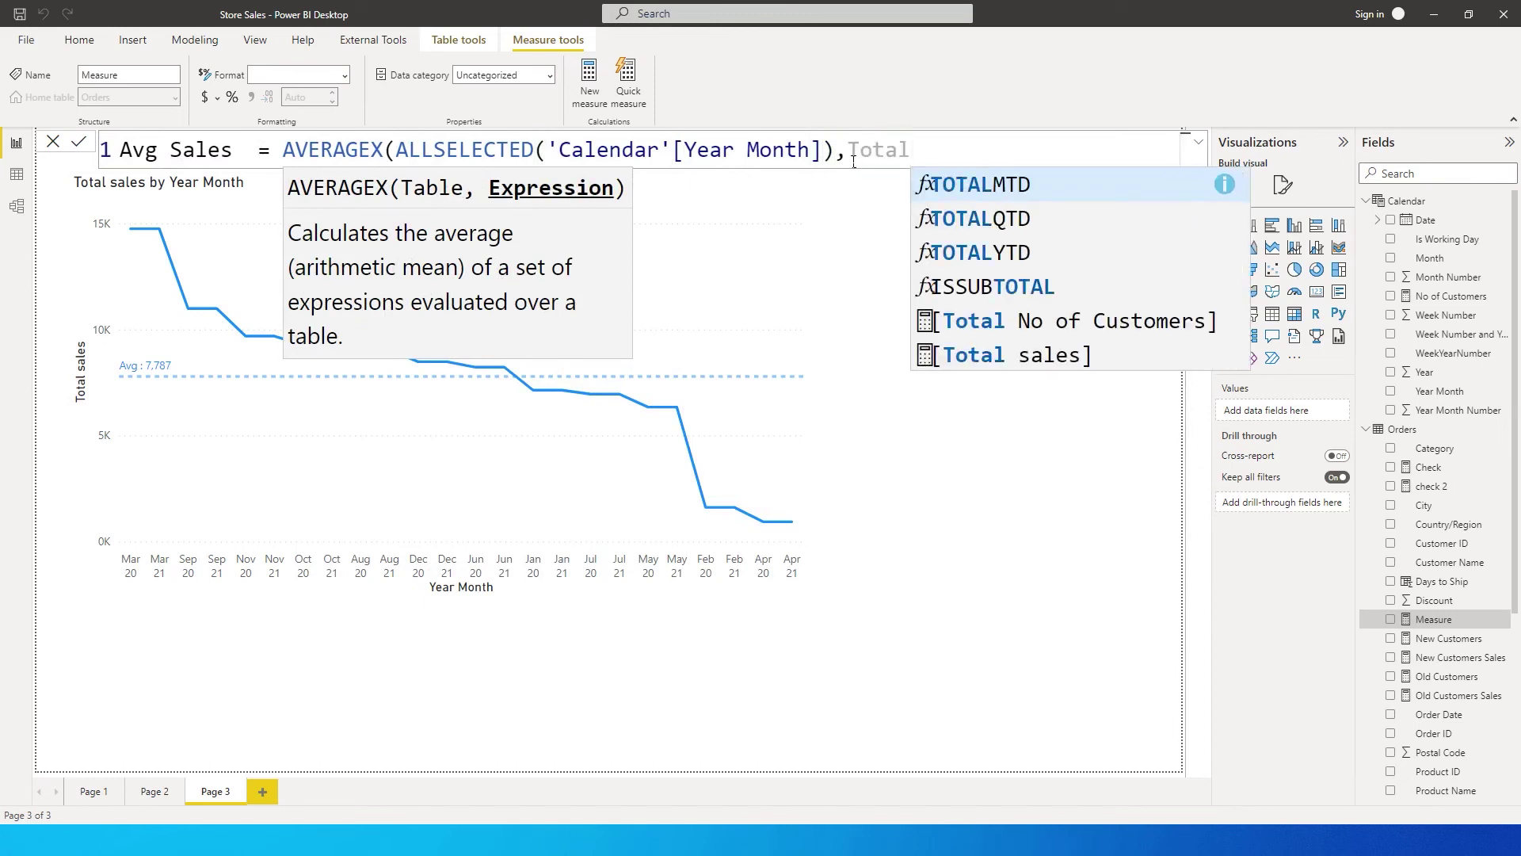
key("Up")
key("Tab")
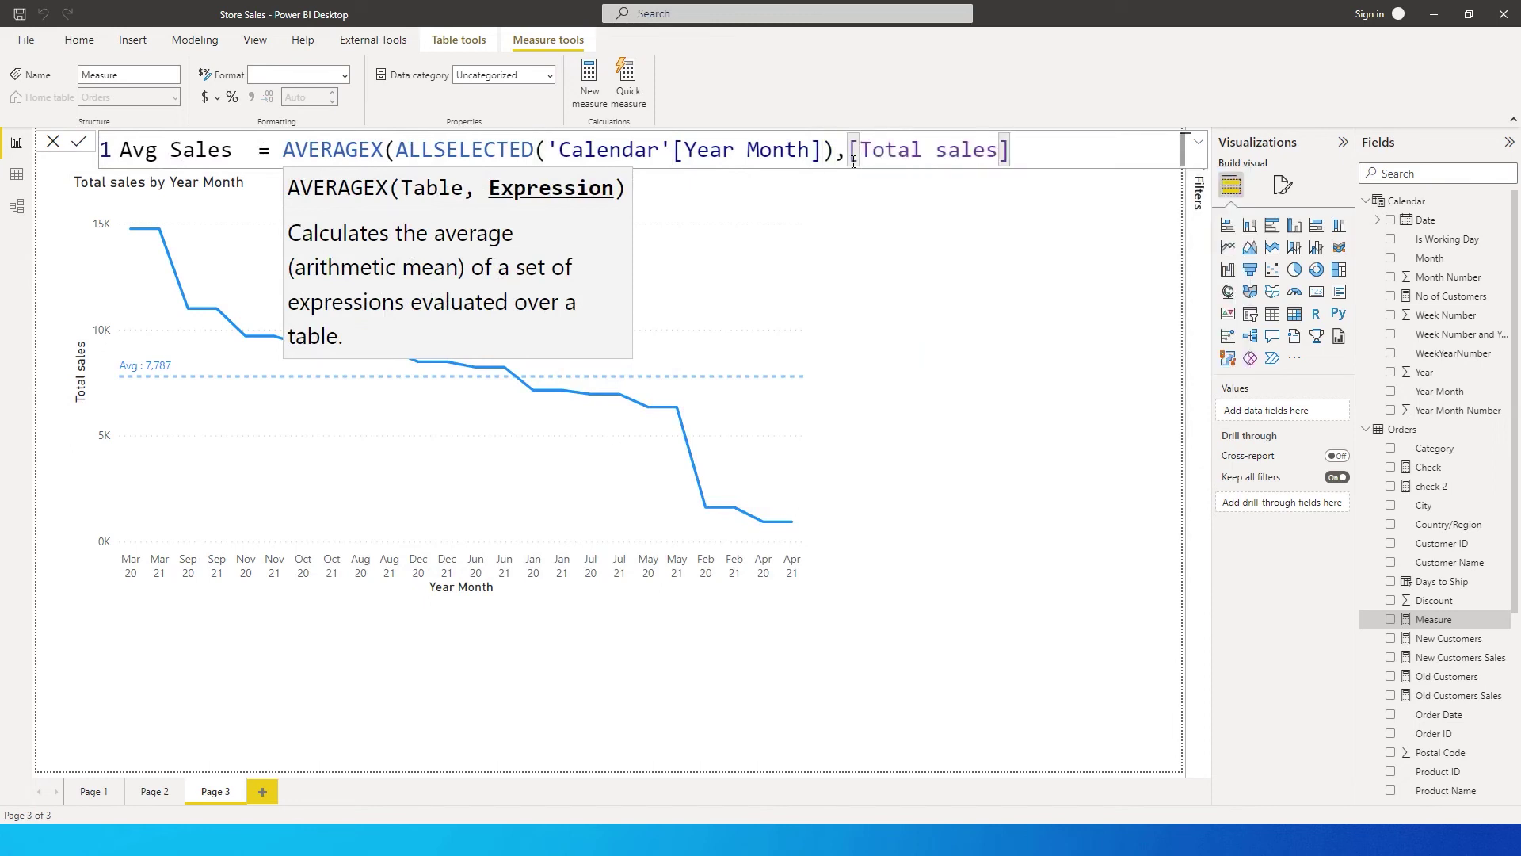
type(")")
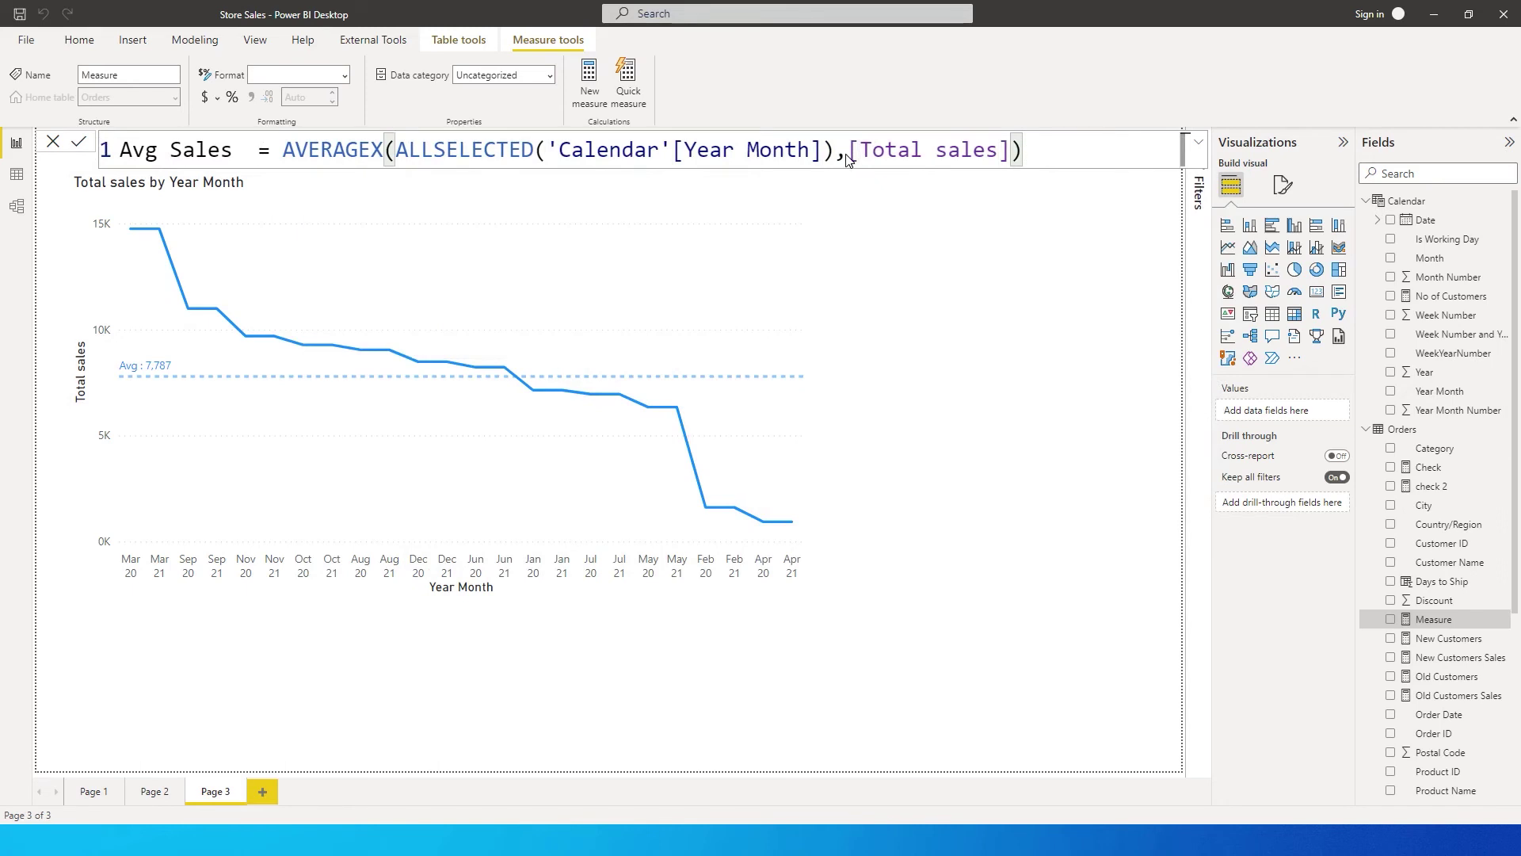
scroll(1466, 555, "down", 5)
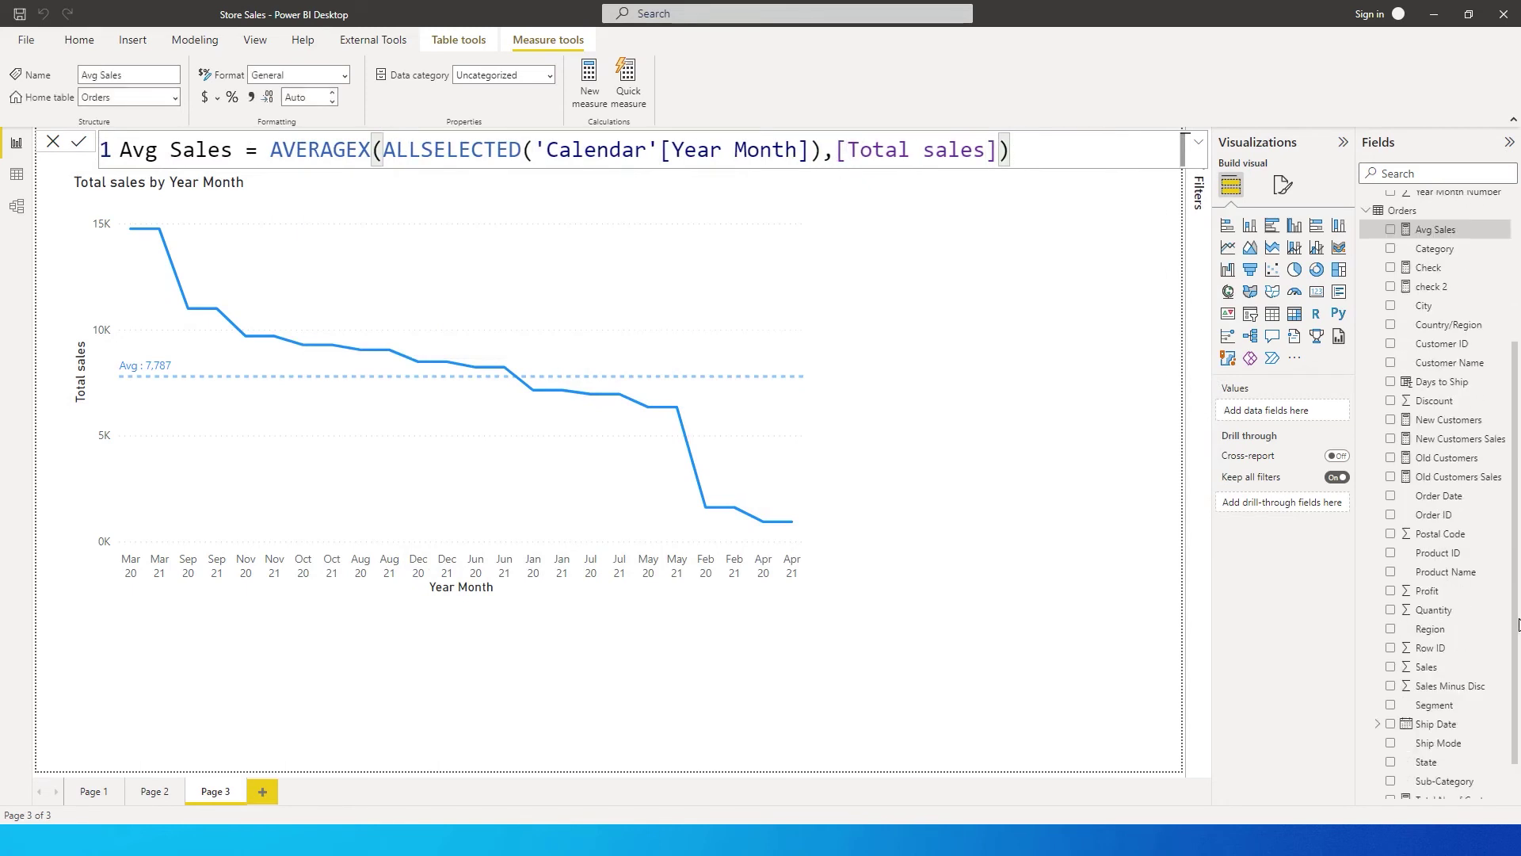
- Inspect the Total sales formula CALCULATE(SUM(Orders[Profit])) unchanged, then reselect the line chart
left_click(1458, 773)
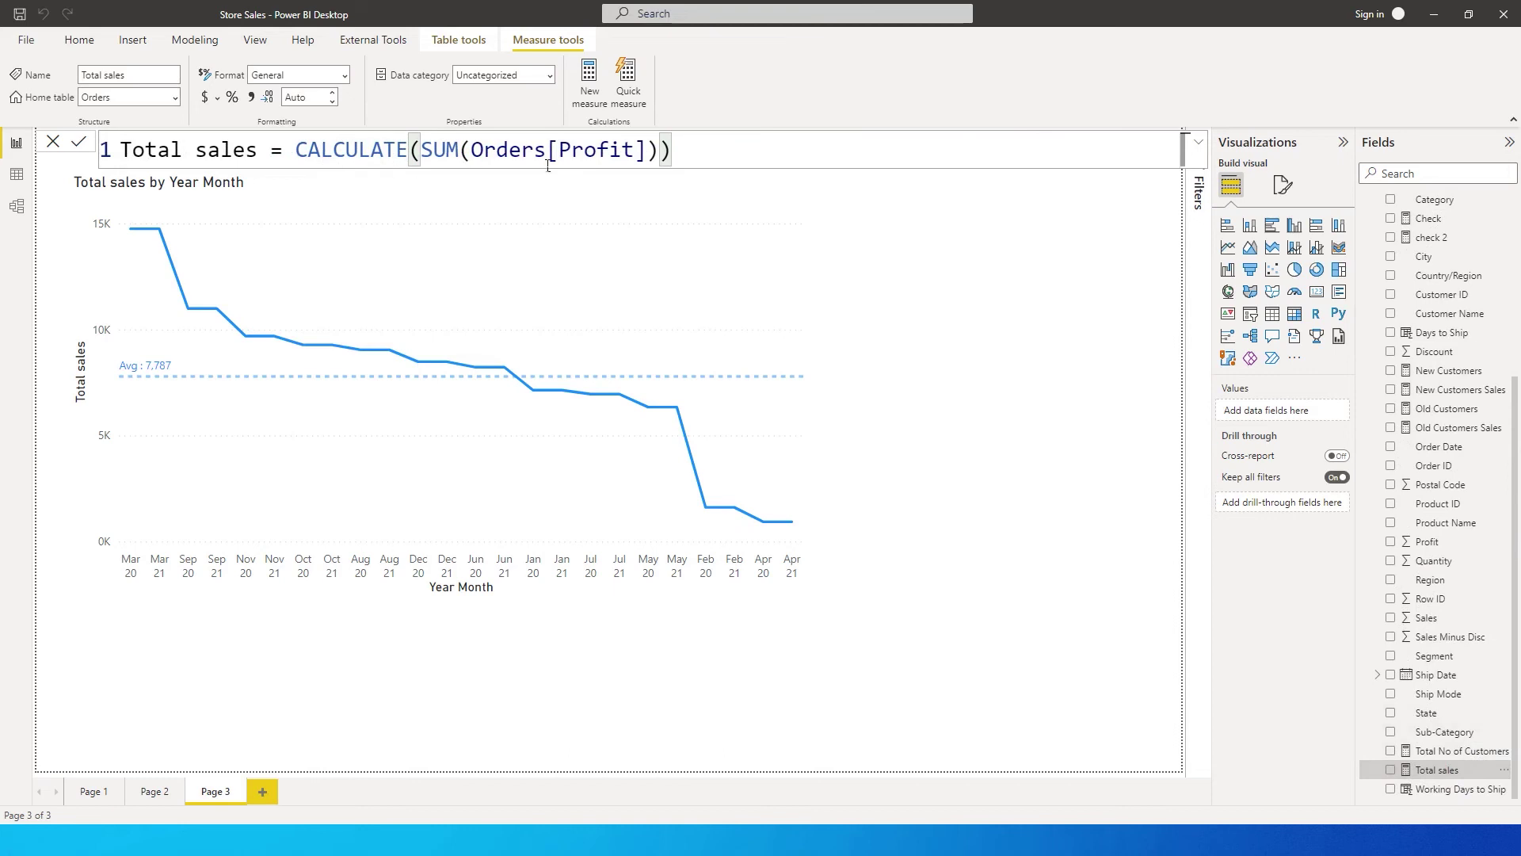
double_click(589, 154)
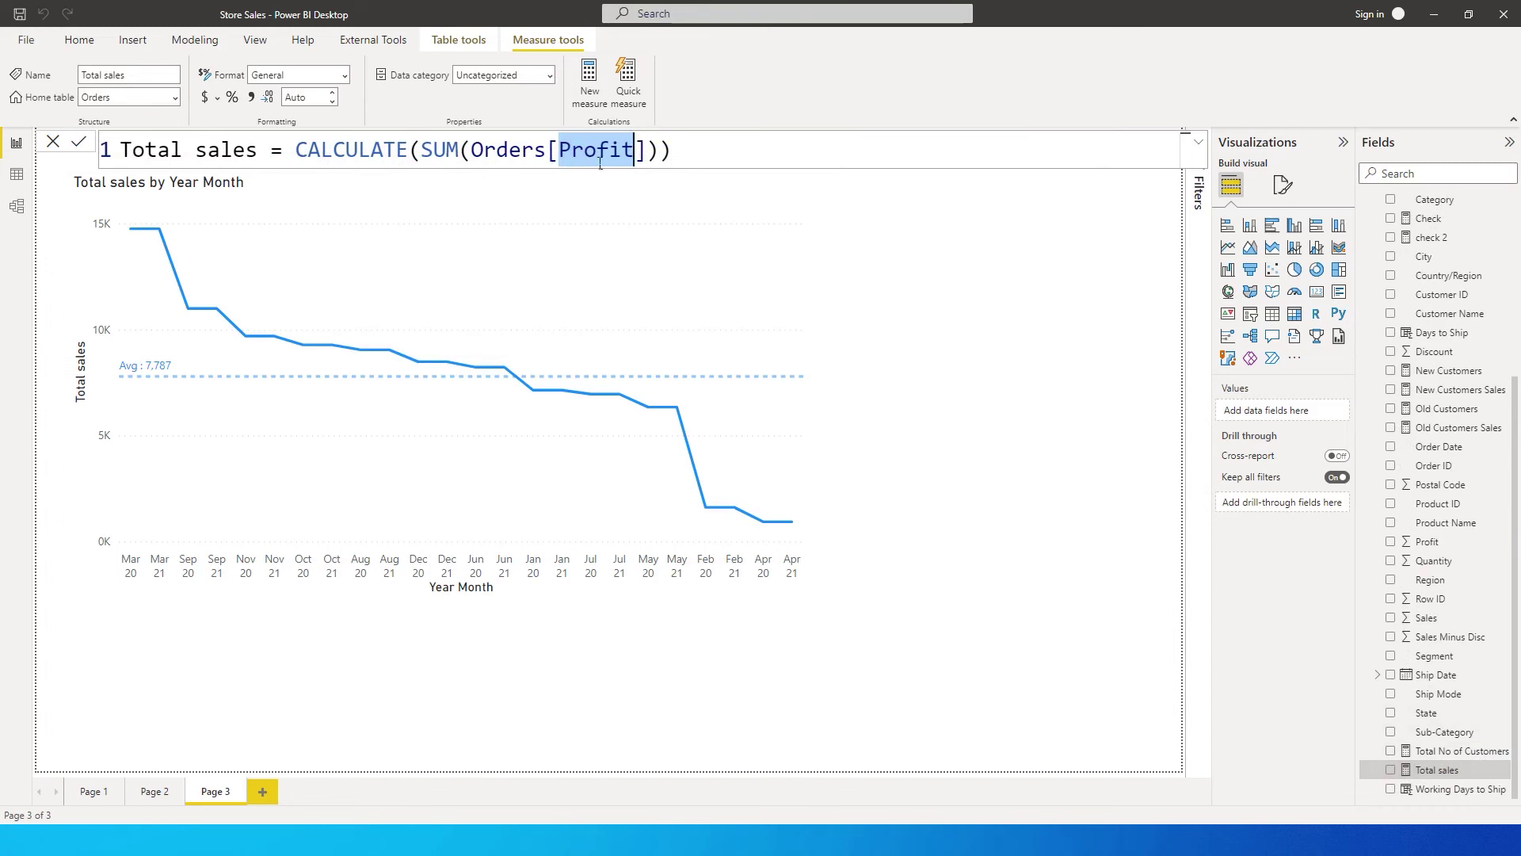
left_click(917, 330)
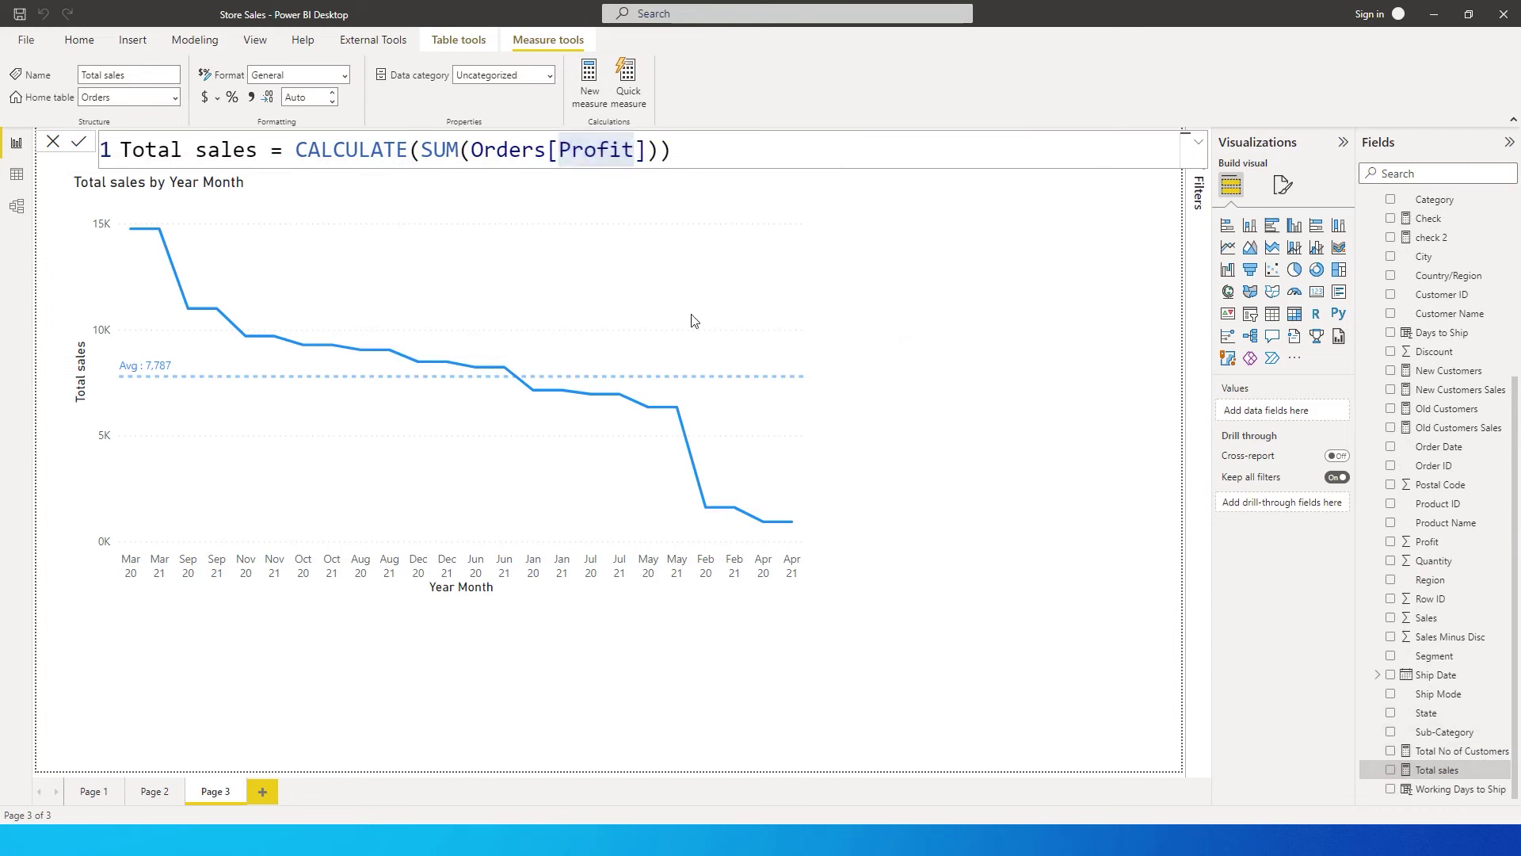
left_click(621, 301)
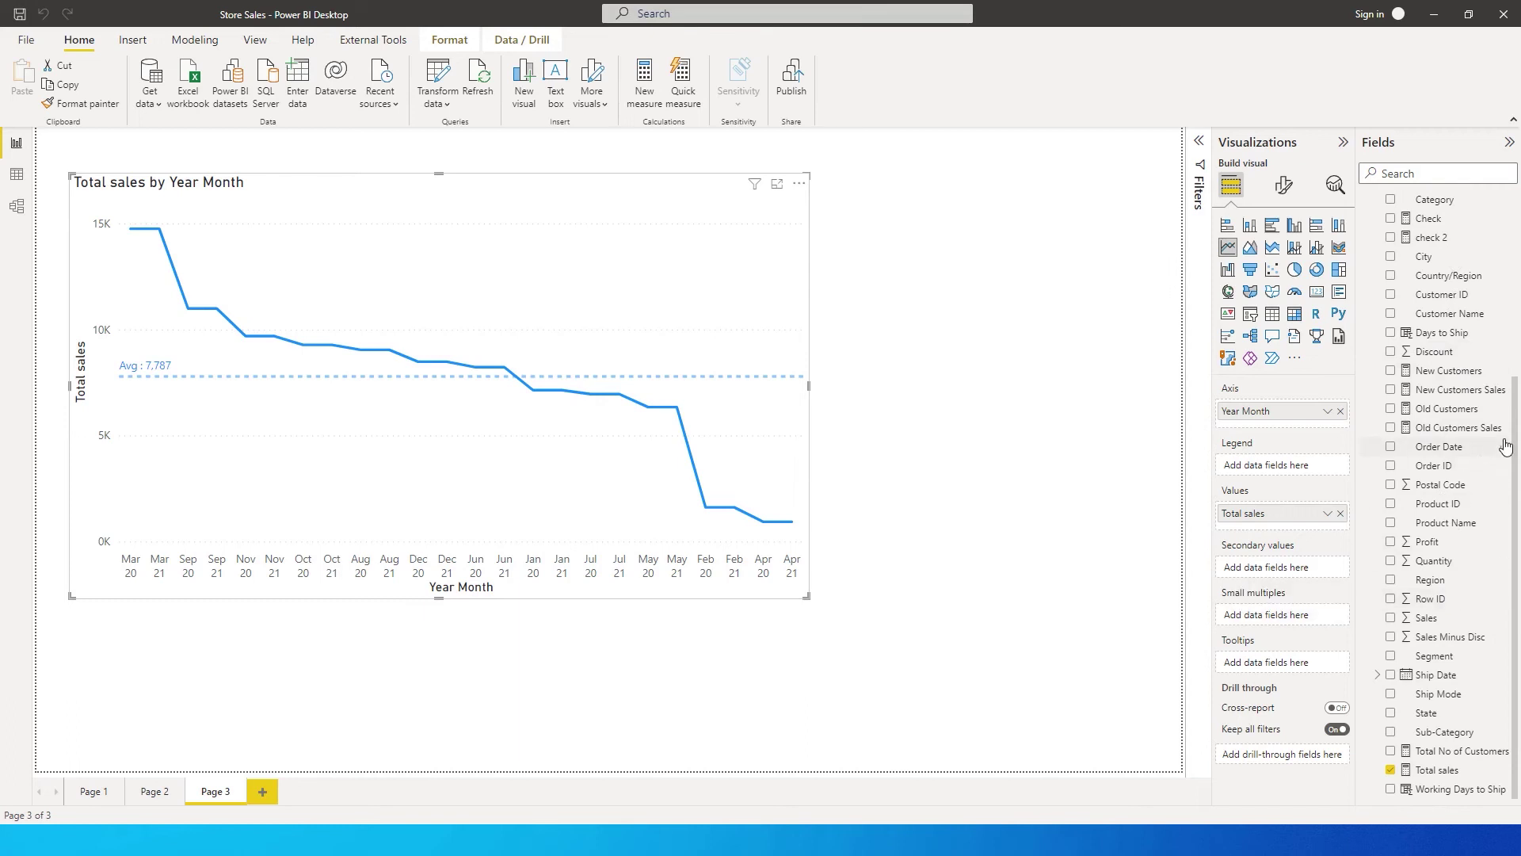
- Plot Avg Sales as a secondary line on the chart, then remove it again
left_click_drag(1516, 448, 1518, 371)
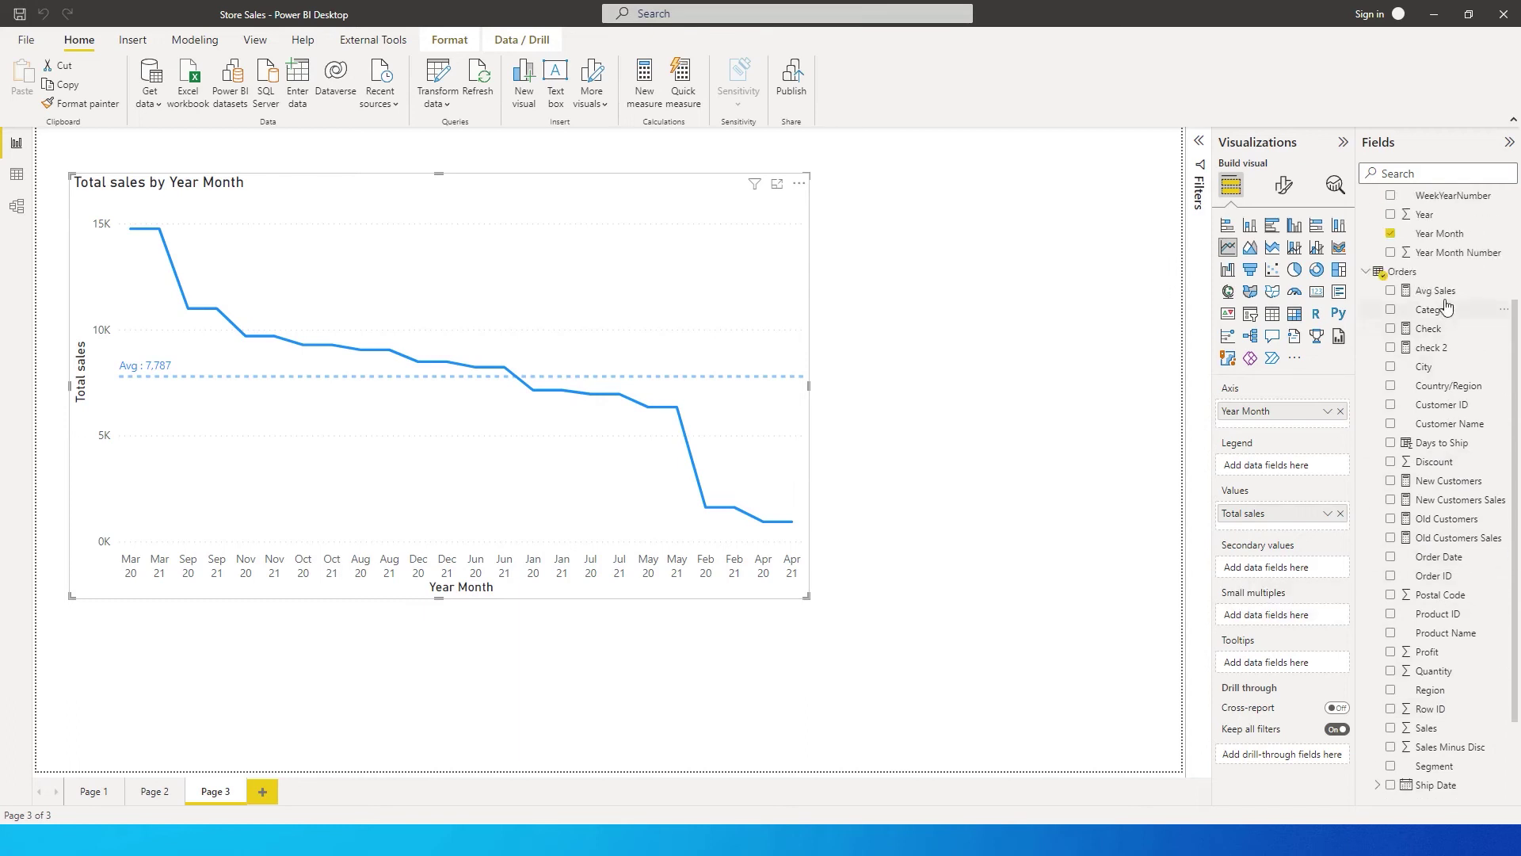
left_click_drag(1434, 290, 1273, 578)
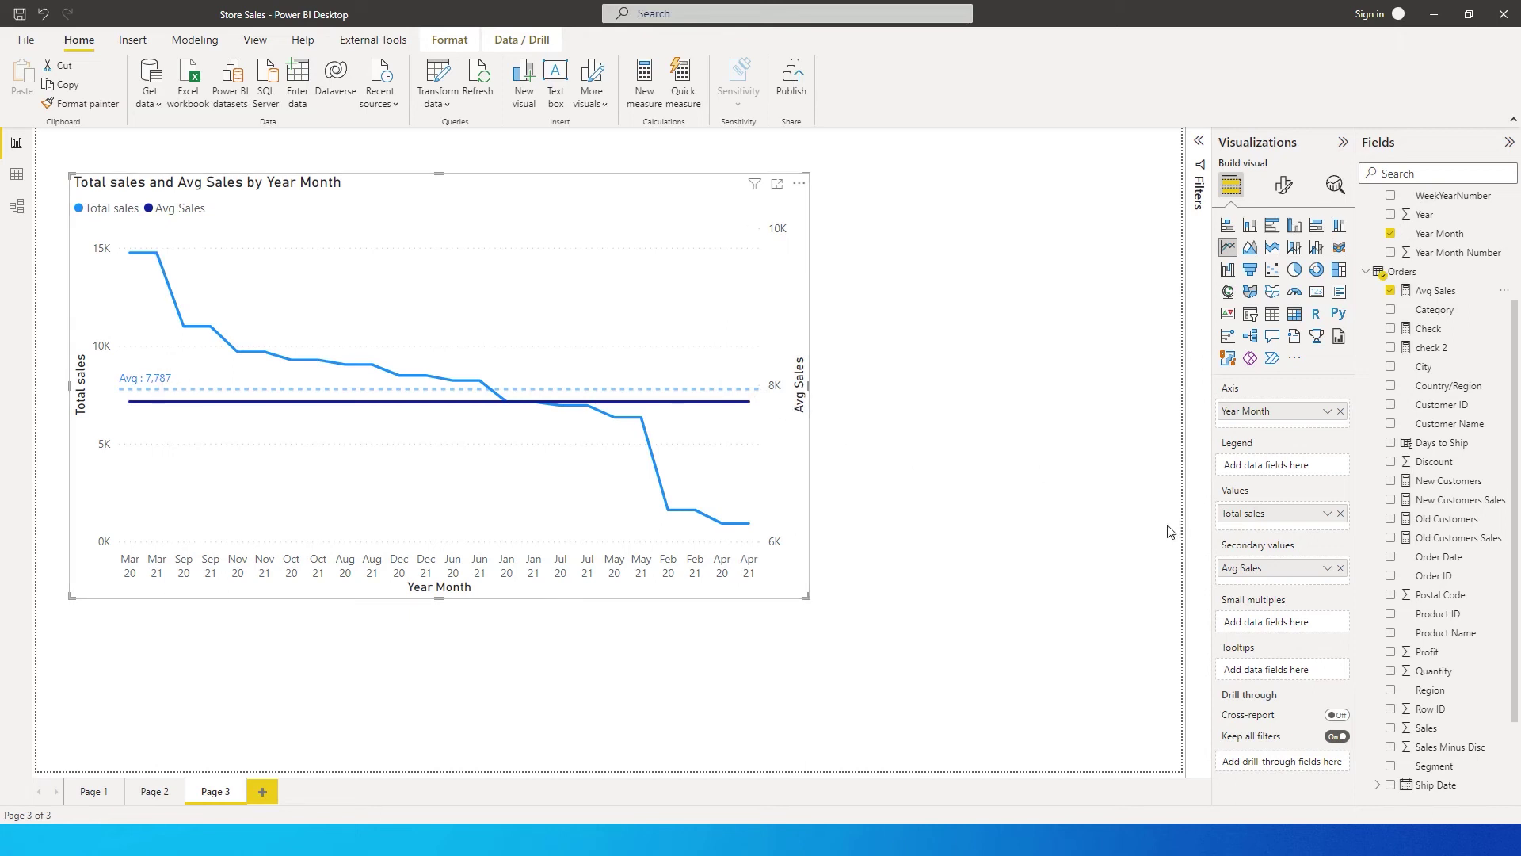
left_click(1340, 568)
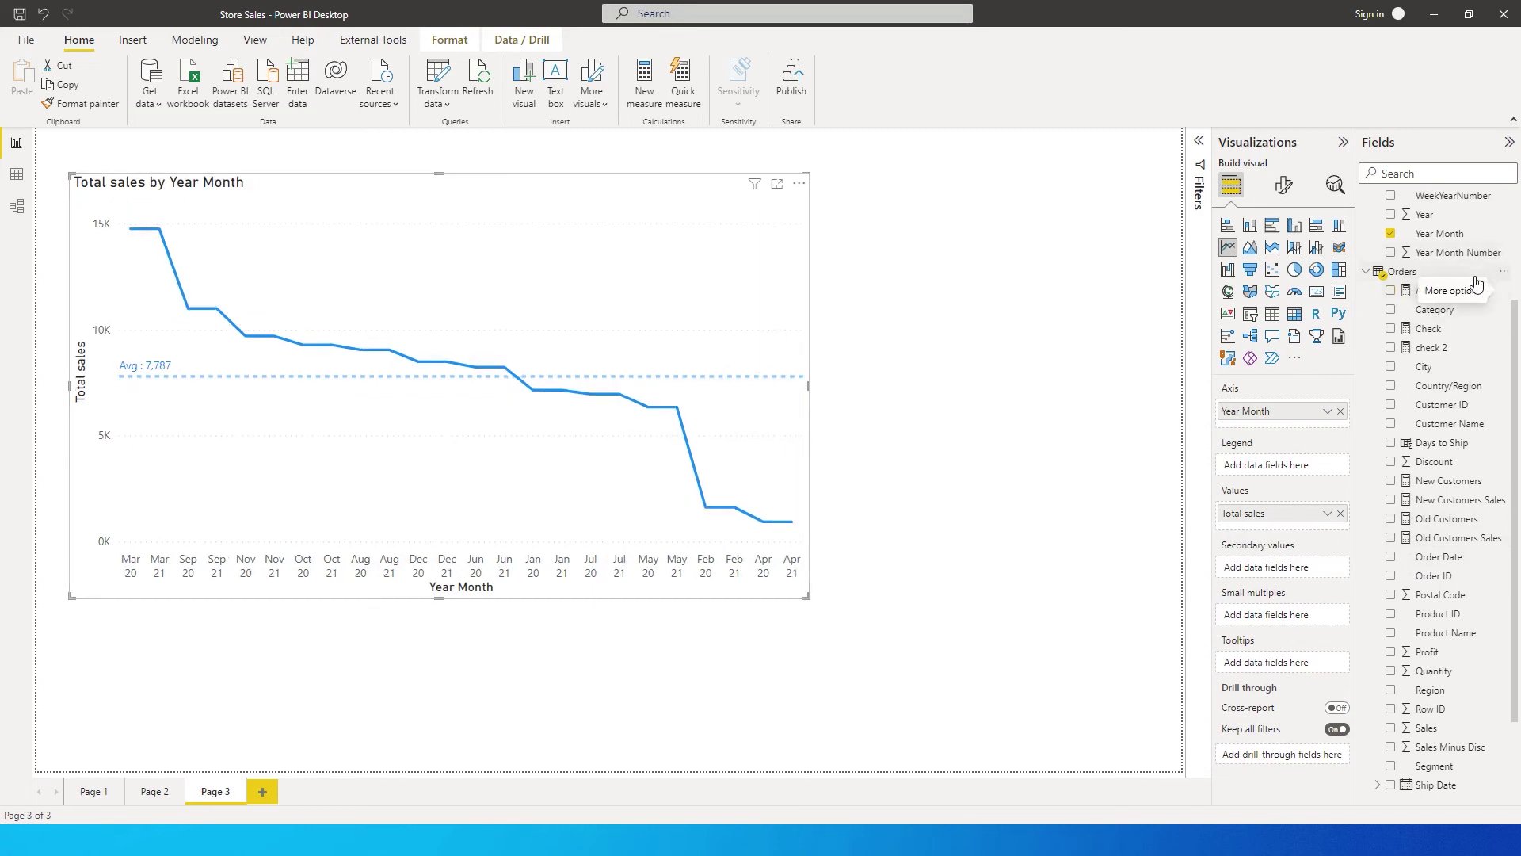
left_click(1504, 271)
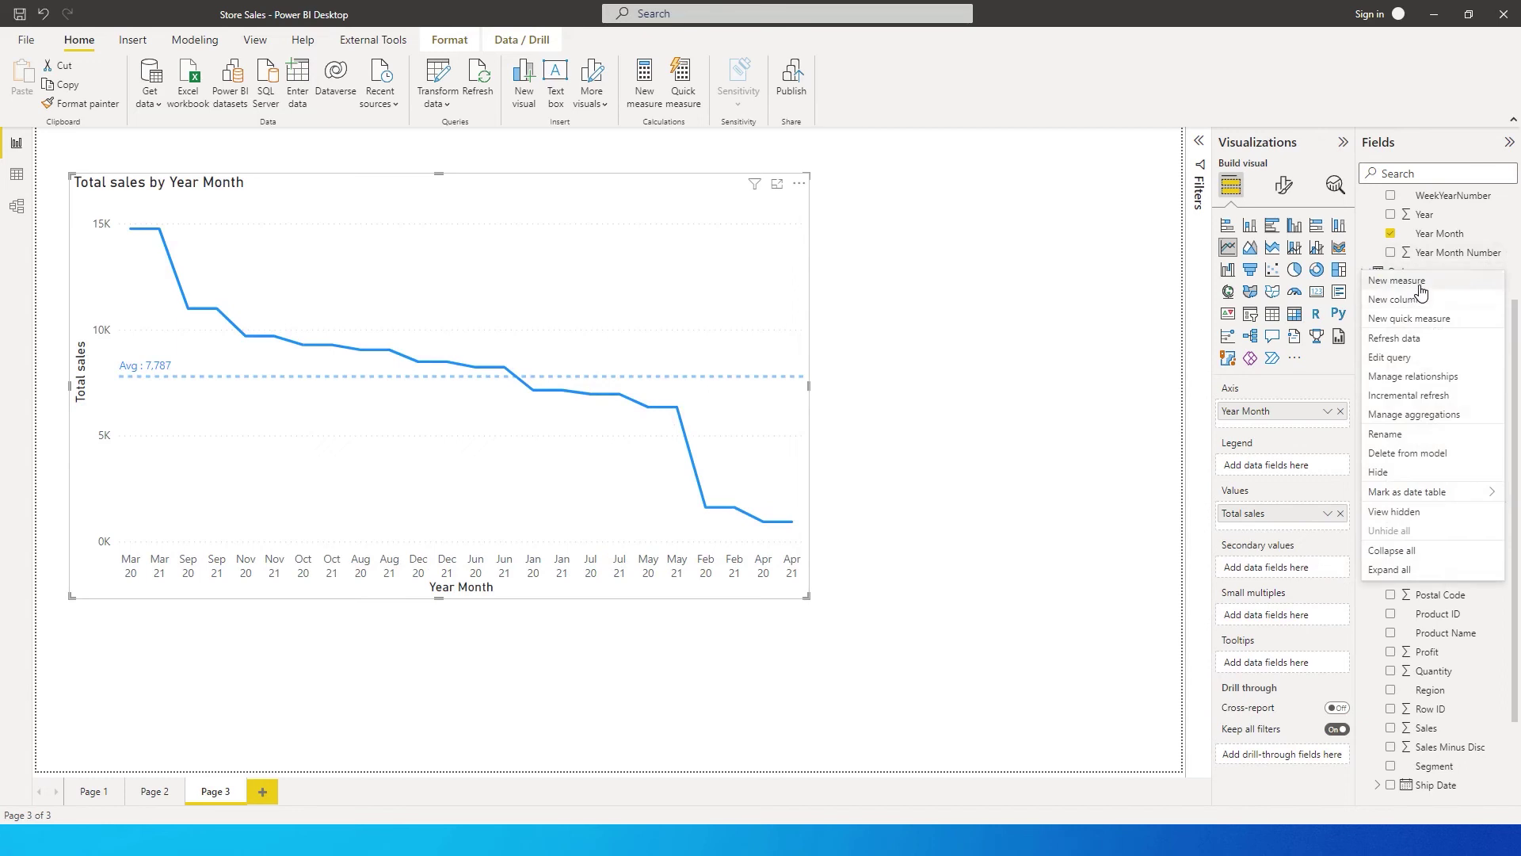
- Define measure Avg Conditional Format = IF([Total sales]>[Avg Sales],"Green","Red") in Orders
key("Escape")
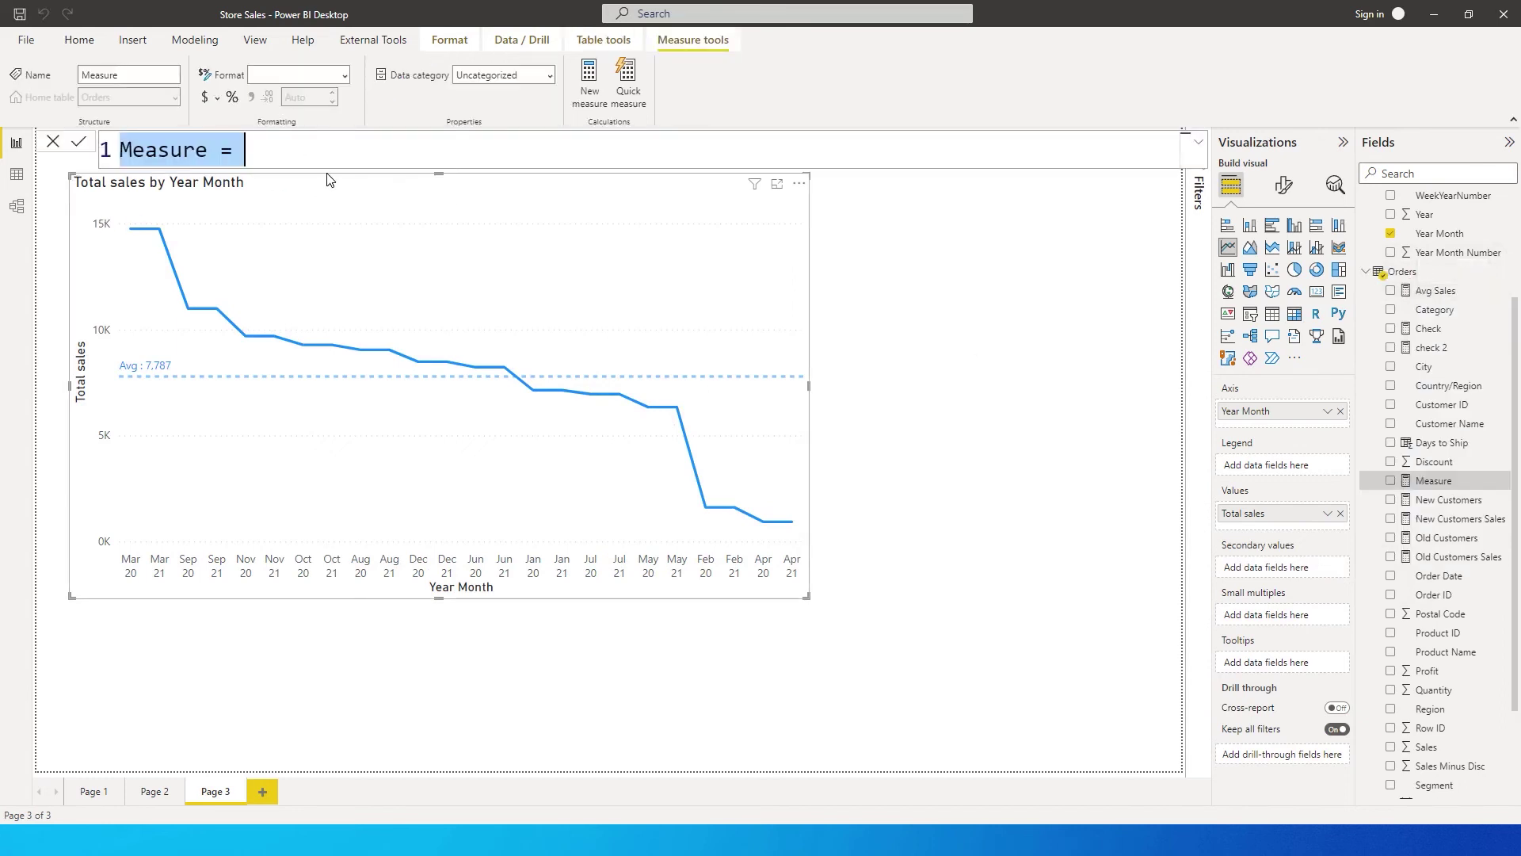
type("Avg Condition ")
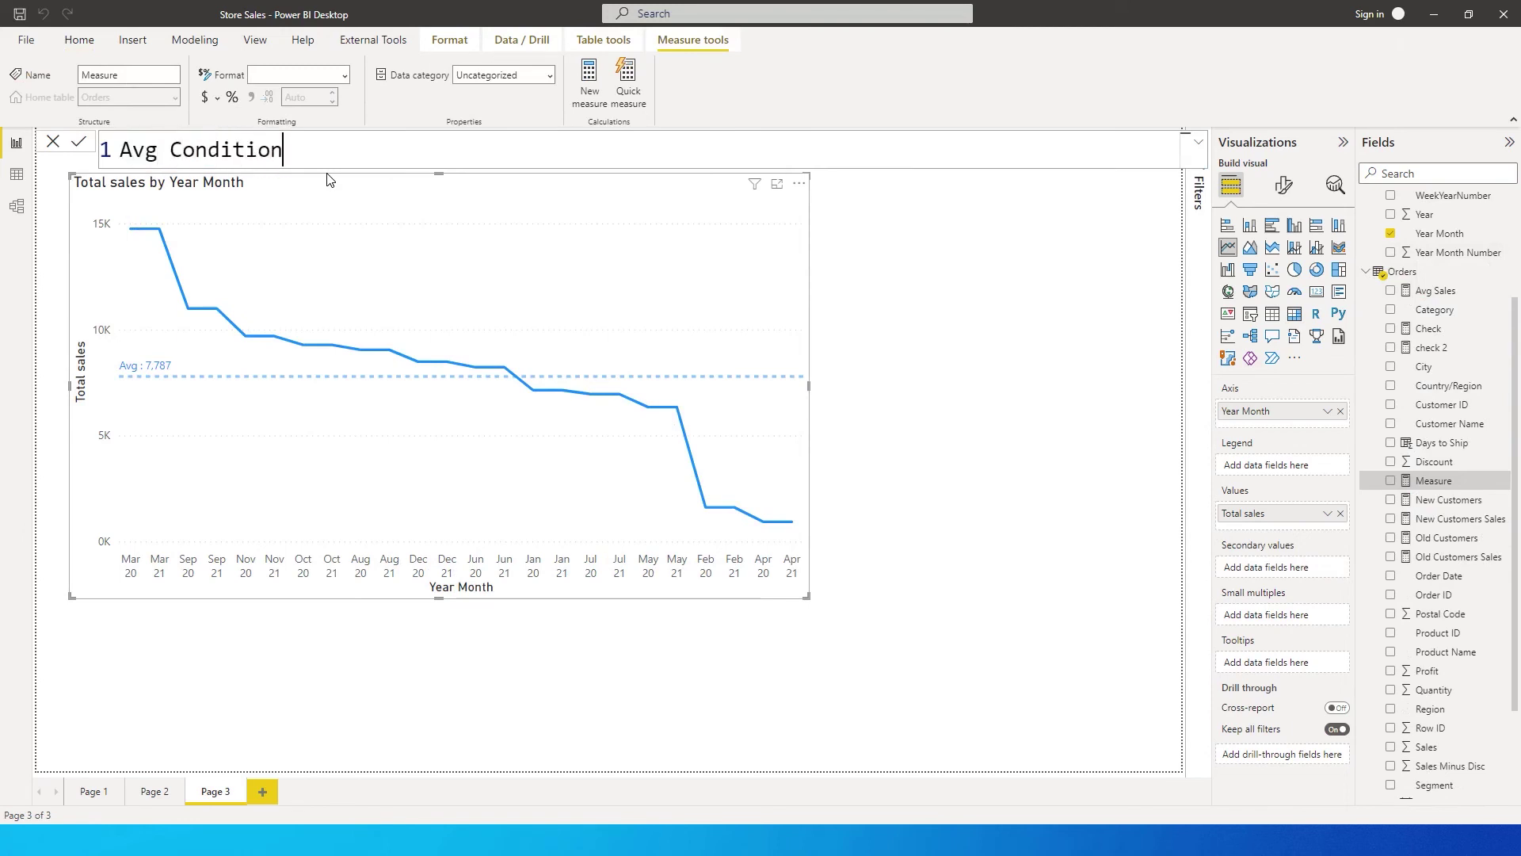
type("al Format = IF(total")
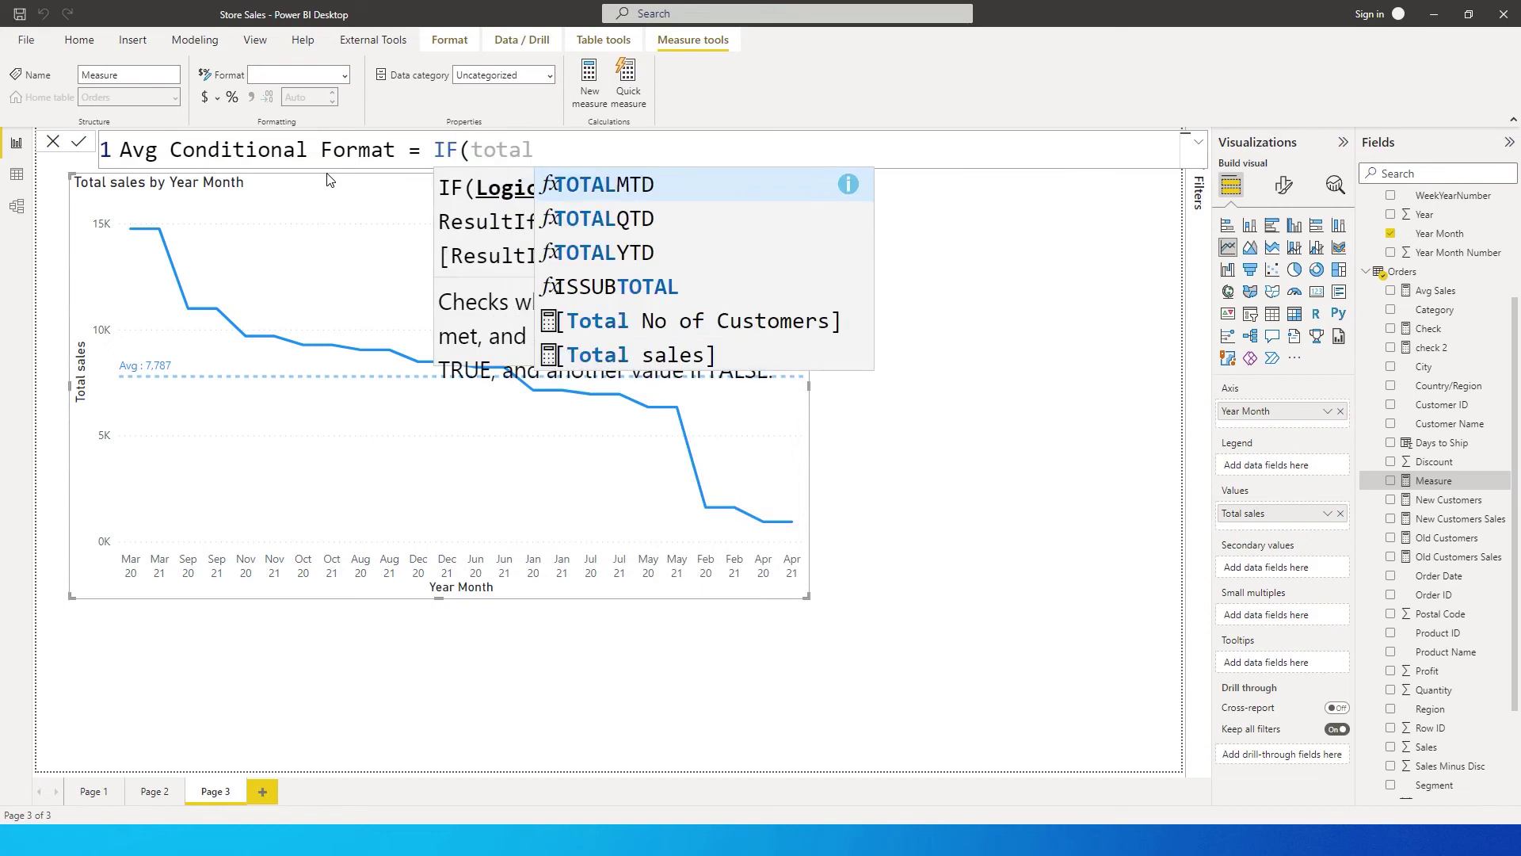
key("Tab")
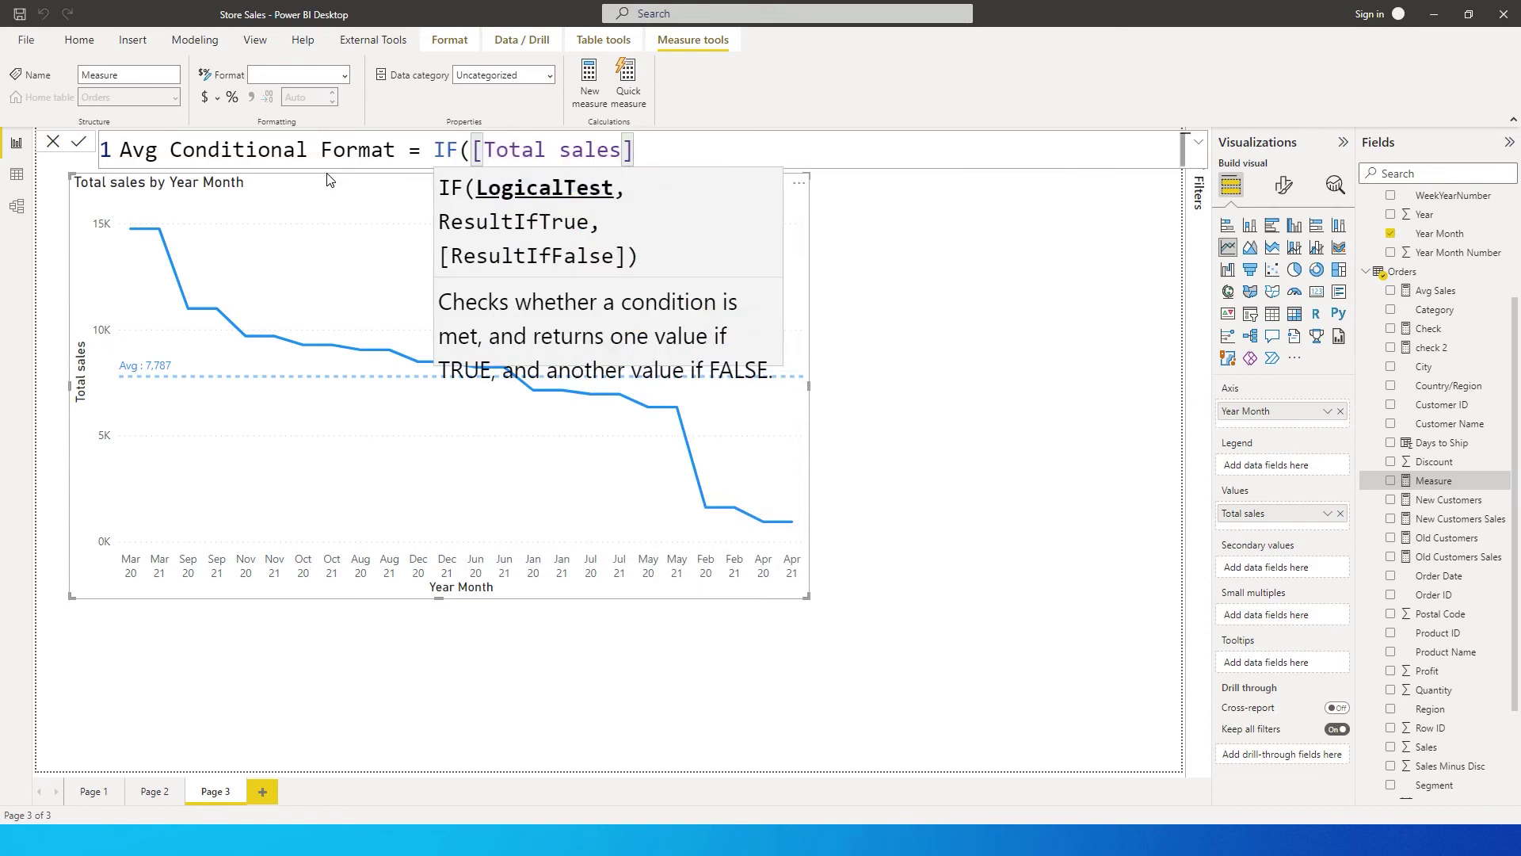
type(">Avg")
key("Down")
key("Down")
key("Down")
key("Tab")
type(",\"")
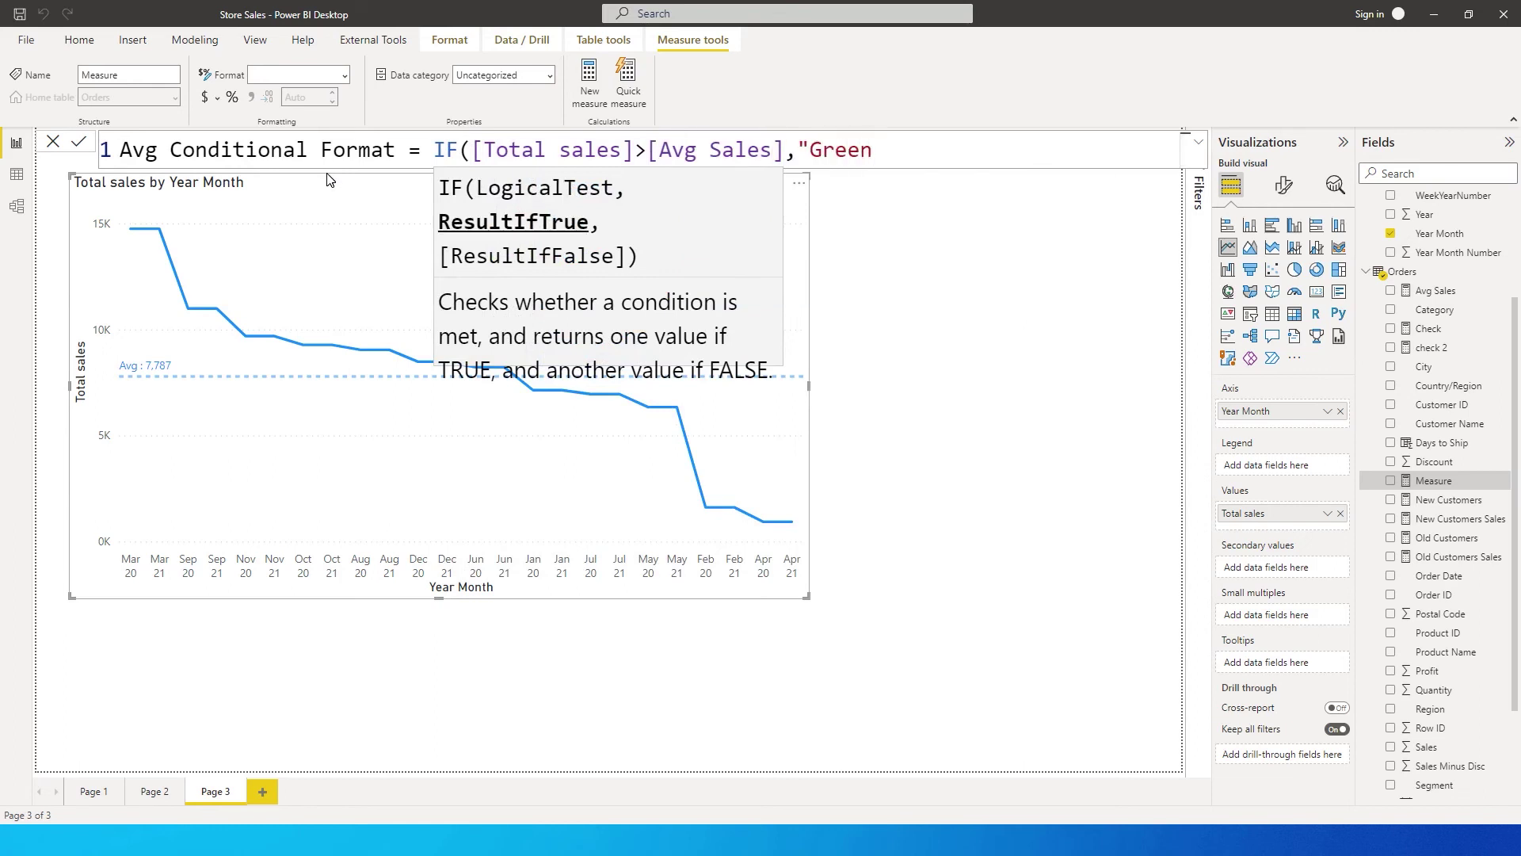
type("Green\",\"Red\")")
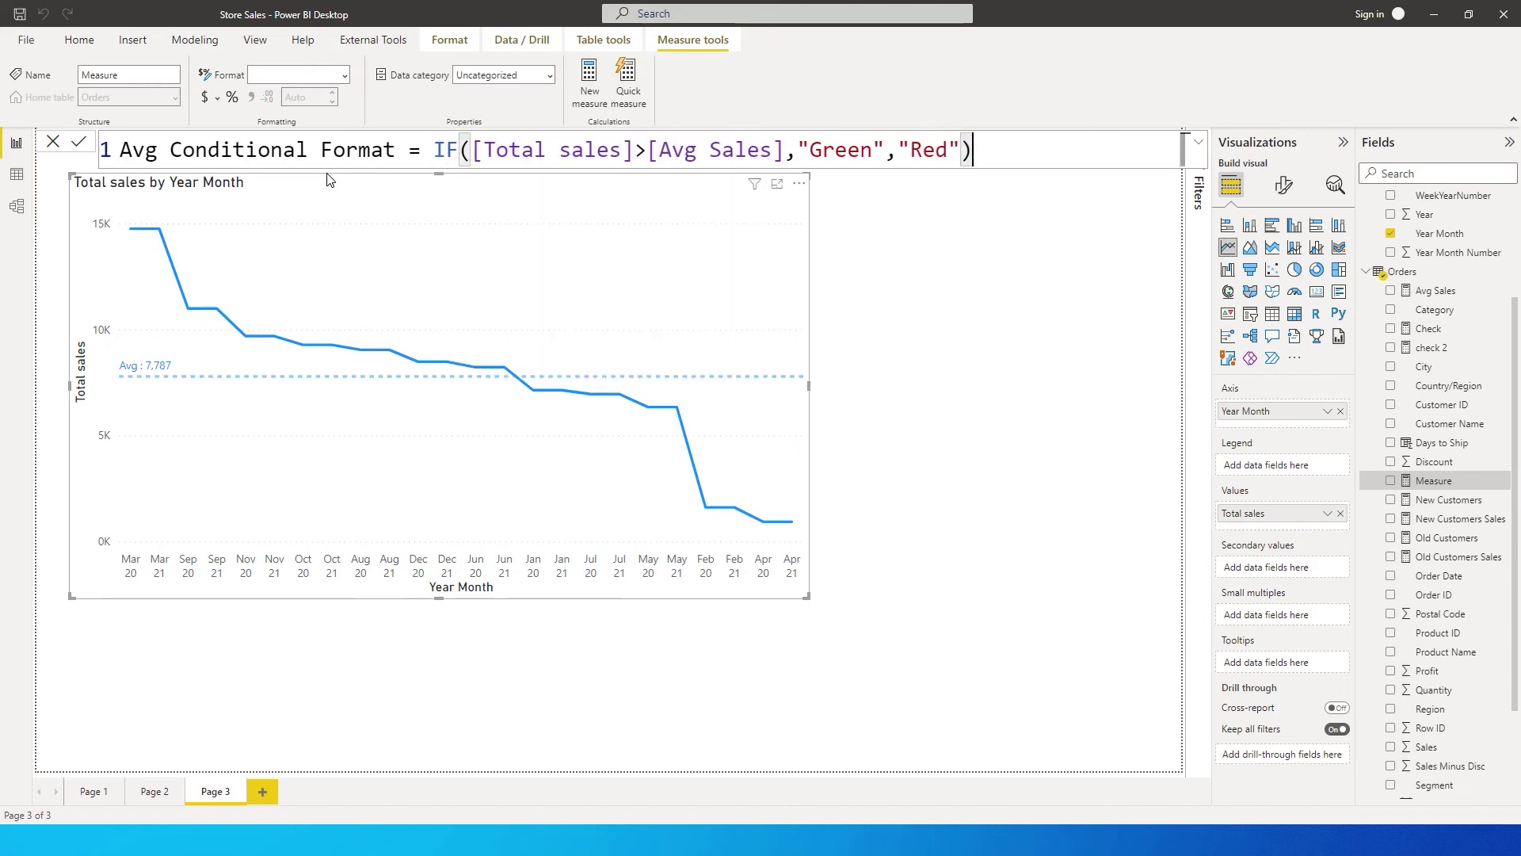
left_click(911, 337)
left_click(601, 255)
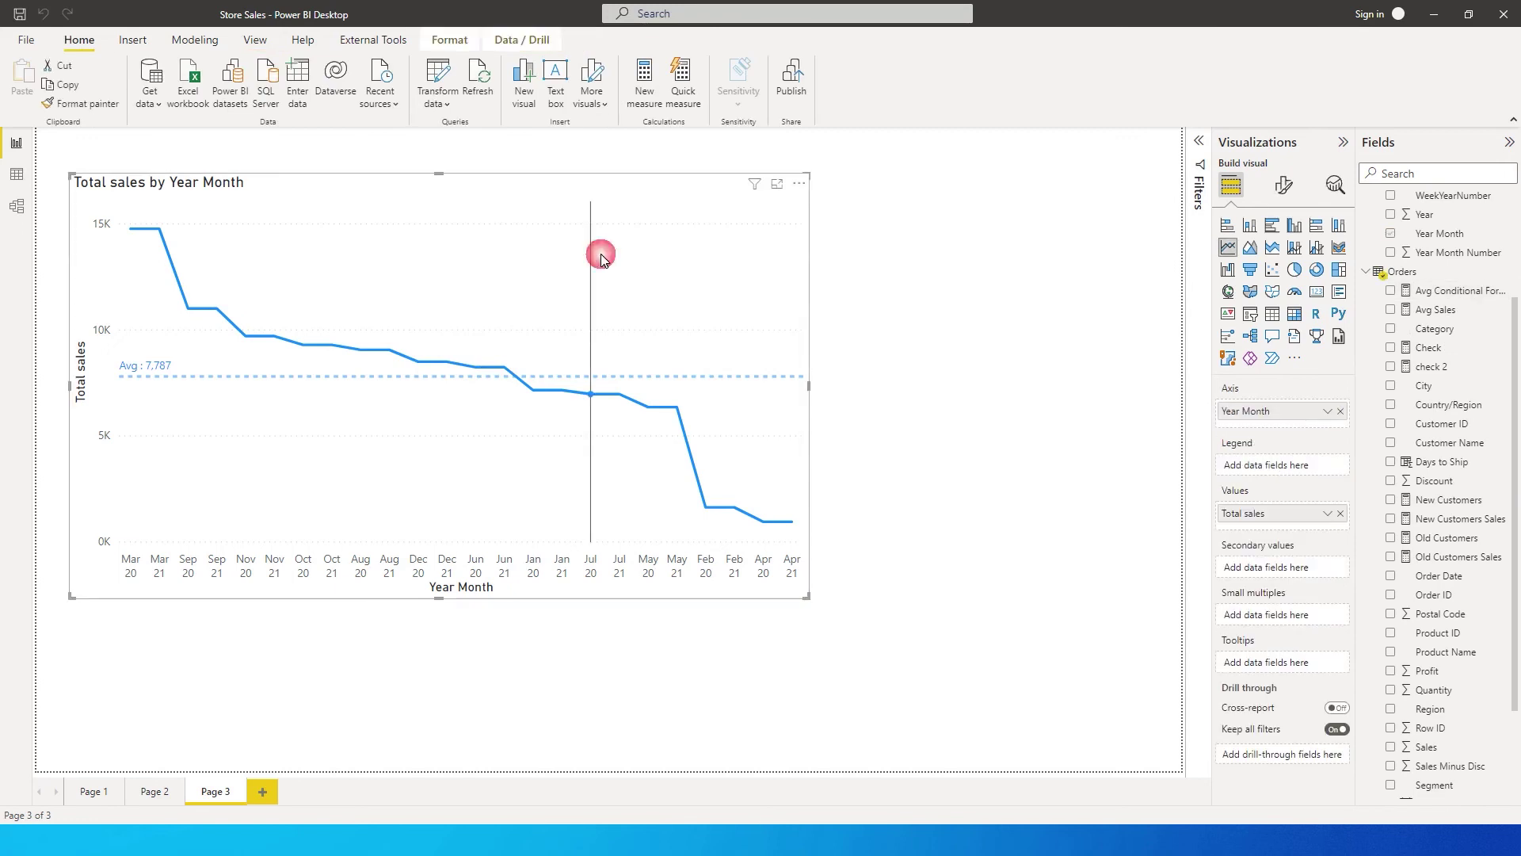
left_click(1284, 186)
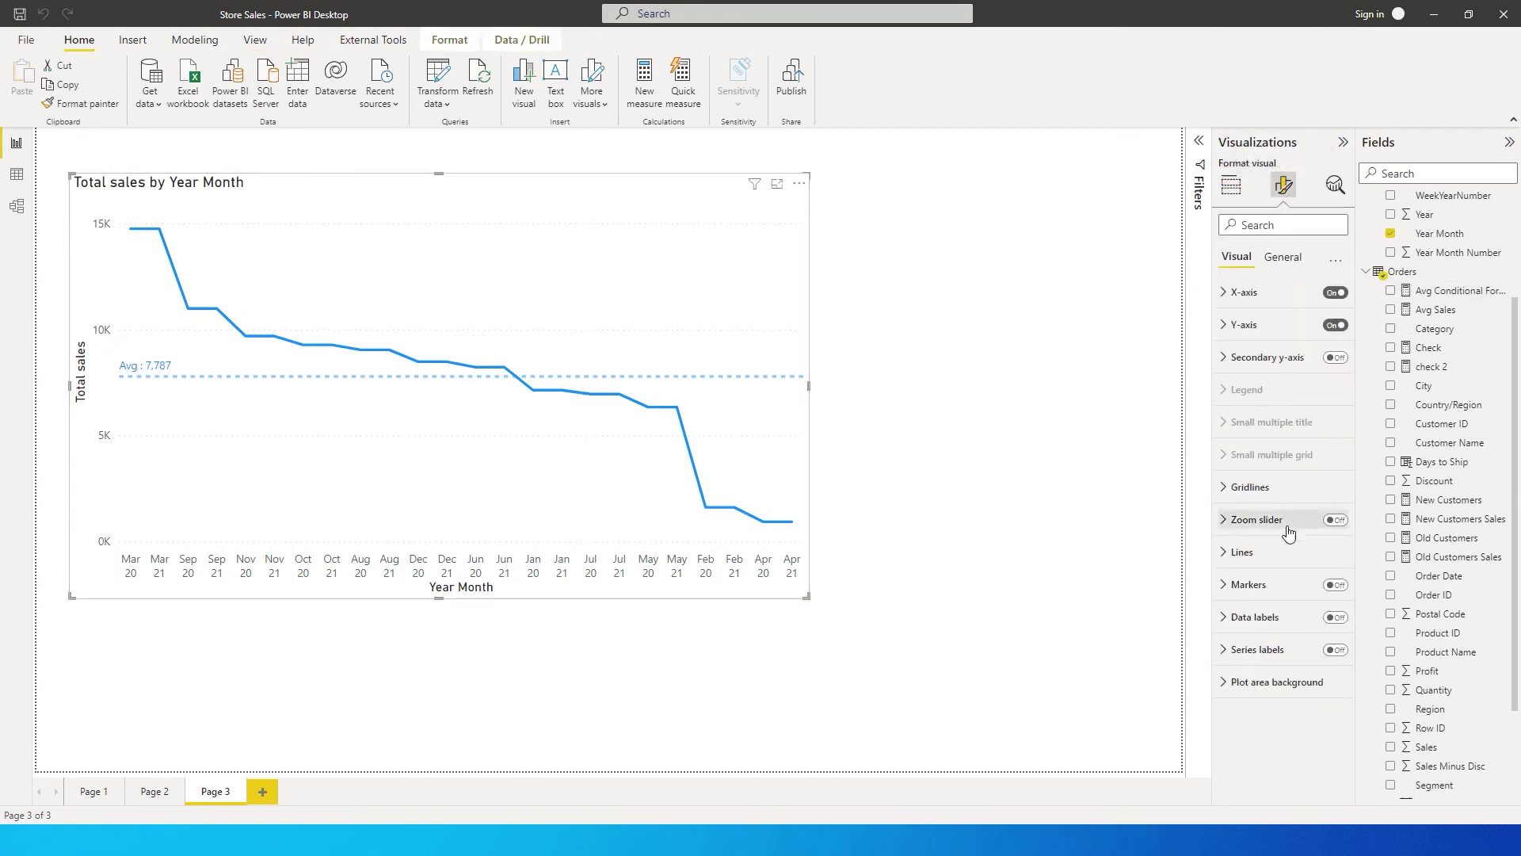
left_click(1238, 553)
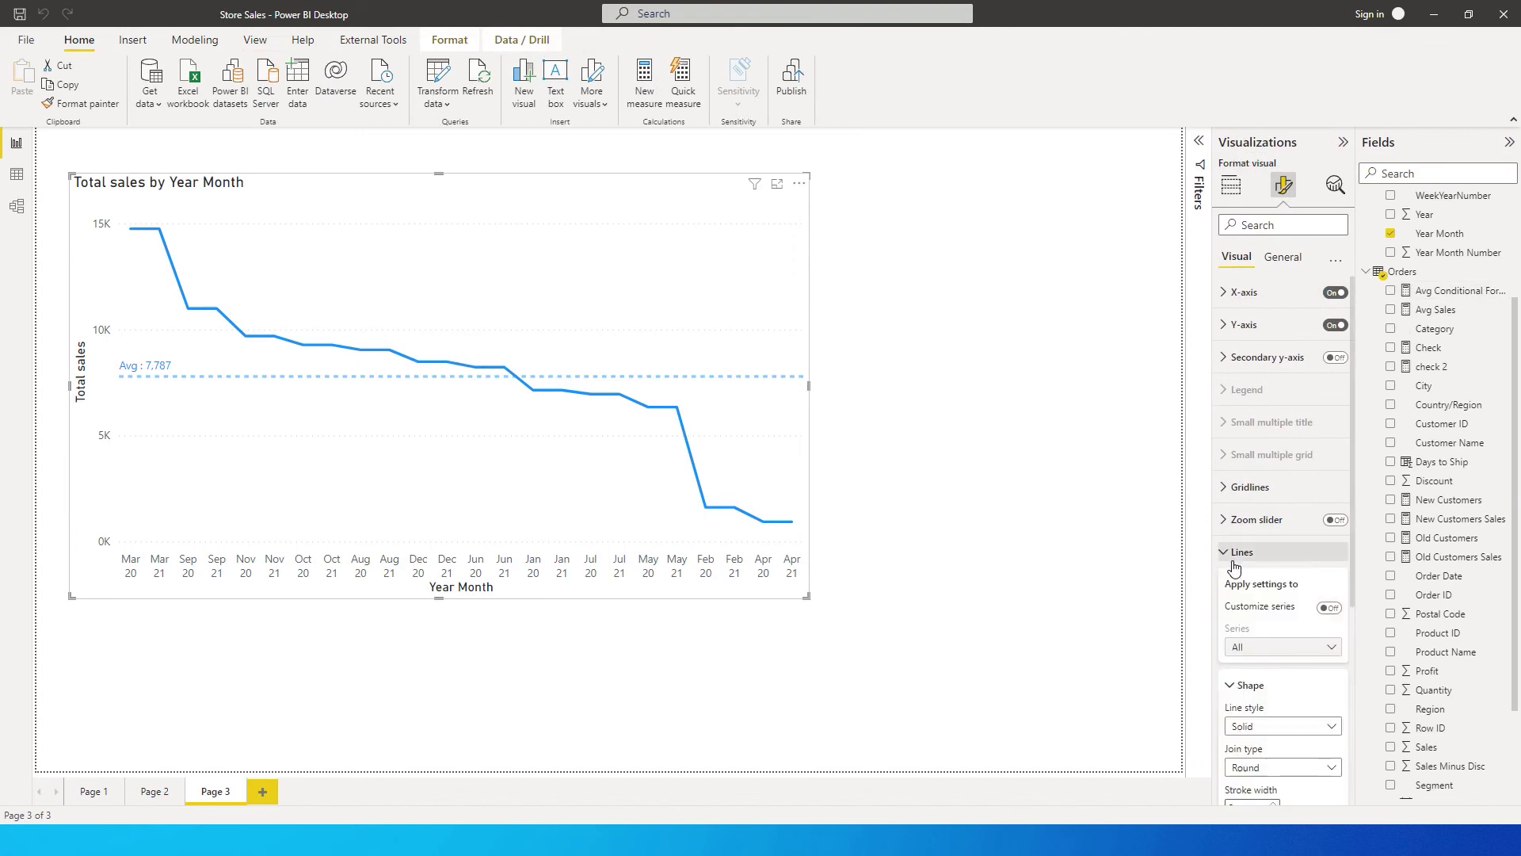
scroll(1233, 567, "down", 4)
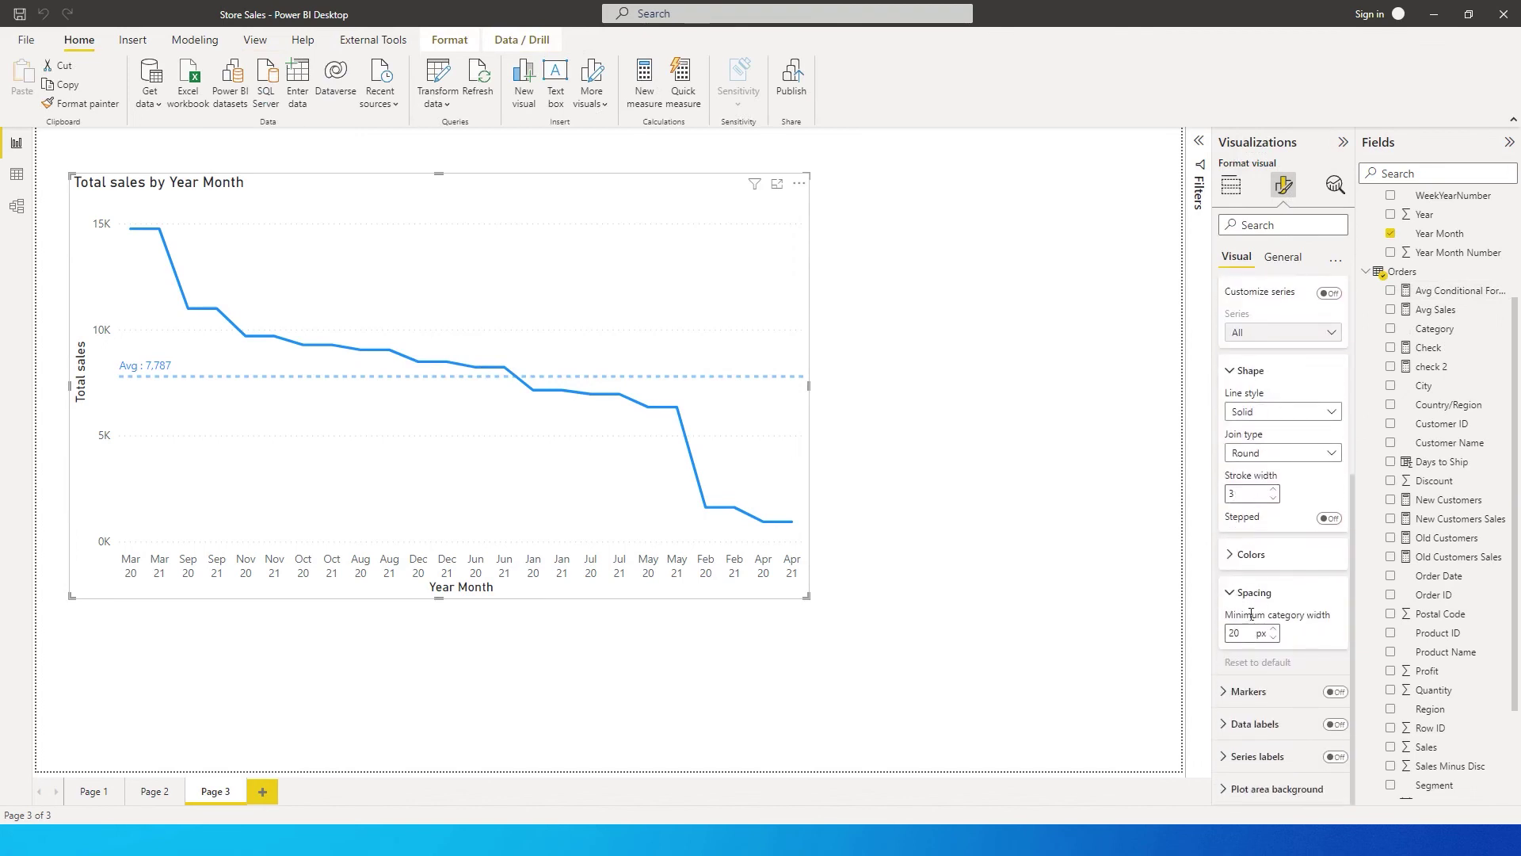
left_click(1238, 554)
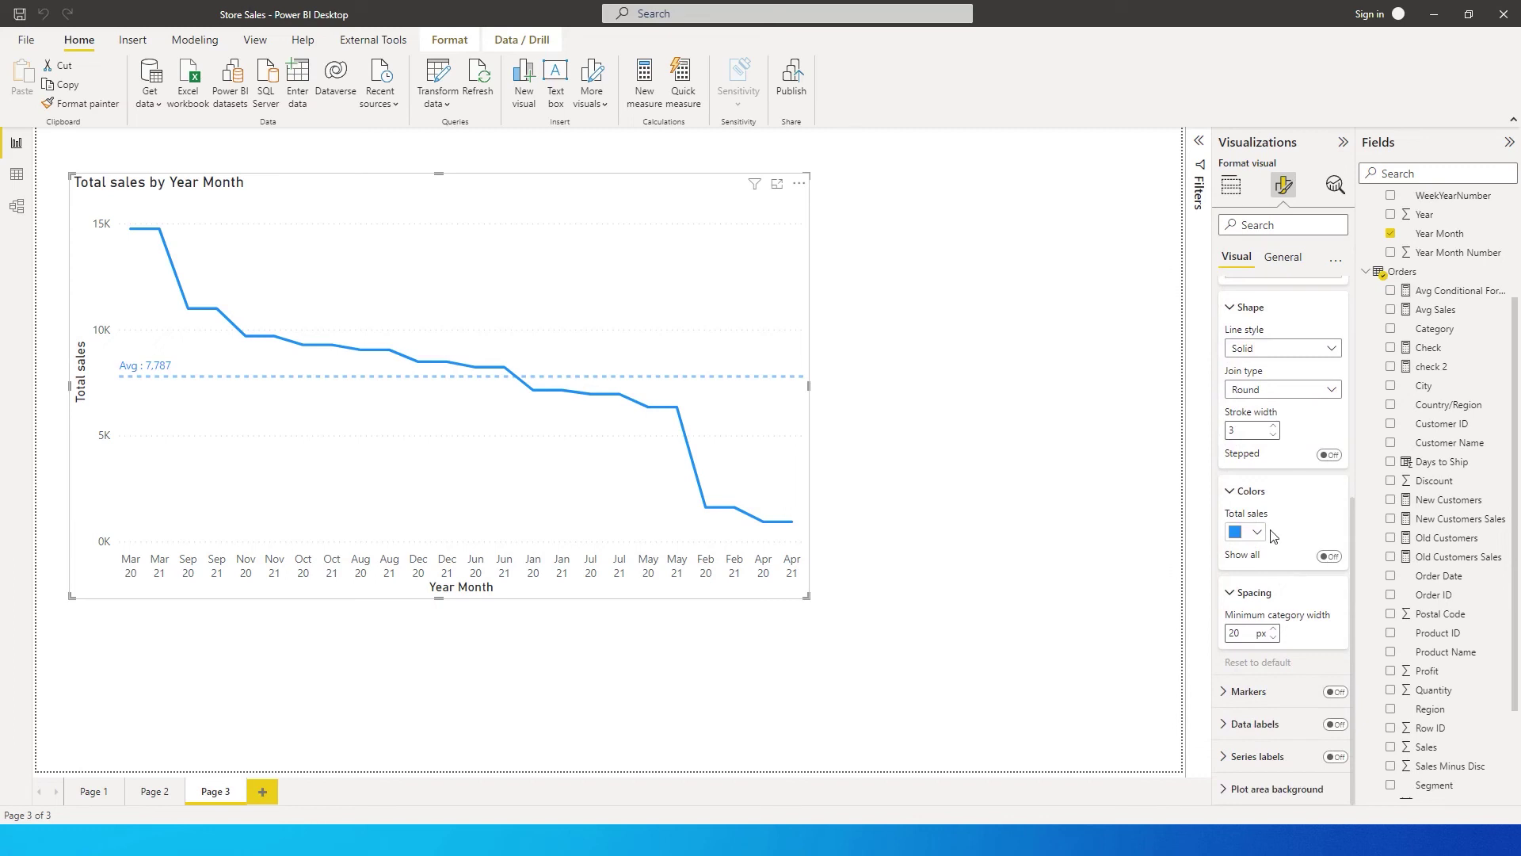
left_click(1259, 533)
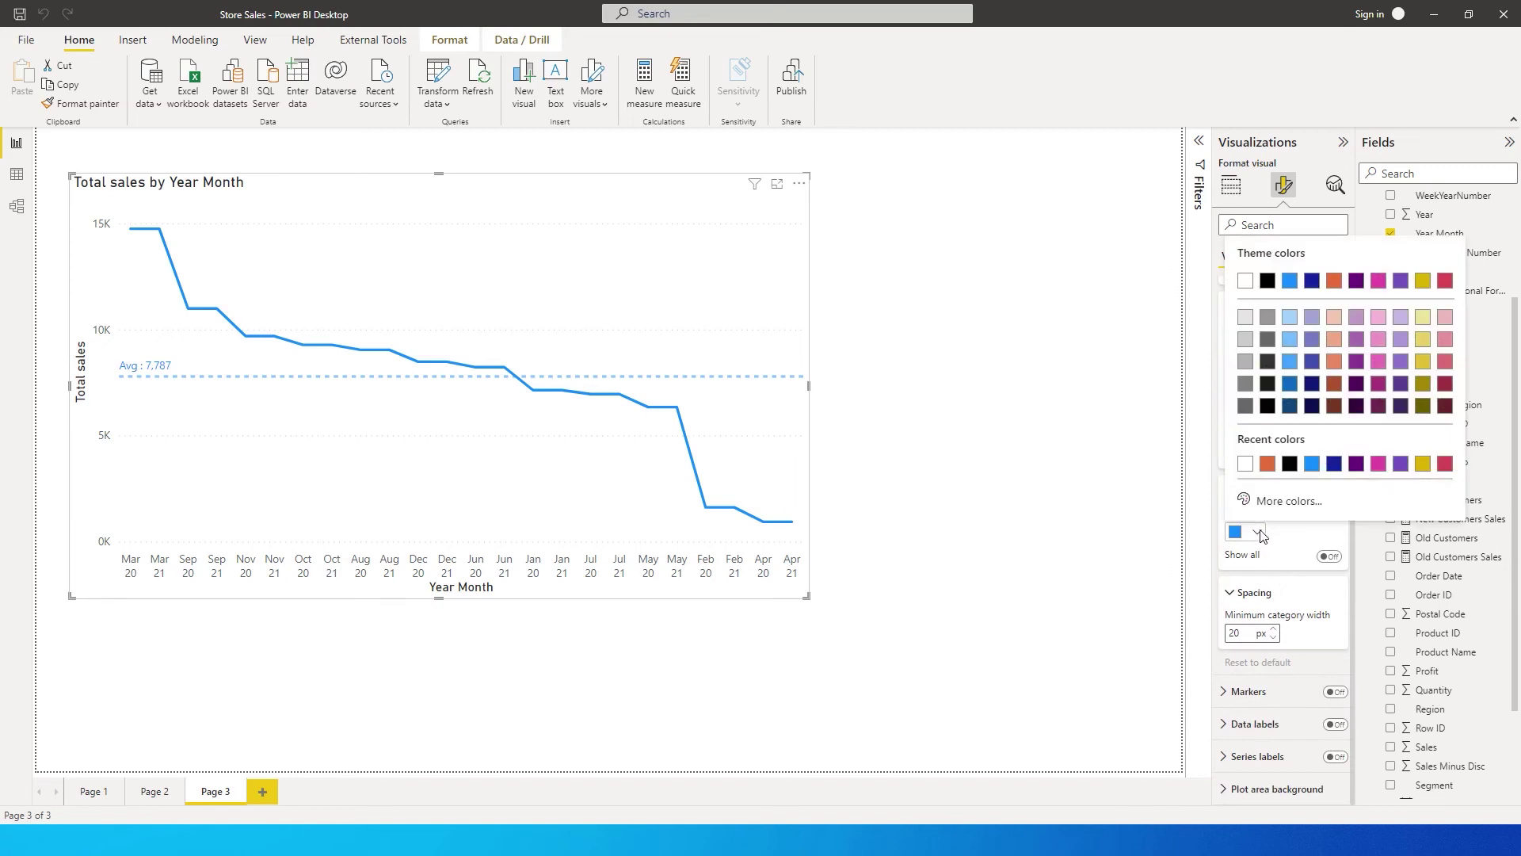
left_click(1268, 464)
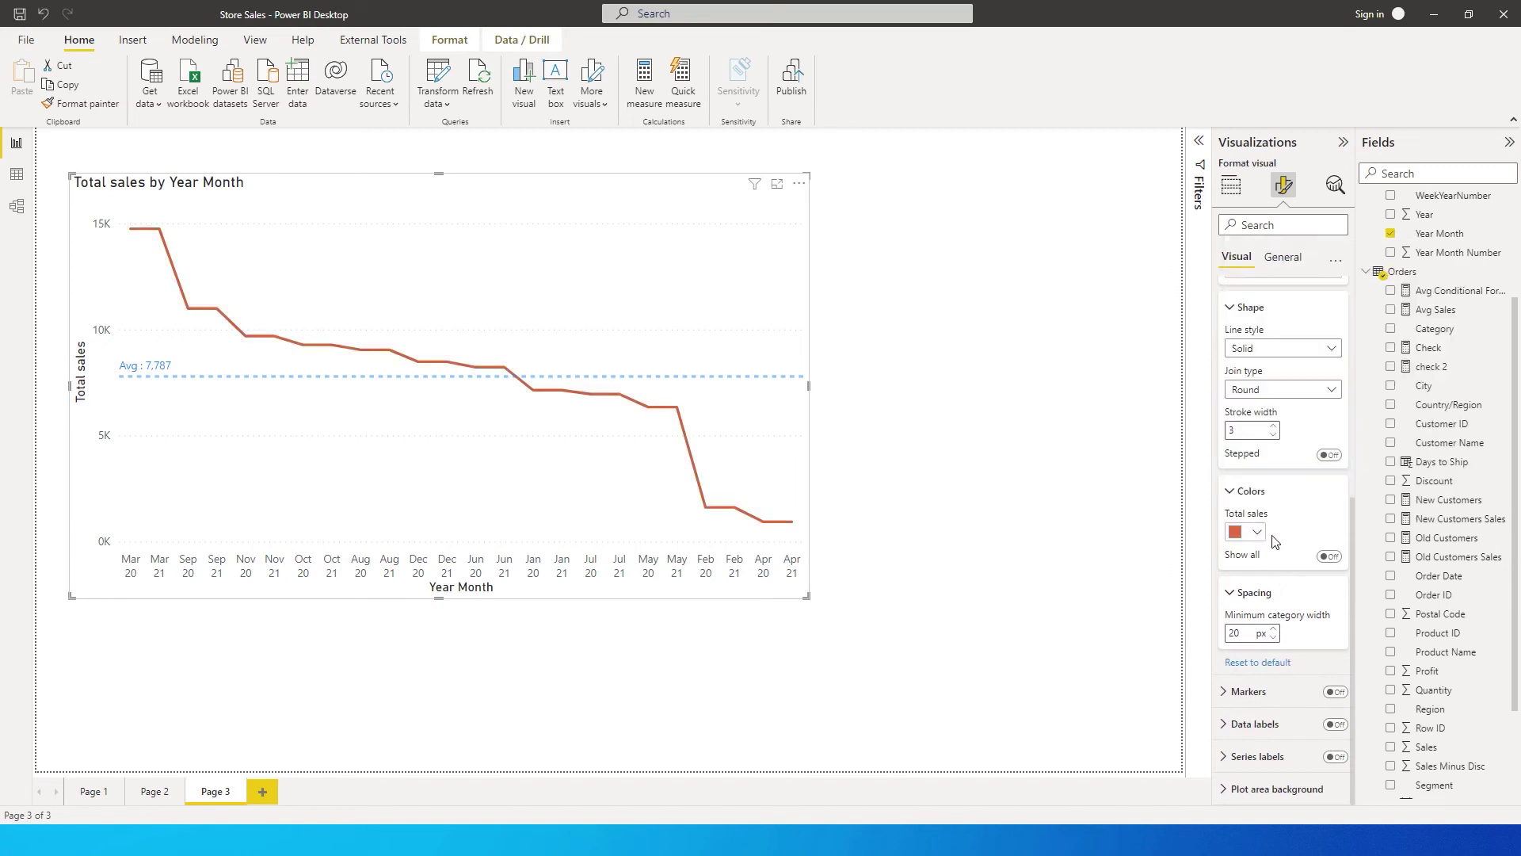
left_click(1260, 533)
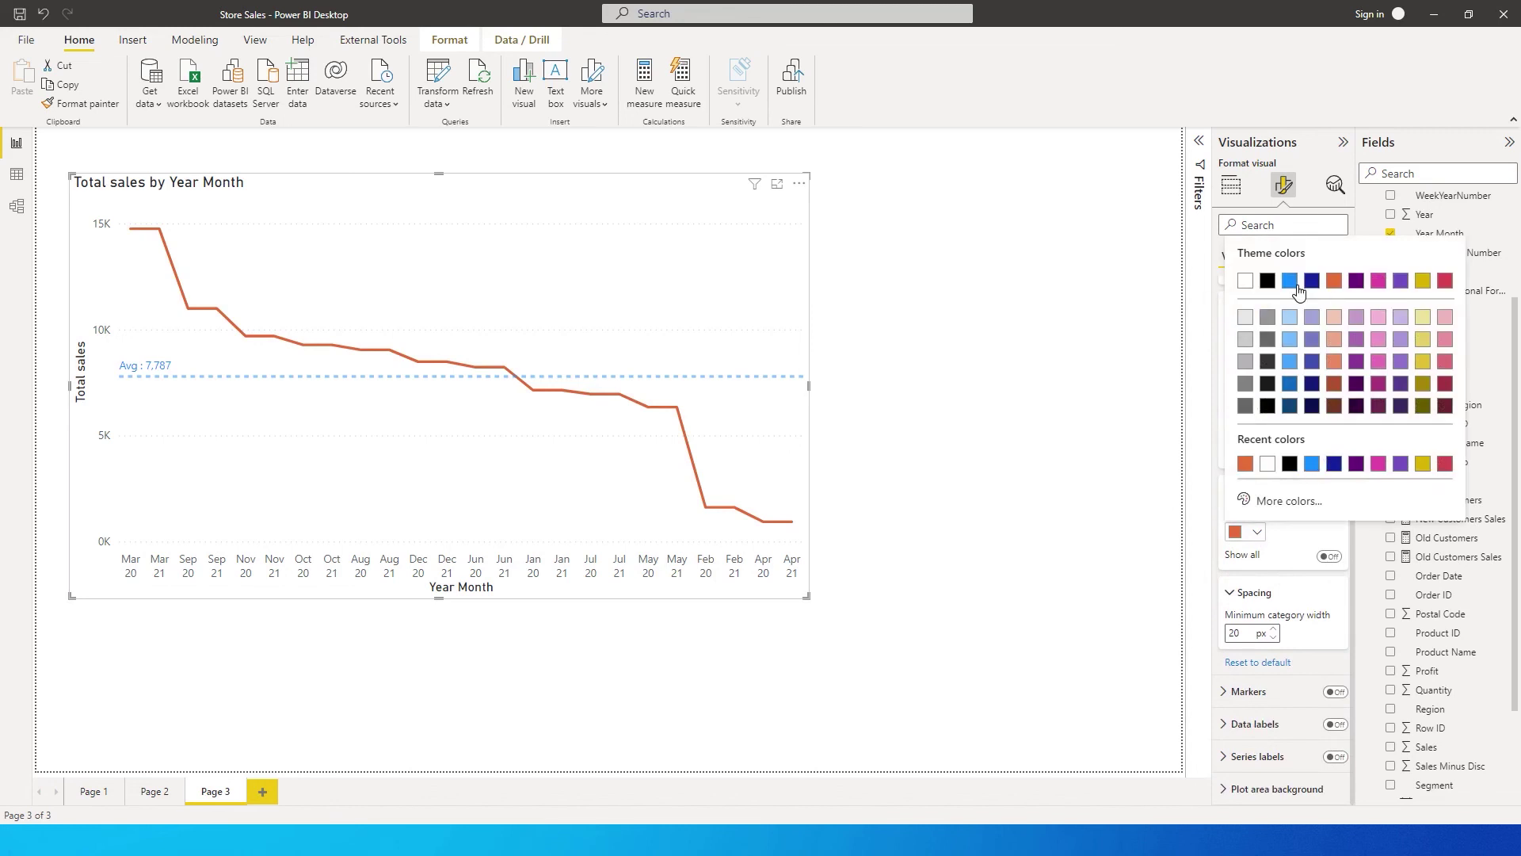
left_click(1290, 281)
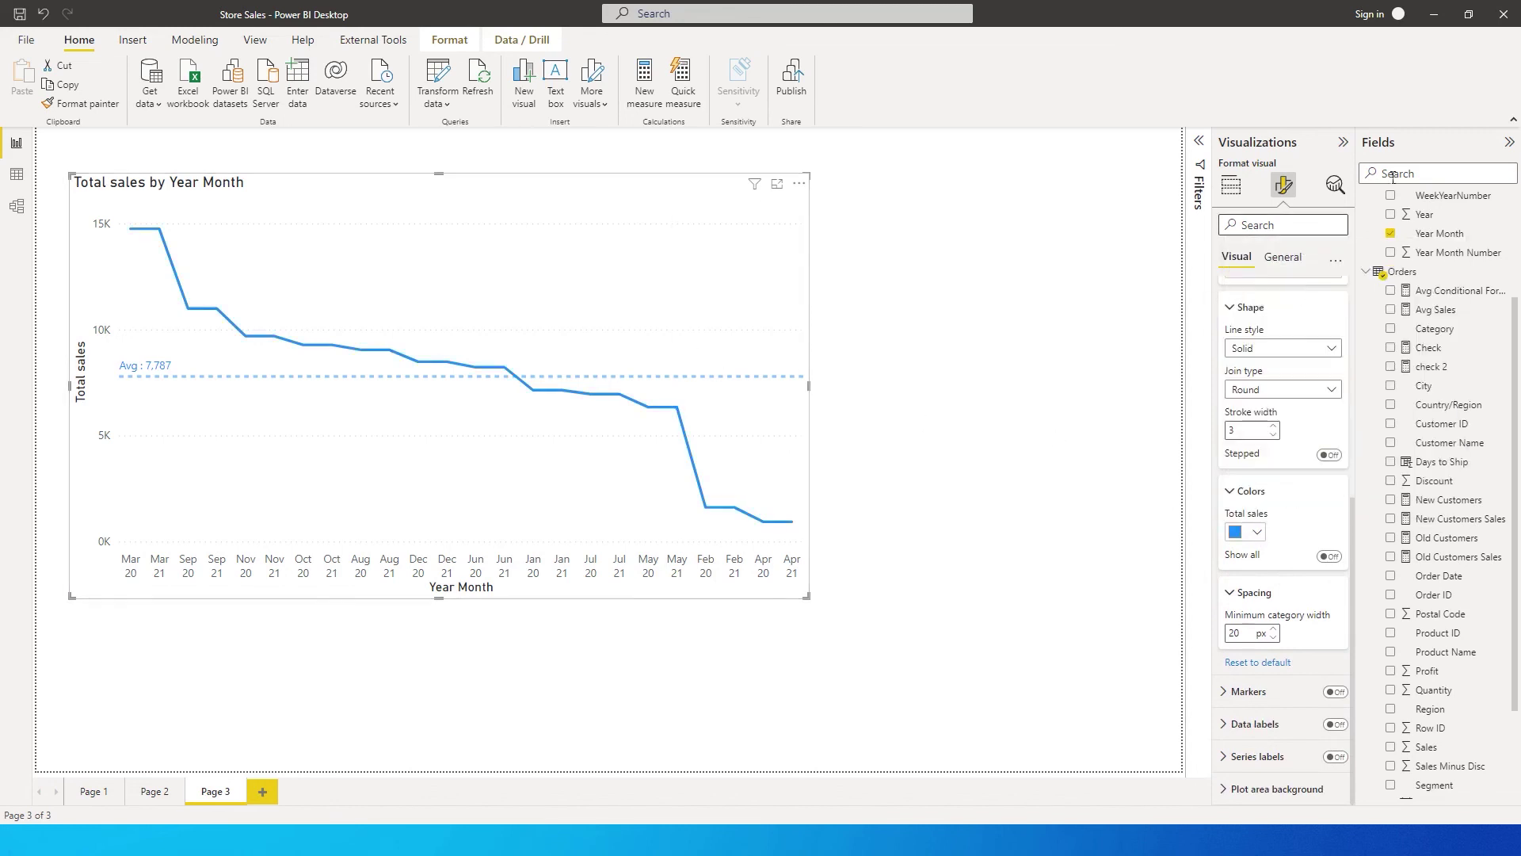
left_click(1231, 185)
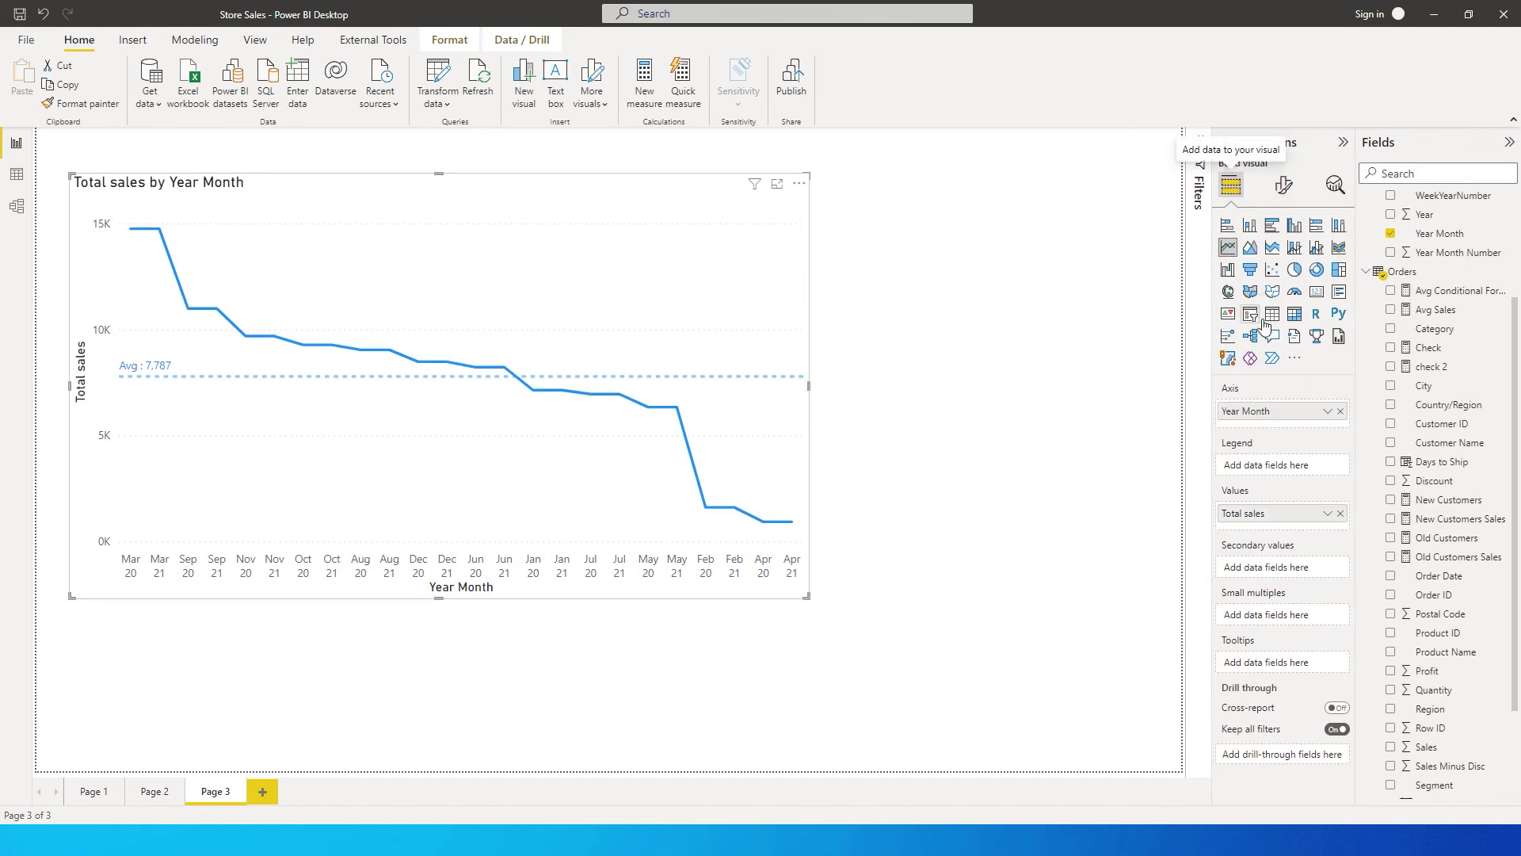
- Switch to a clustered column chart with column colour driven by a field value
left_click(1307, 238)
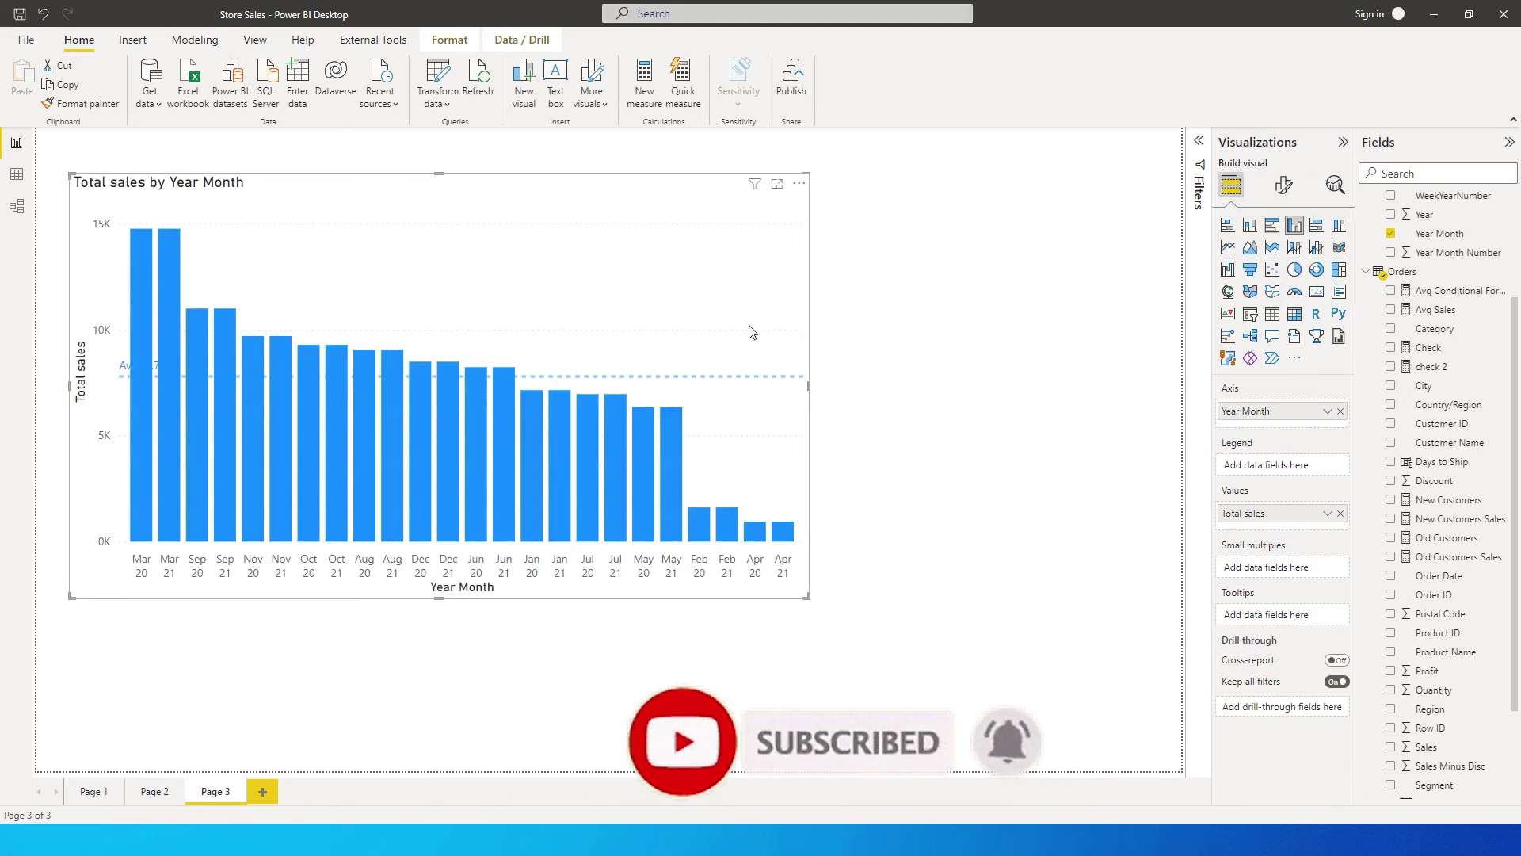
left_click(1284, 184)
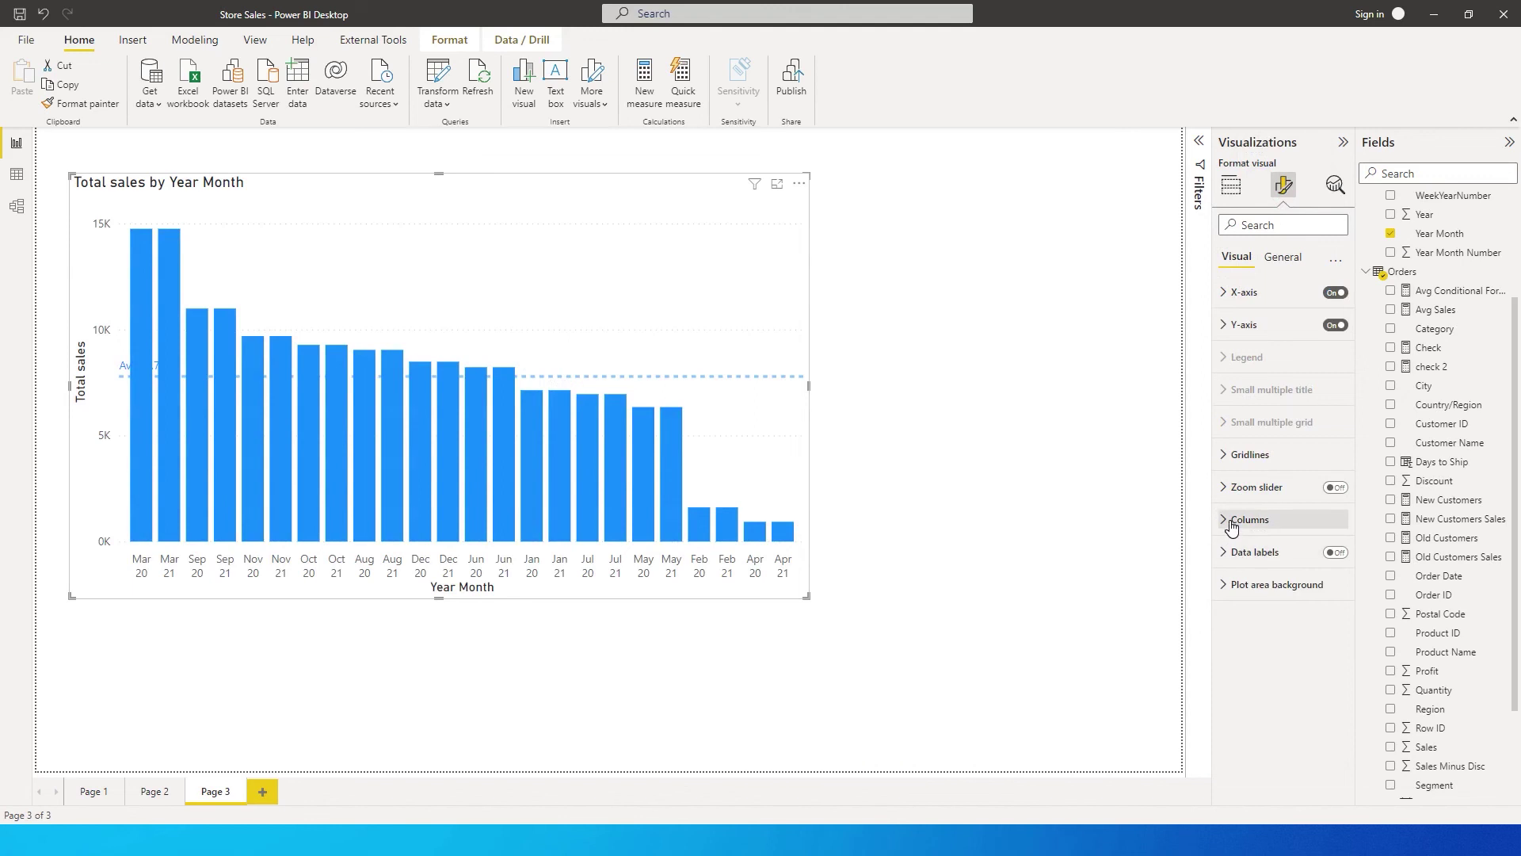
left_click(1232, 527)
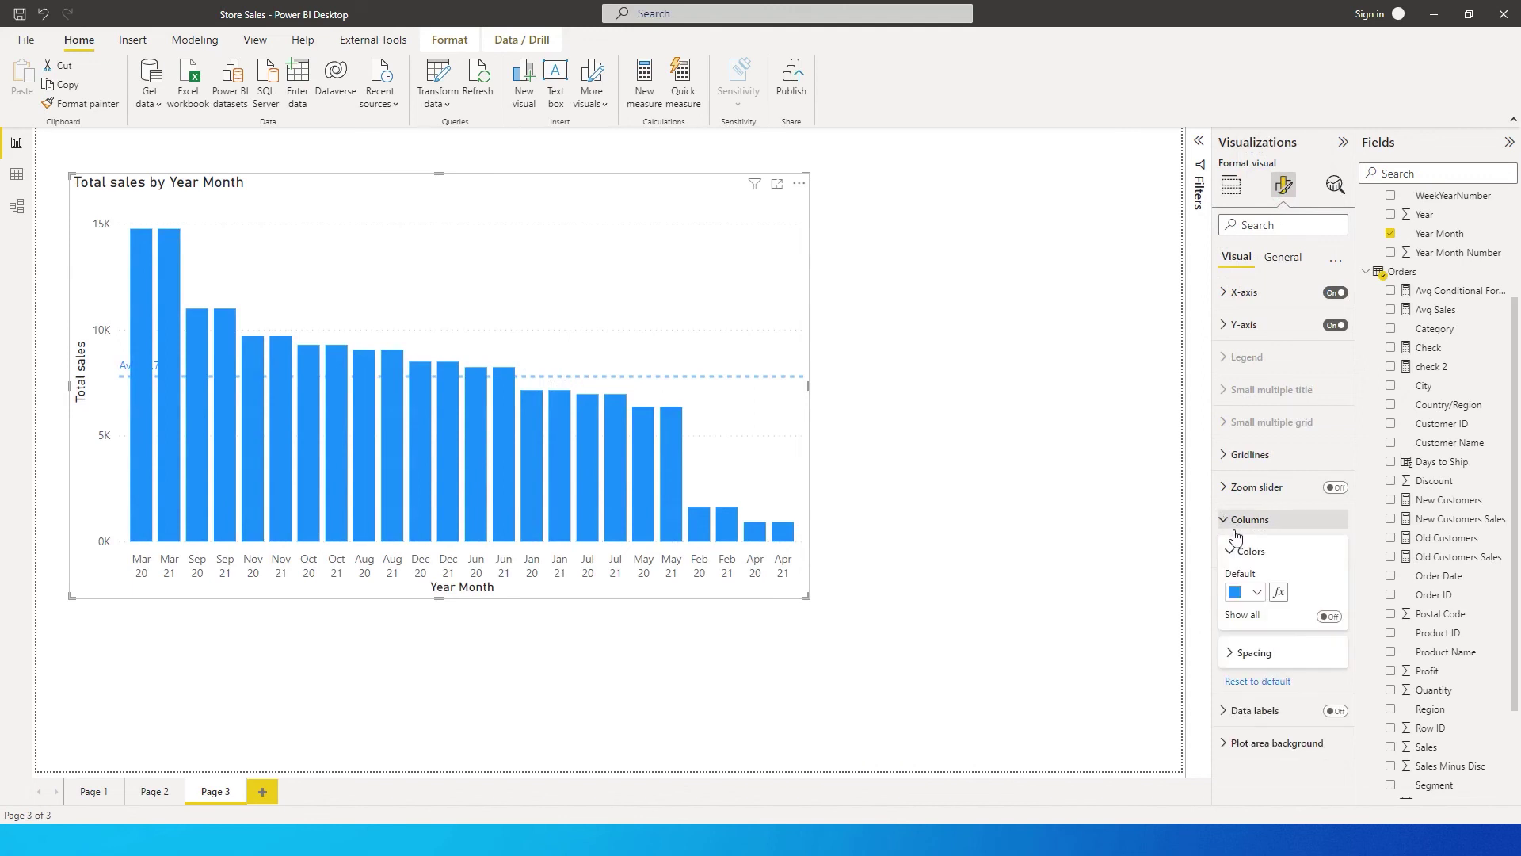
left_click(1280, 594)
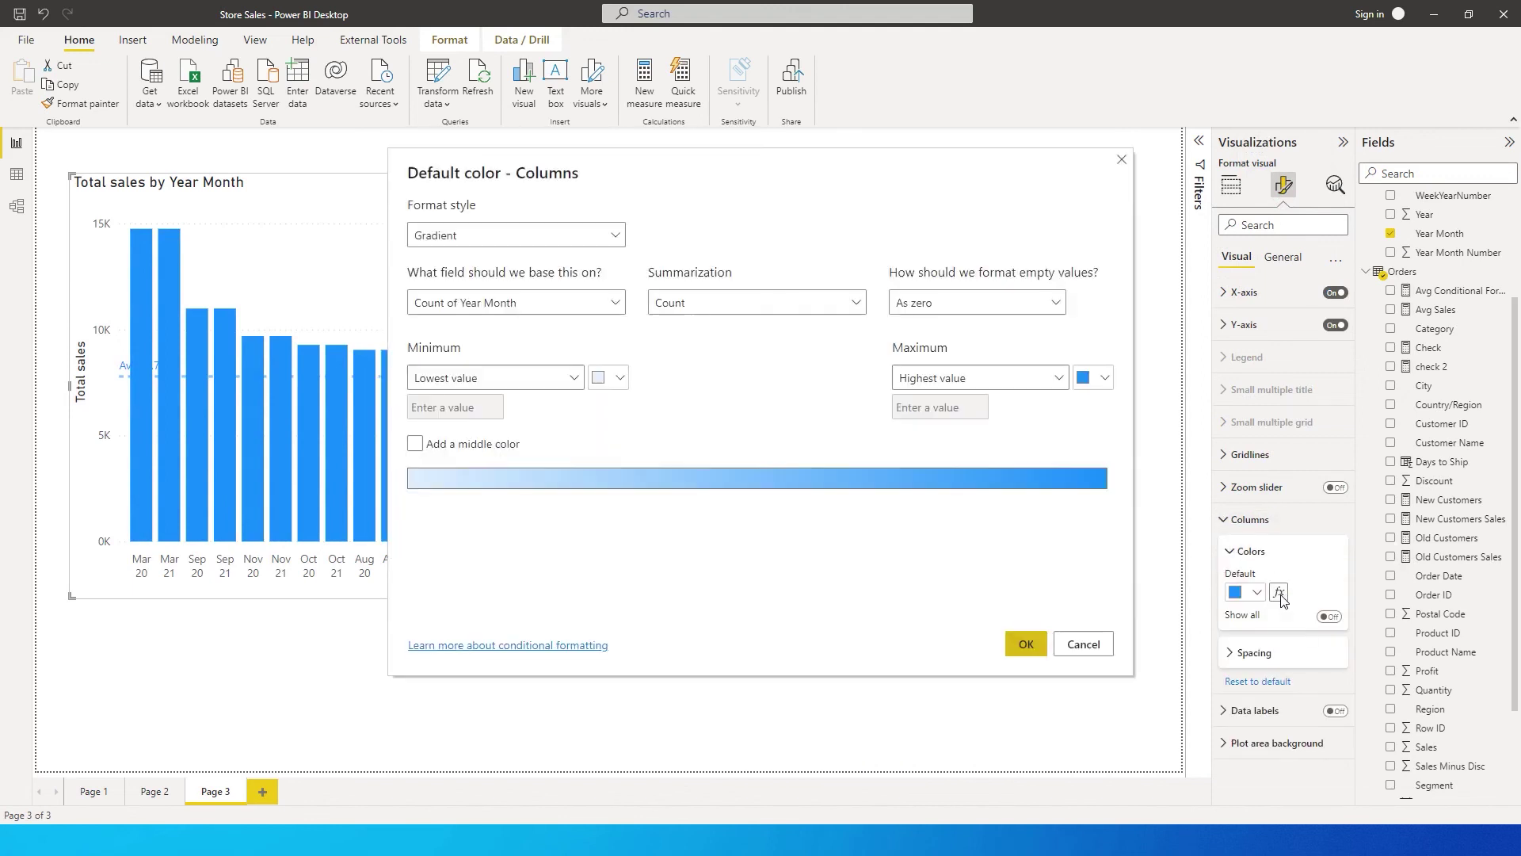
left_click(591, 244)
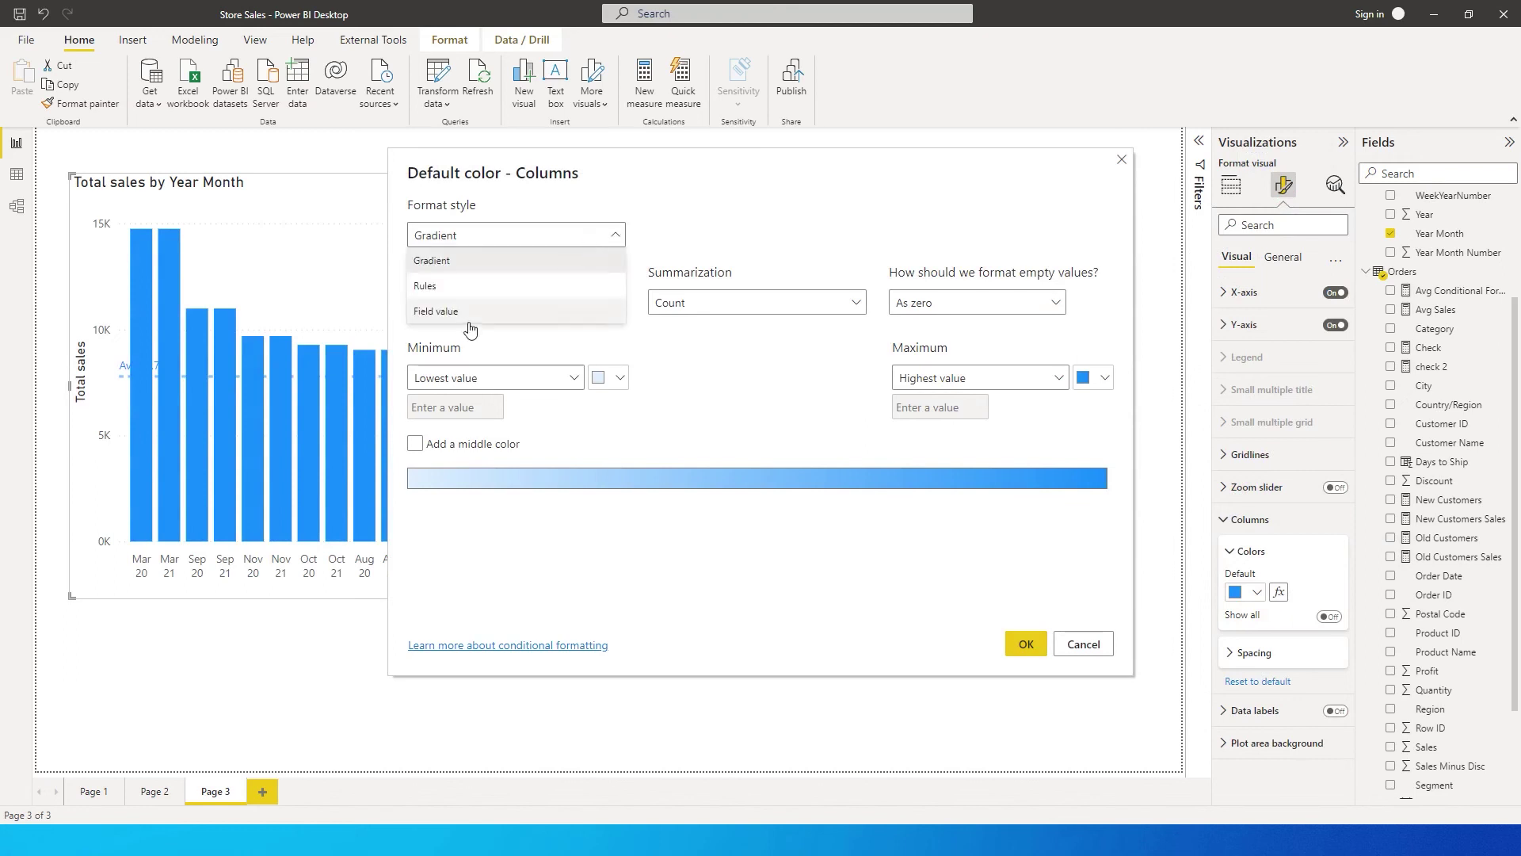
left_click(586, 305)
- Colour the columns by the Avg Conditional Format measure: green above average, red below
left_click(531, 312)
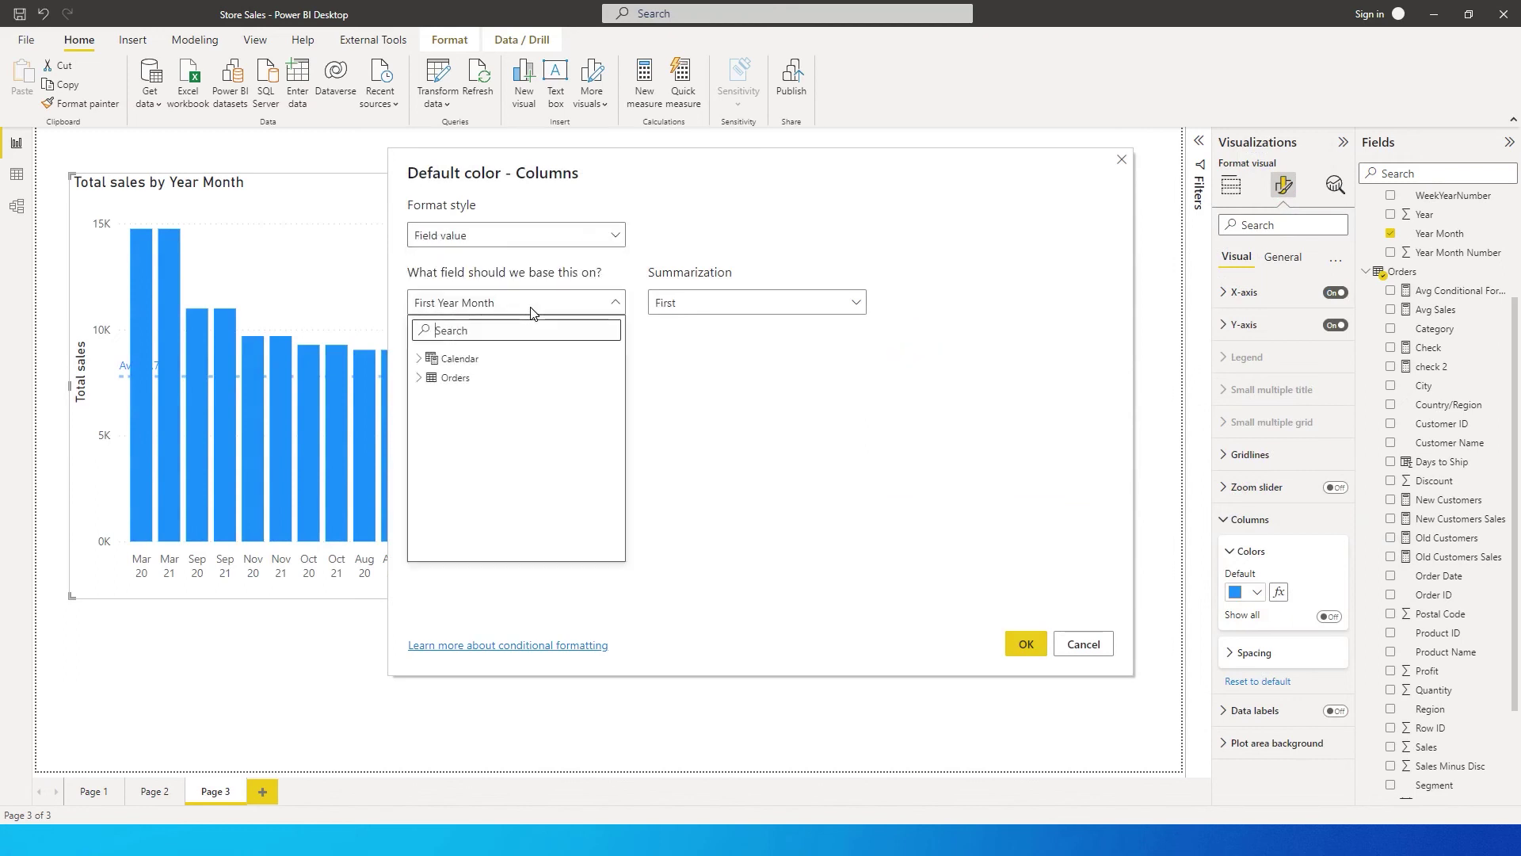
left_click(420, 378)
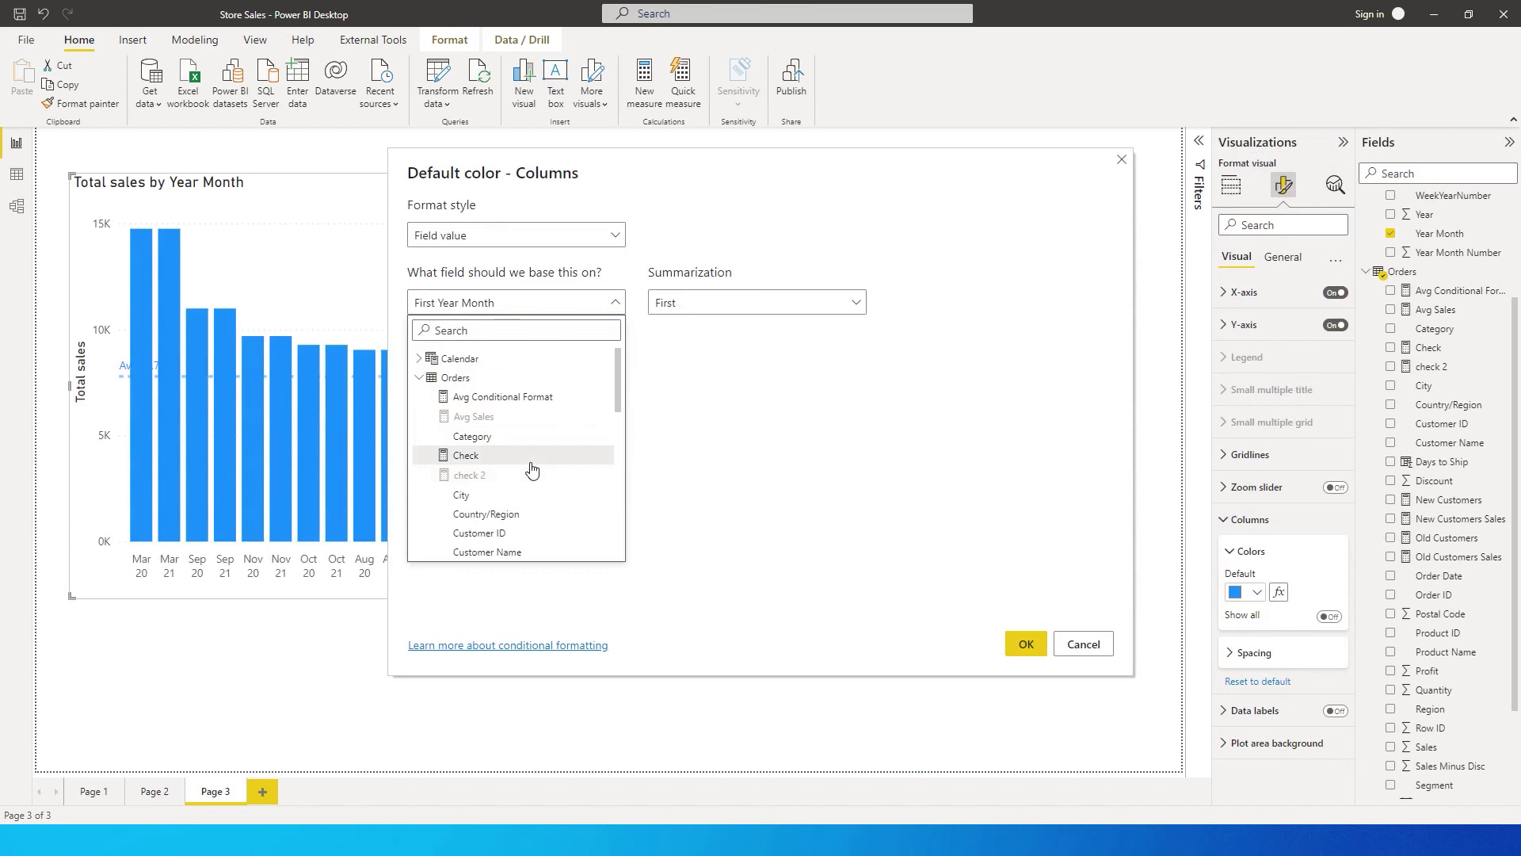
scroll(531, 471, "down", 5)
scroll(531, 475, "down", 4)
scroll(547, 499, "up", 2)
scroll(548, 501, "up", 7)
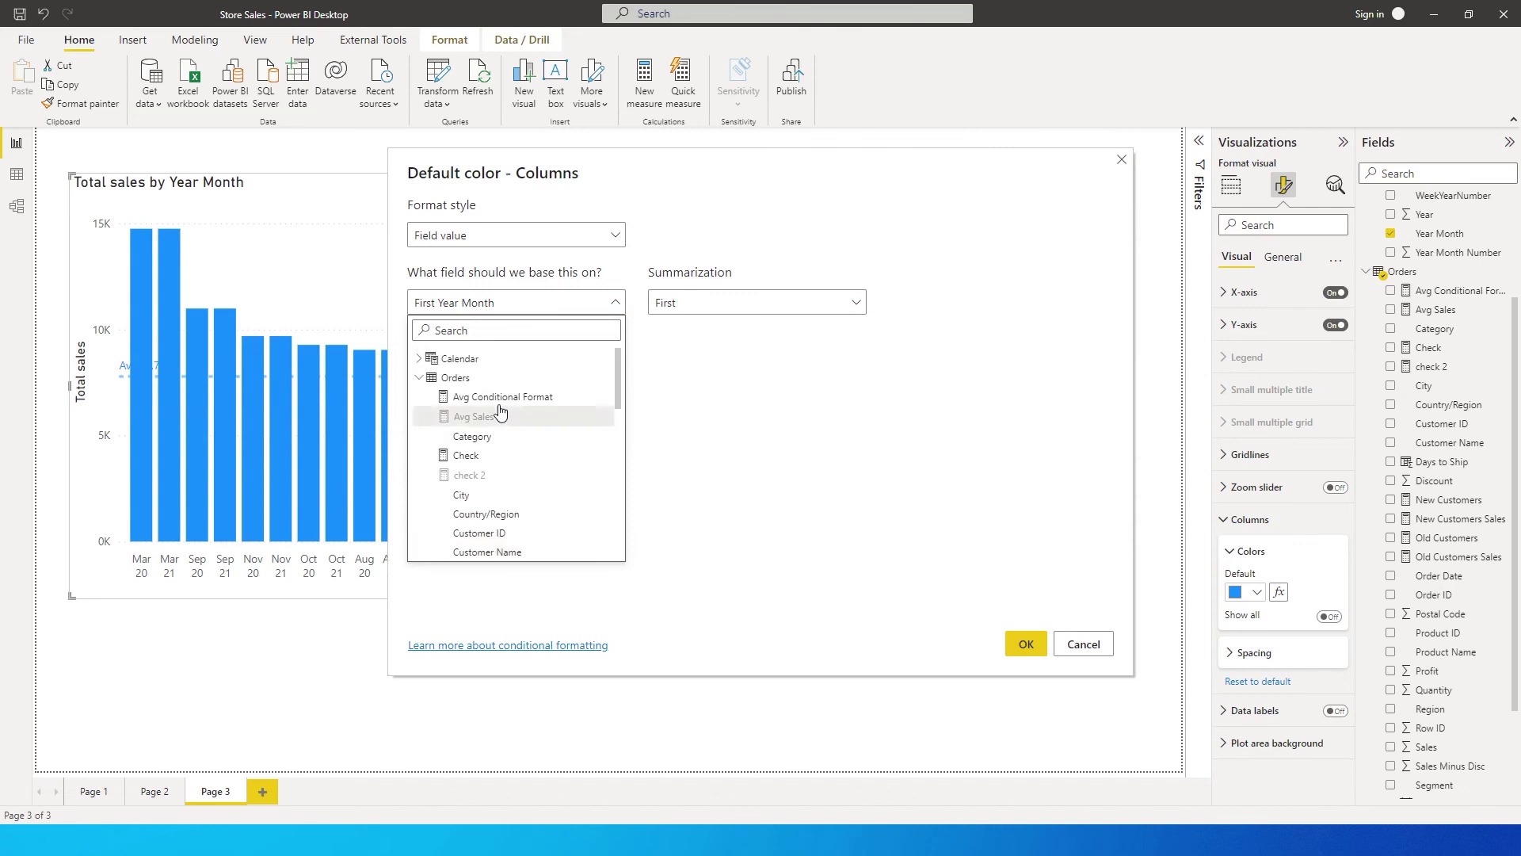
left_click(488, 397)
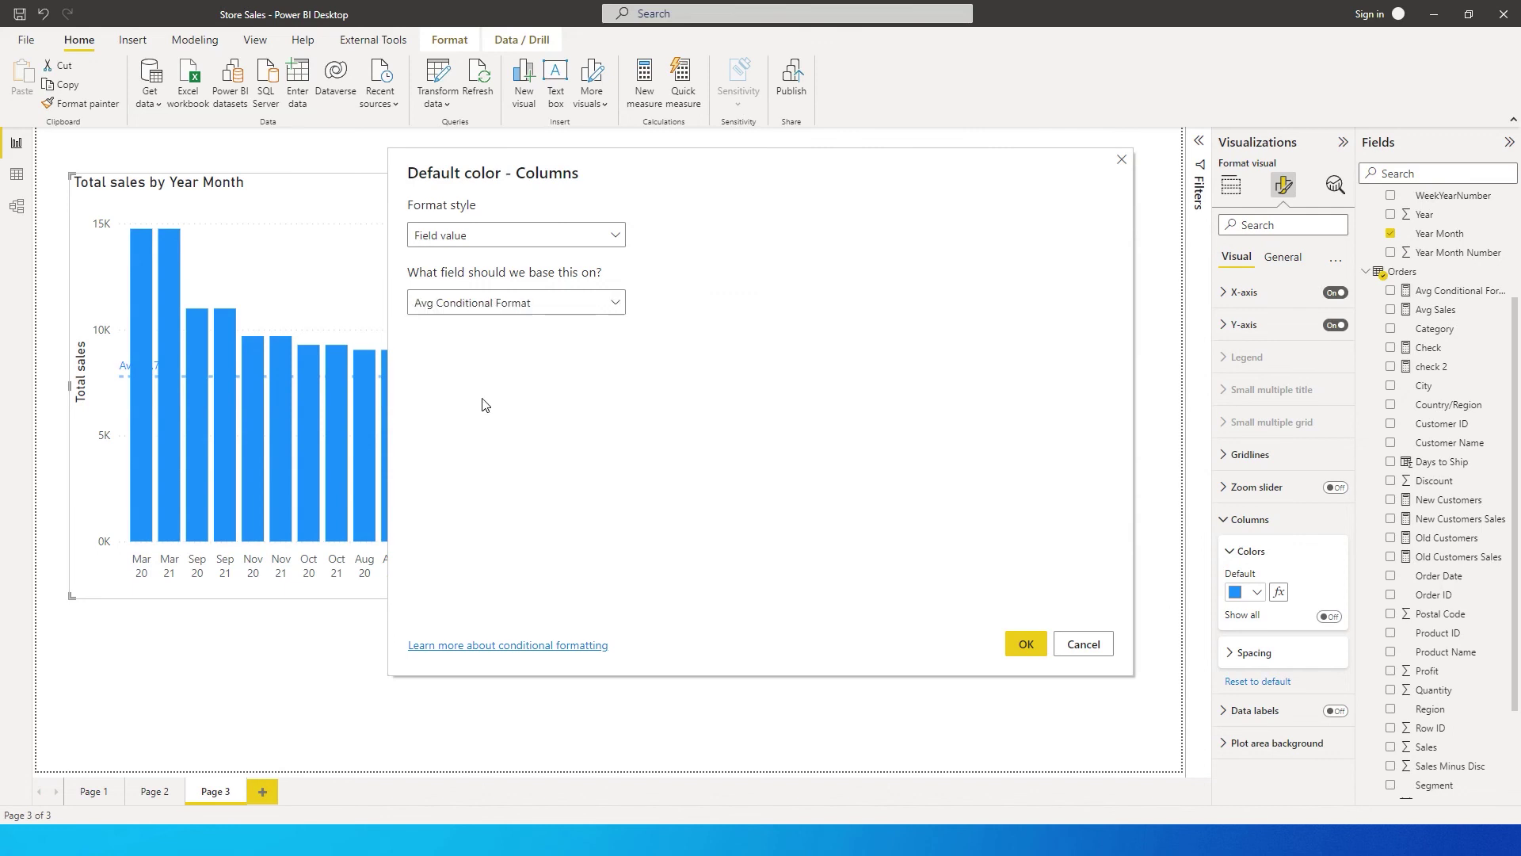
left_click(1025, 644)
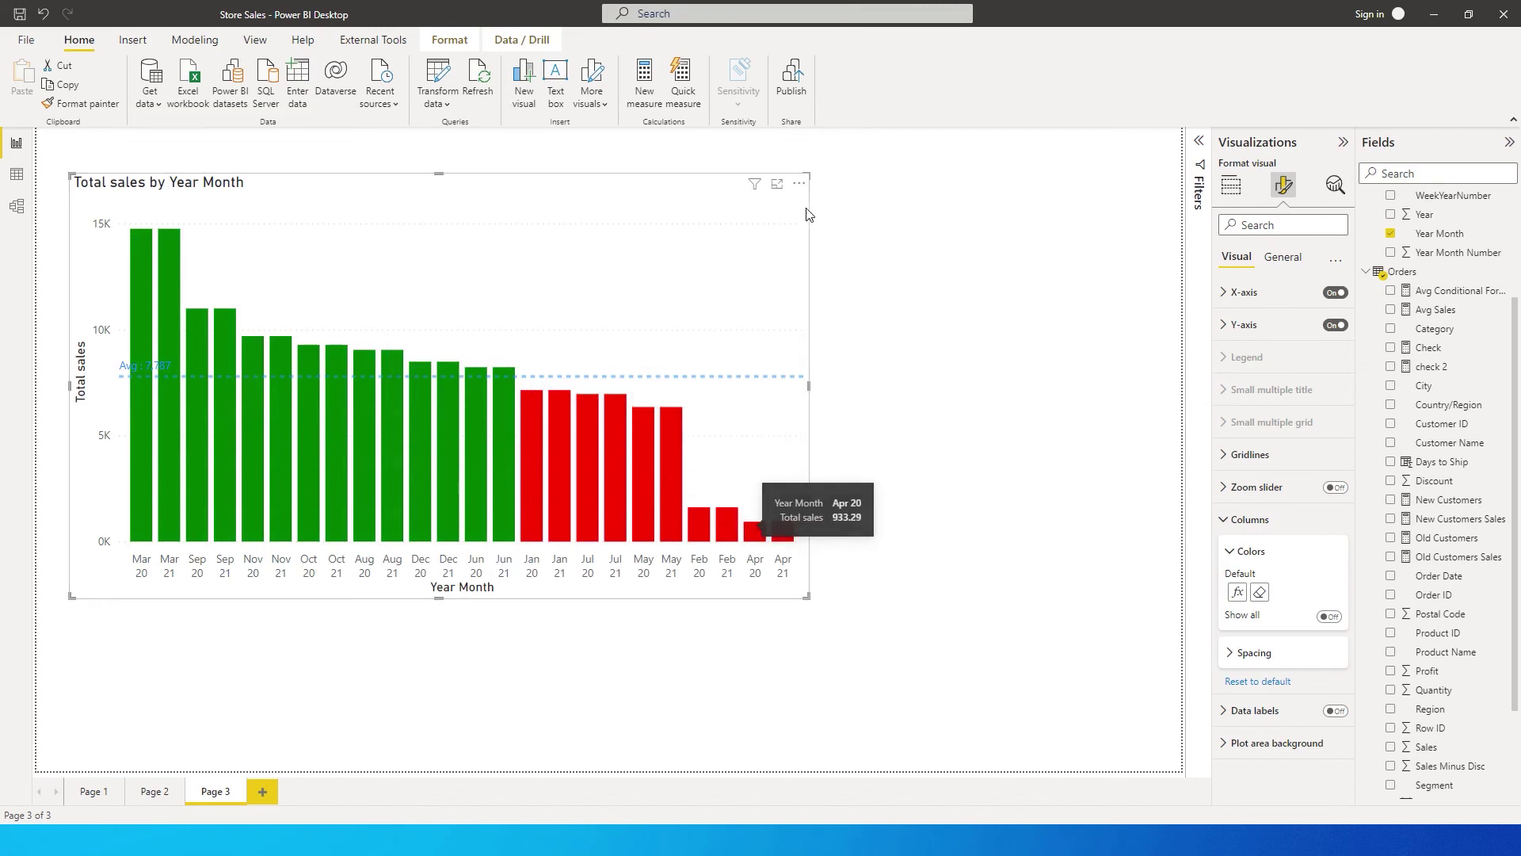
left_click(800, 184)
- Sort the axis by Year Month and return to a line chart with green/red markers
mouse_move(842, 282)
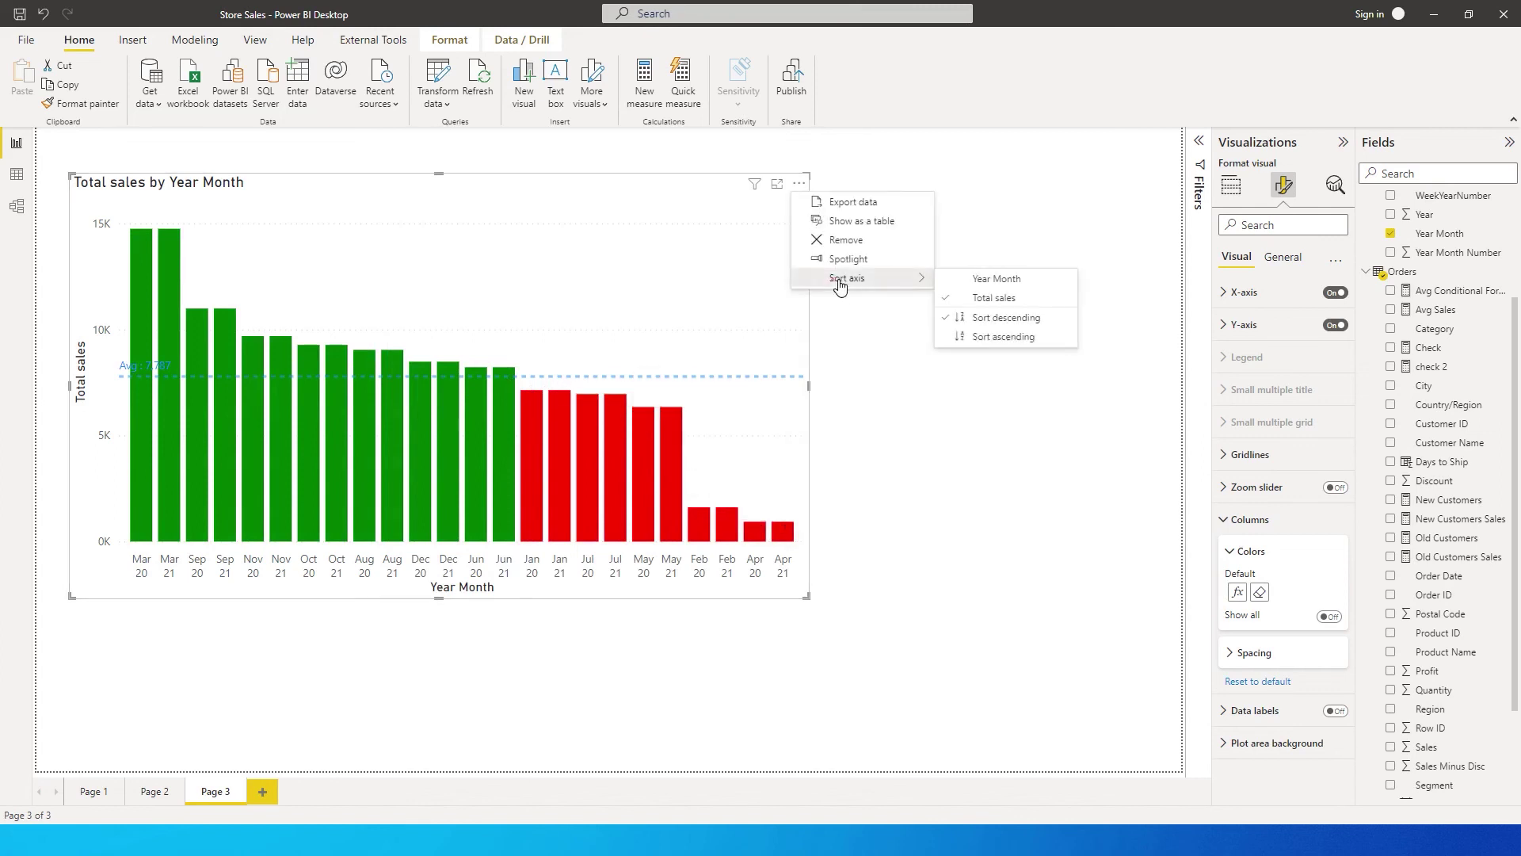
left_click(1027, 287)
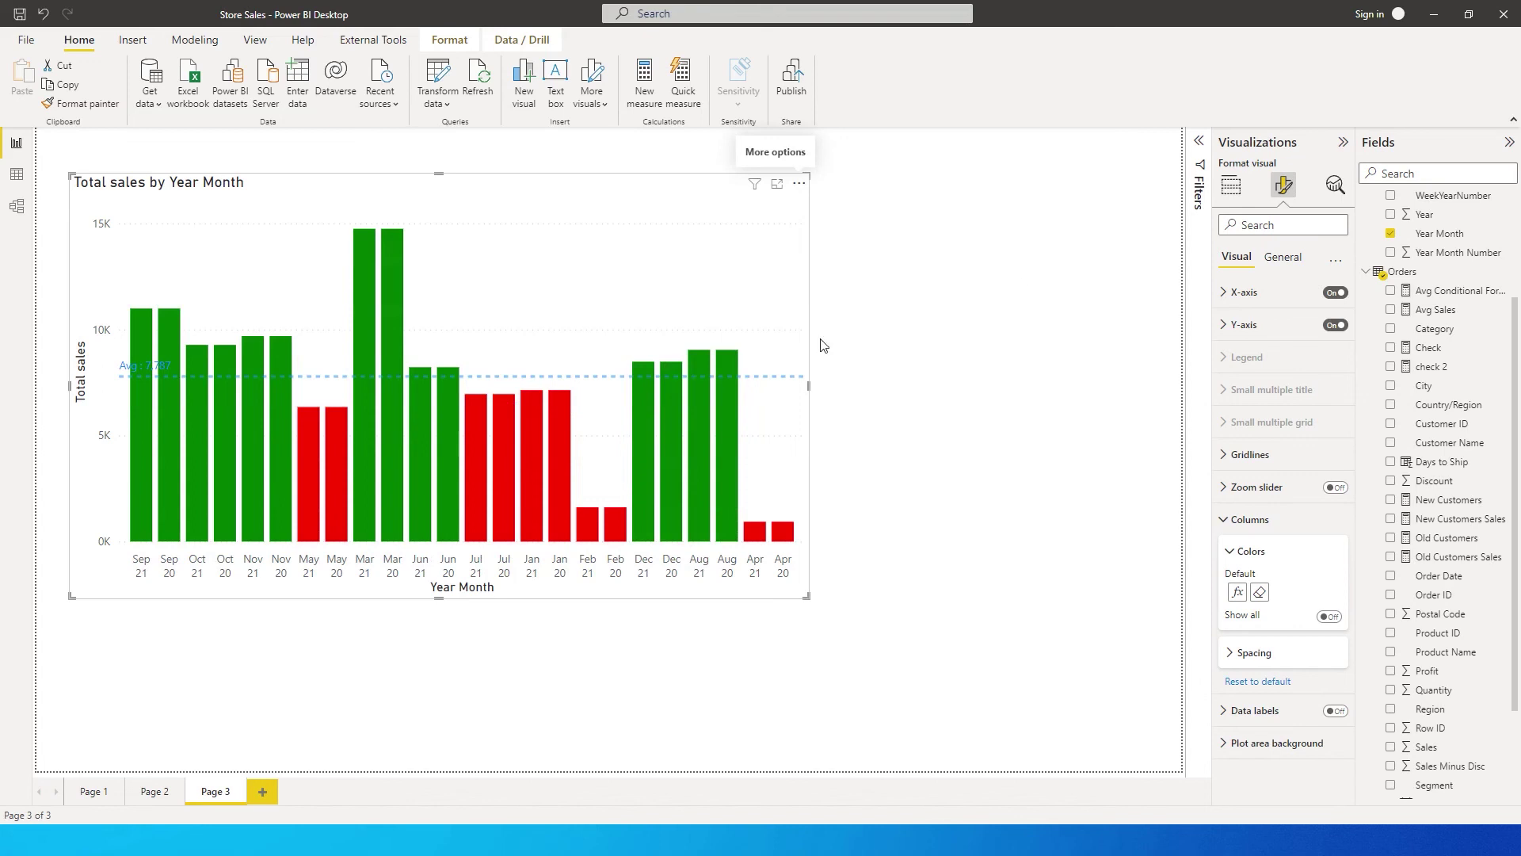
left_click(1239, 187)
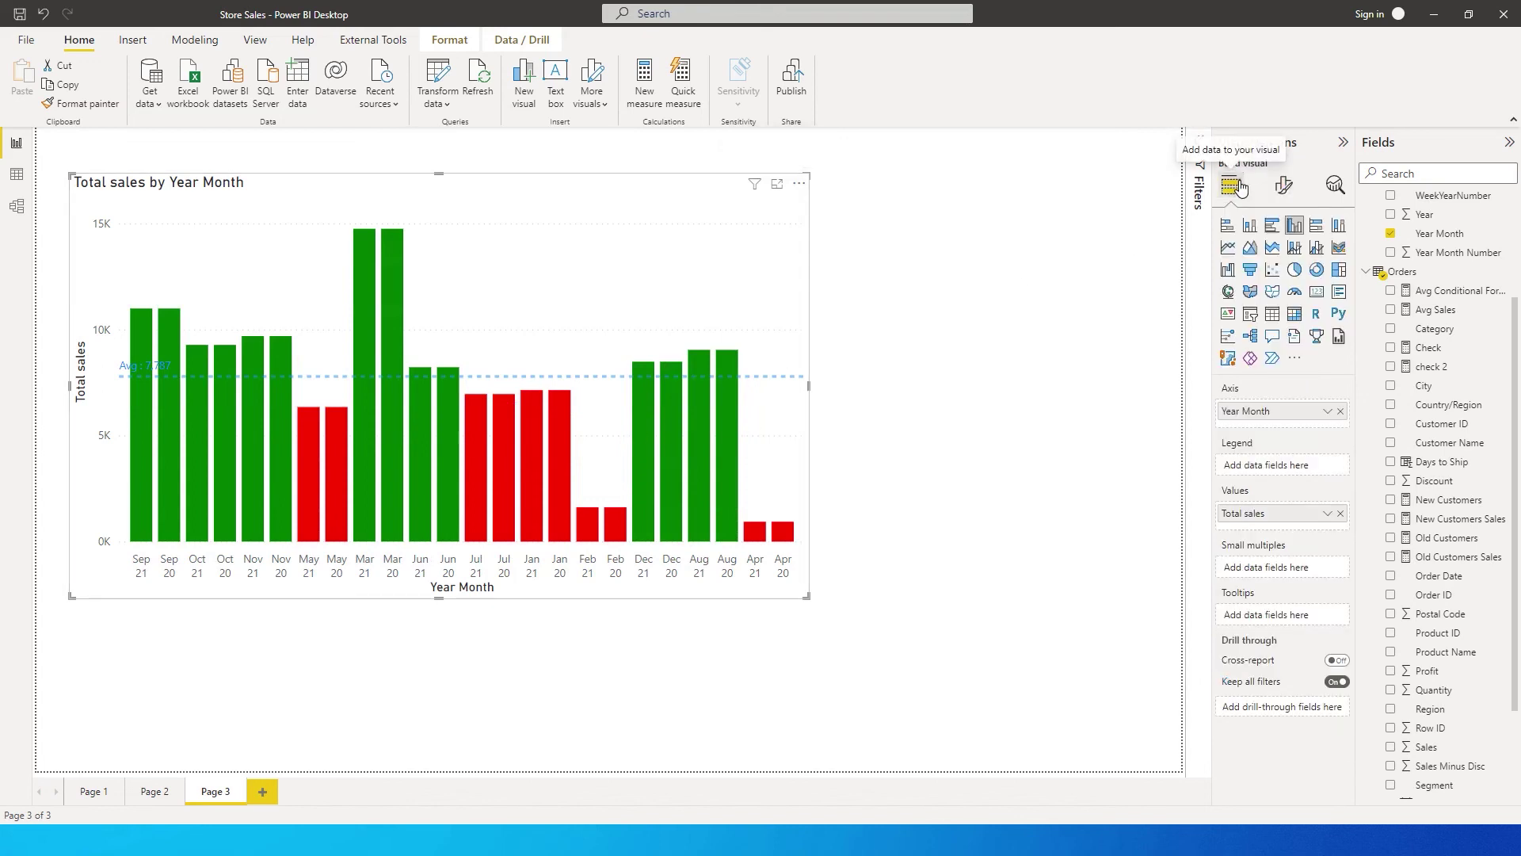
left_click(1229, 248)
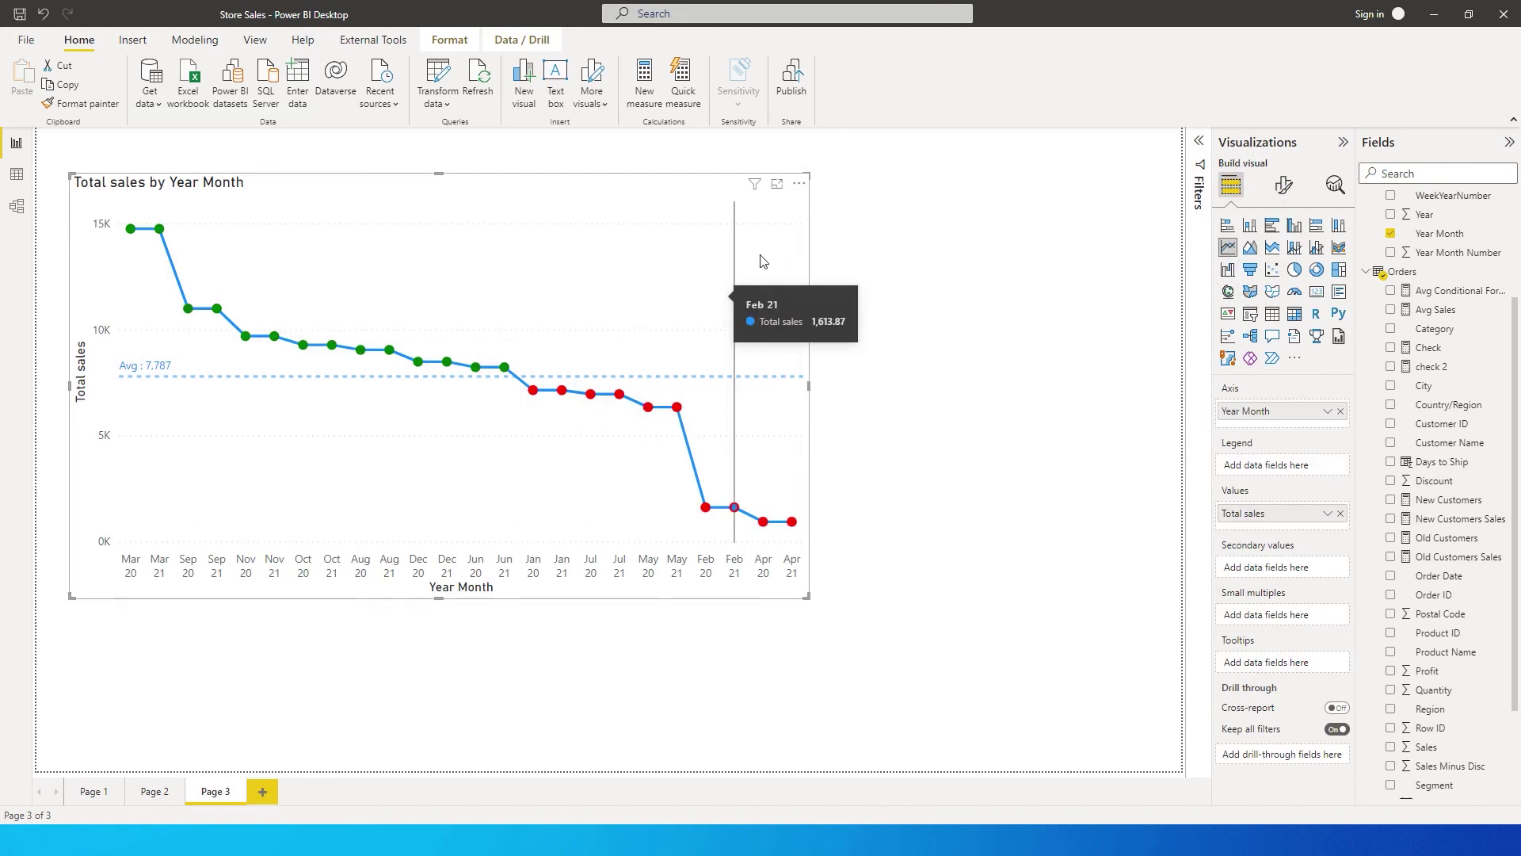
left_click(799, 183)
mouse_move(850, 281)
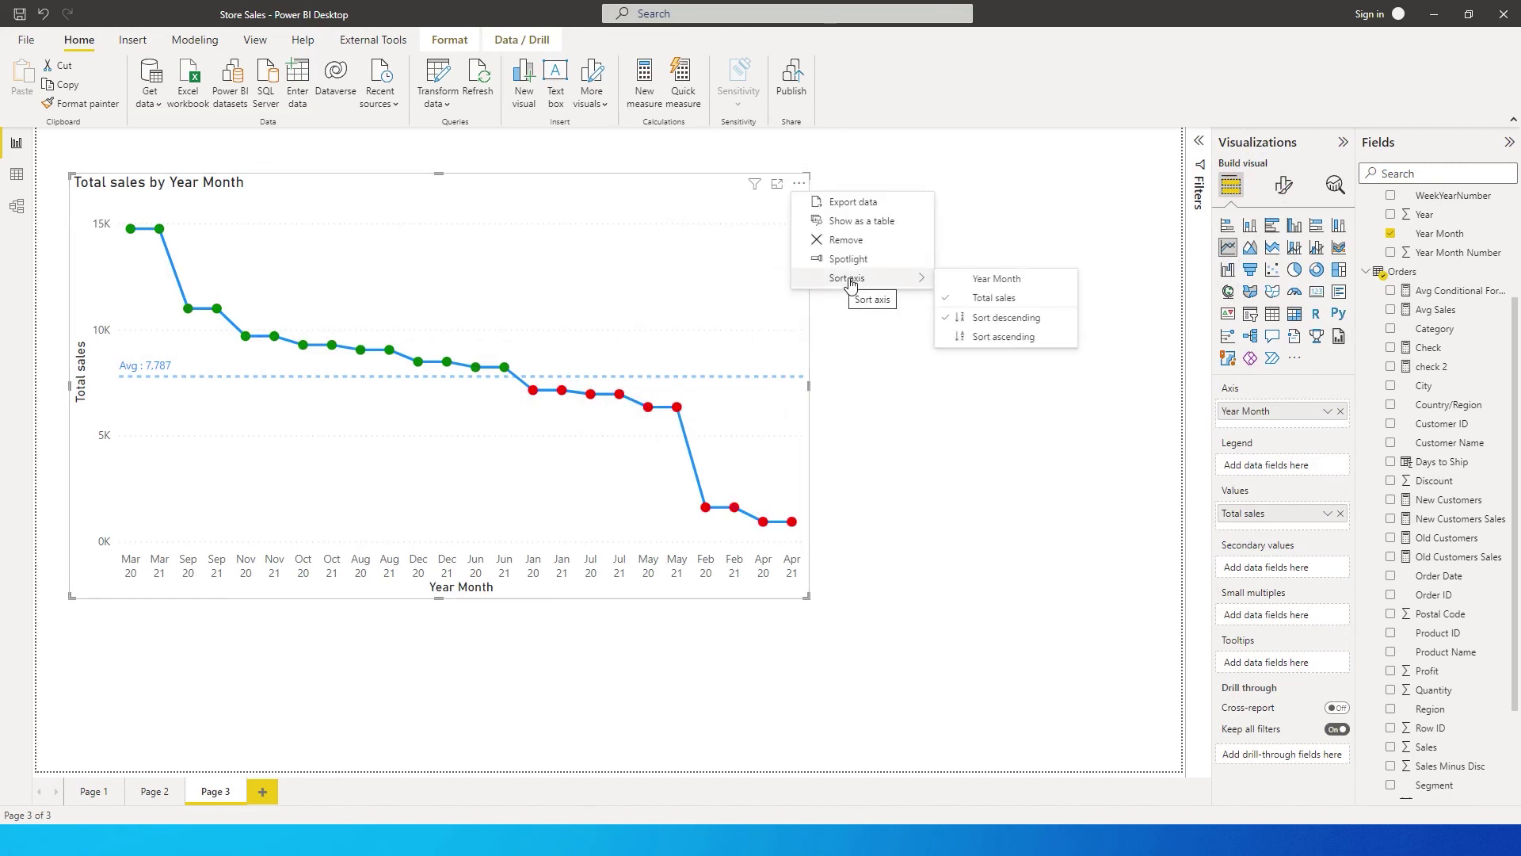
left_click(995, 280)
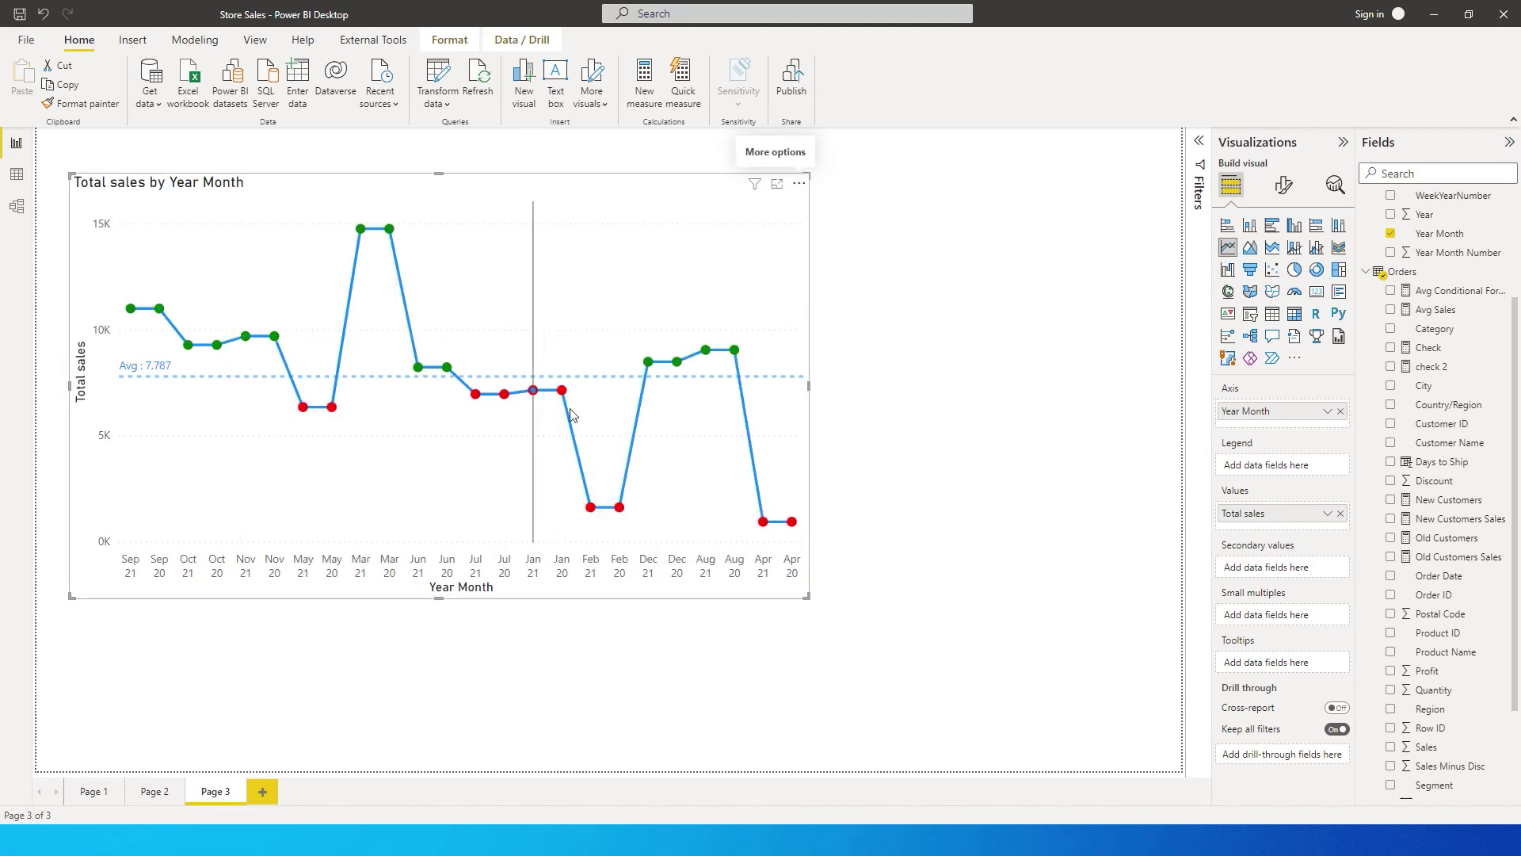
mouse_move(656, 428)
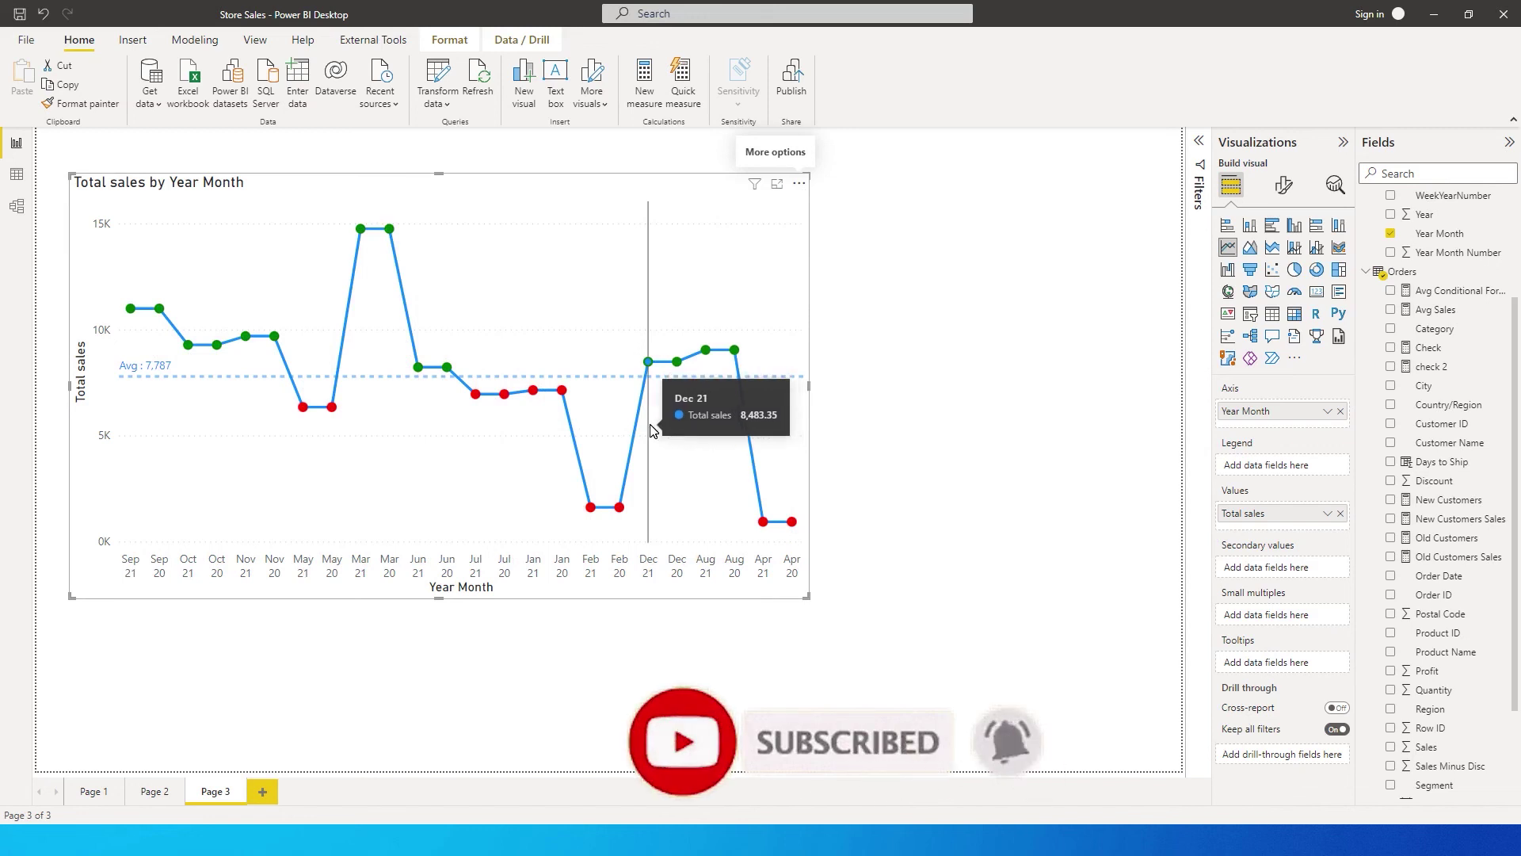
left_click(984, 266)
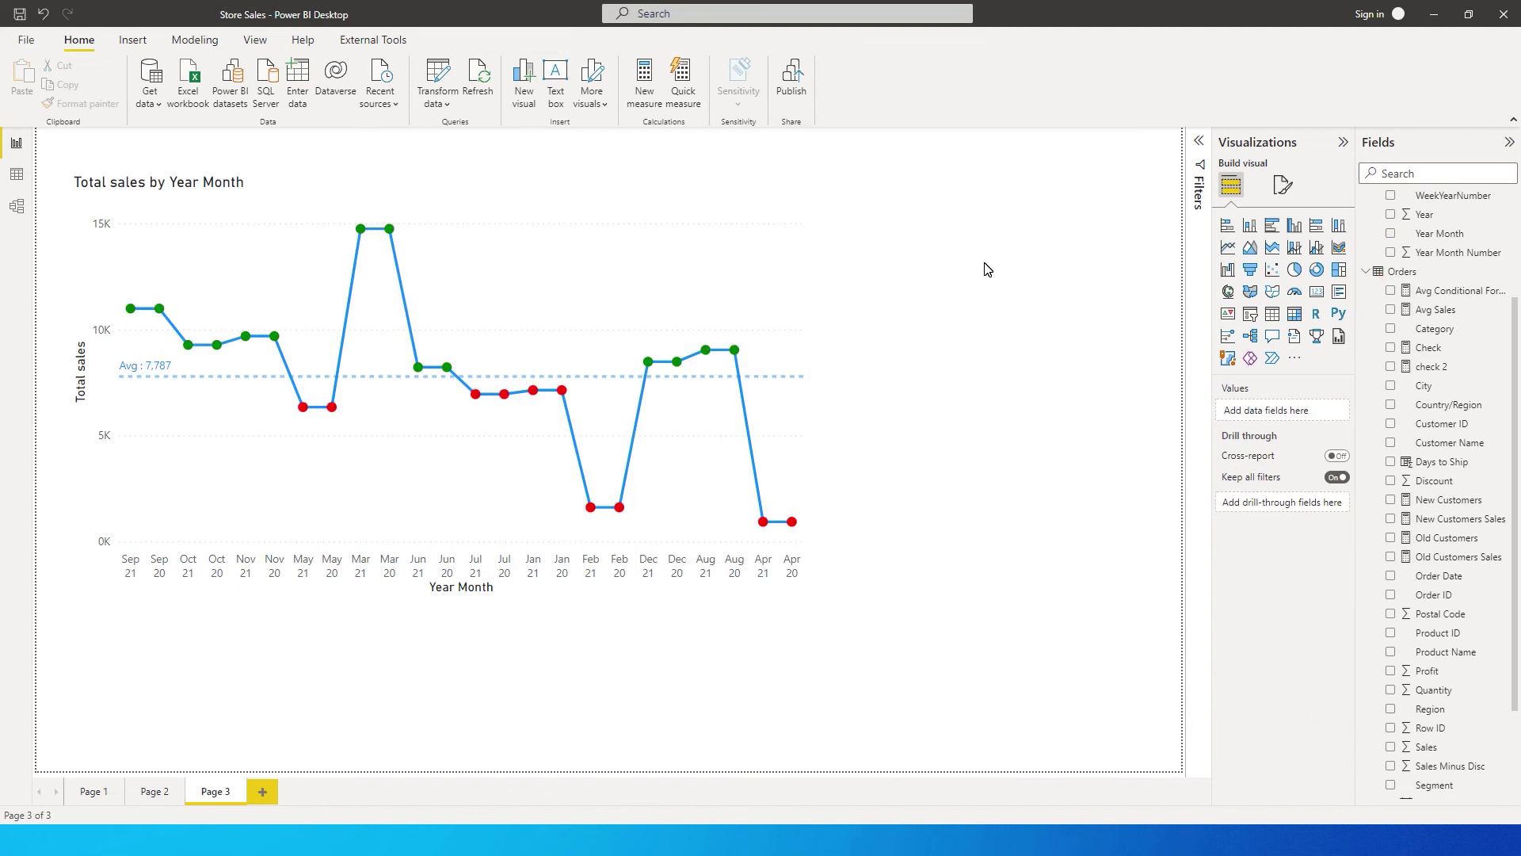
- Insert an empty treemap and place it, narrowed, to the right of the line chart
left_click(1339, 270)
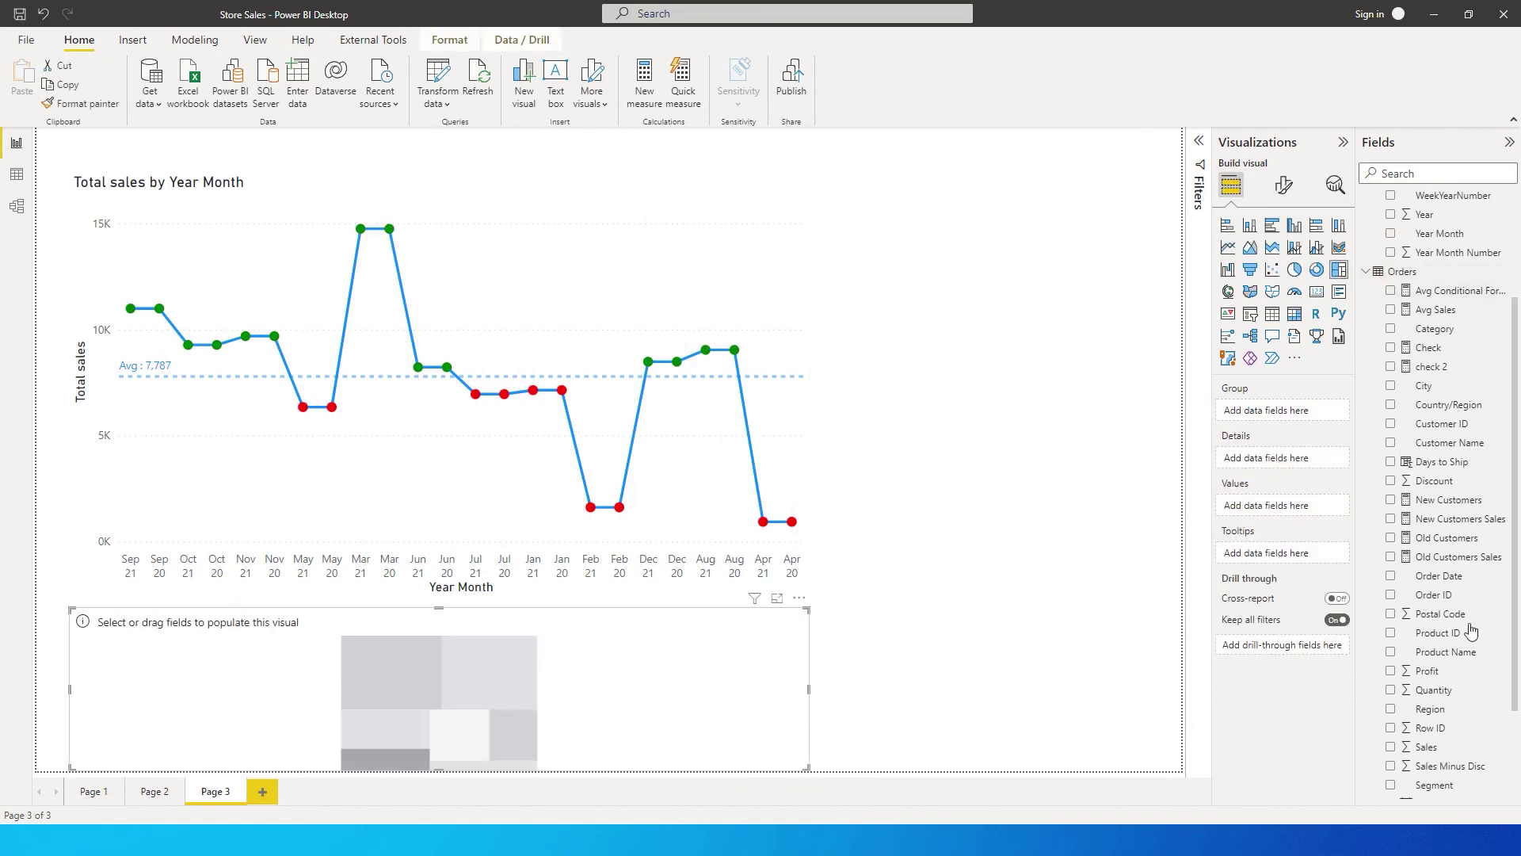
left_click_drag(492, 645, 864, 405)
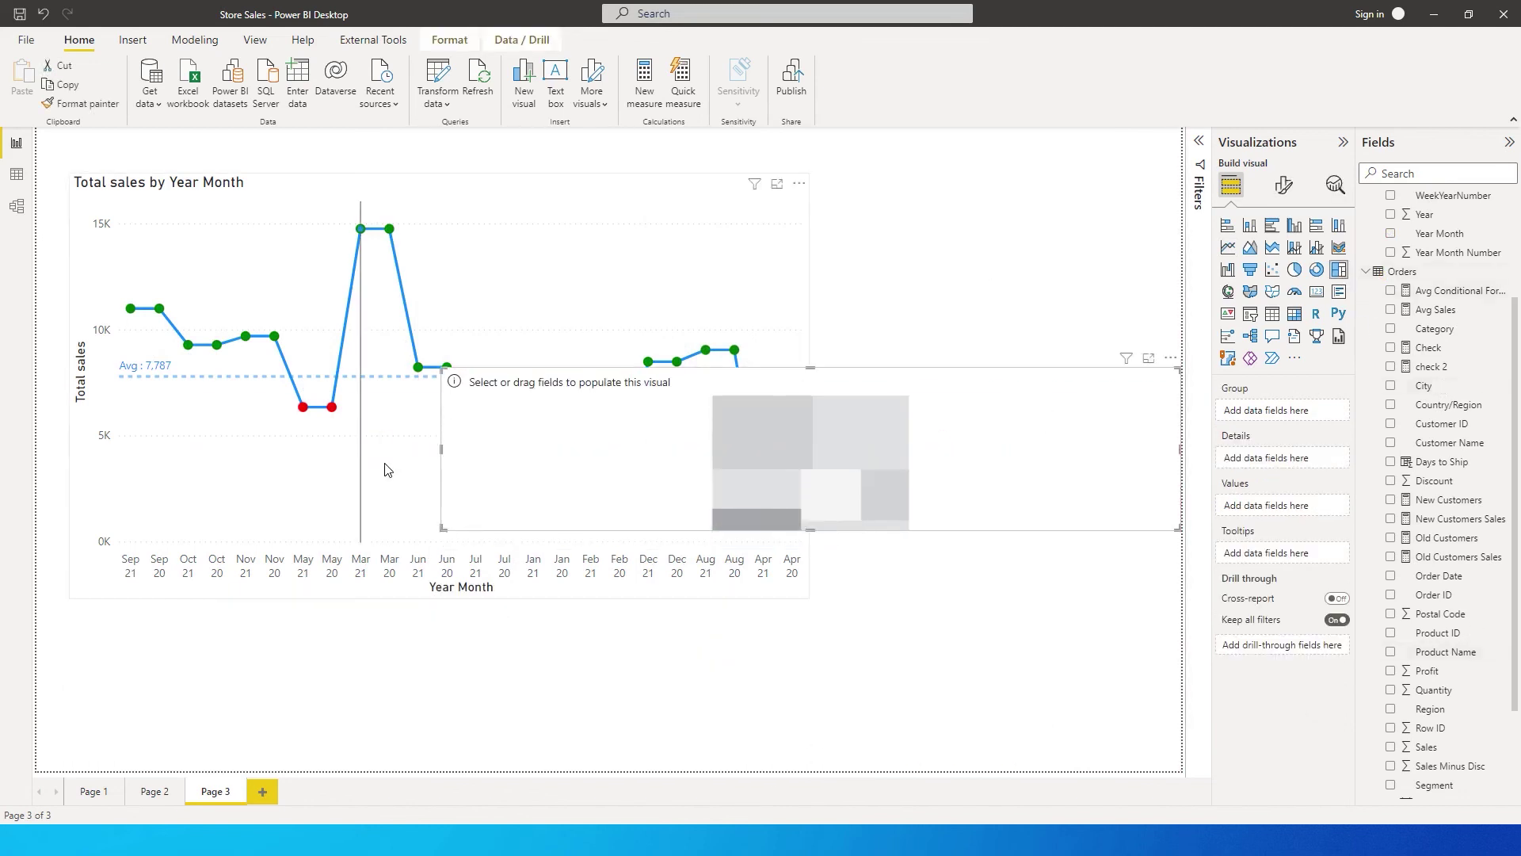
left_click_drag(442, 449, 1010, 327)
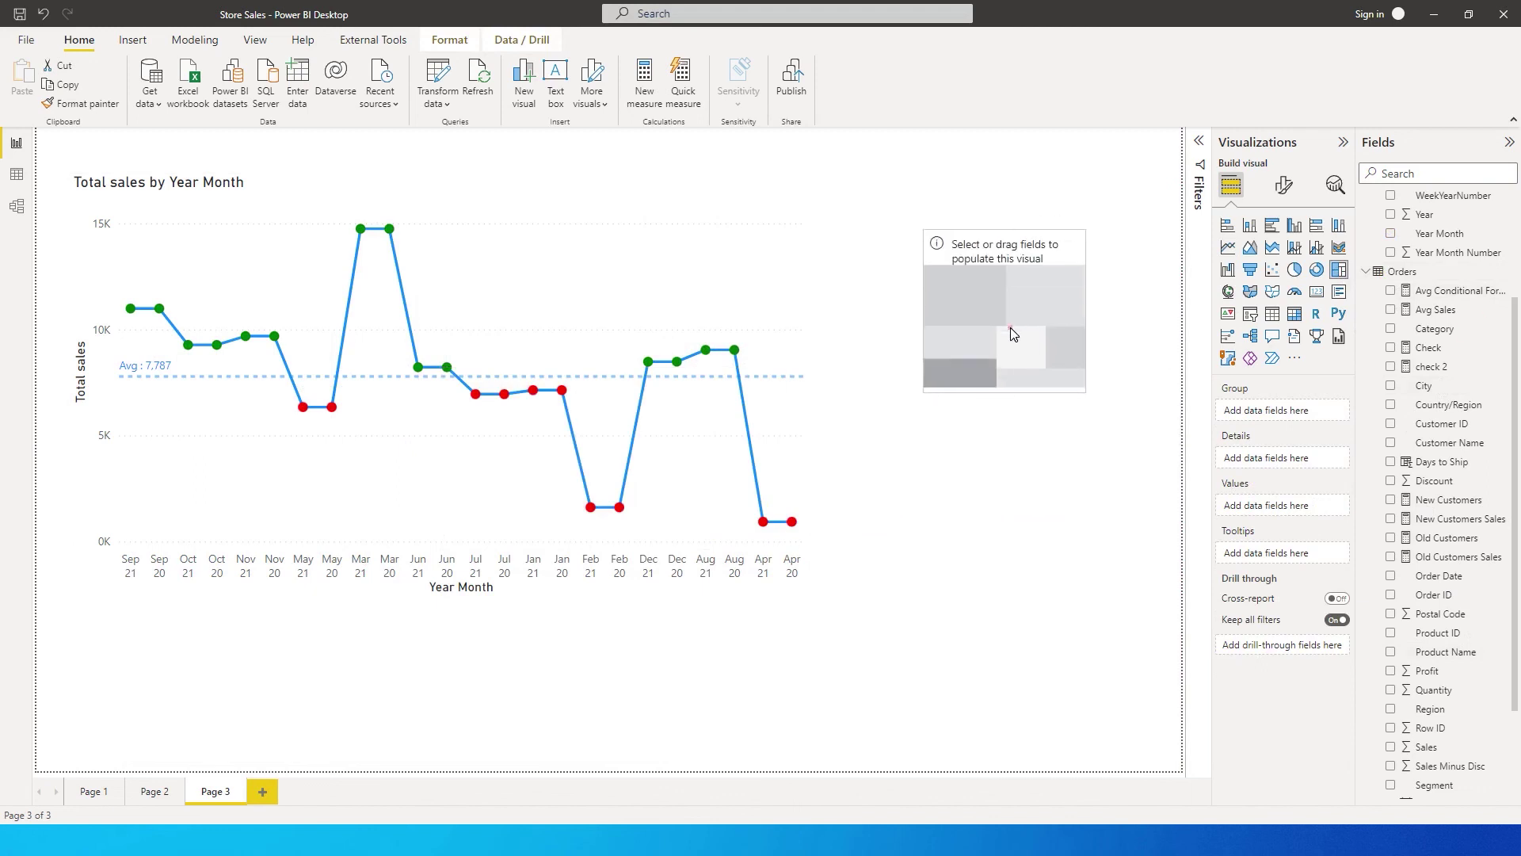
- Group the treemap by Category with Count (Distinct) of Category as its values
left_click_drag(1446, 339, 1291, 513)
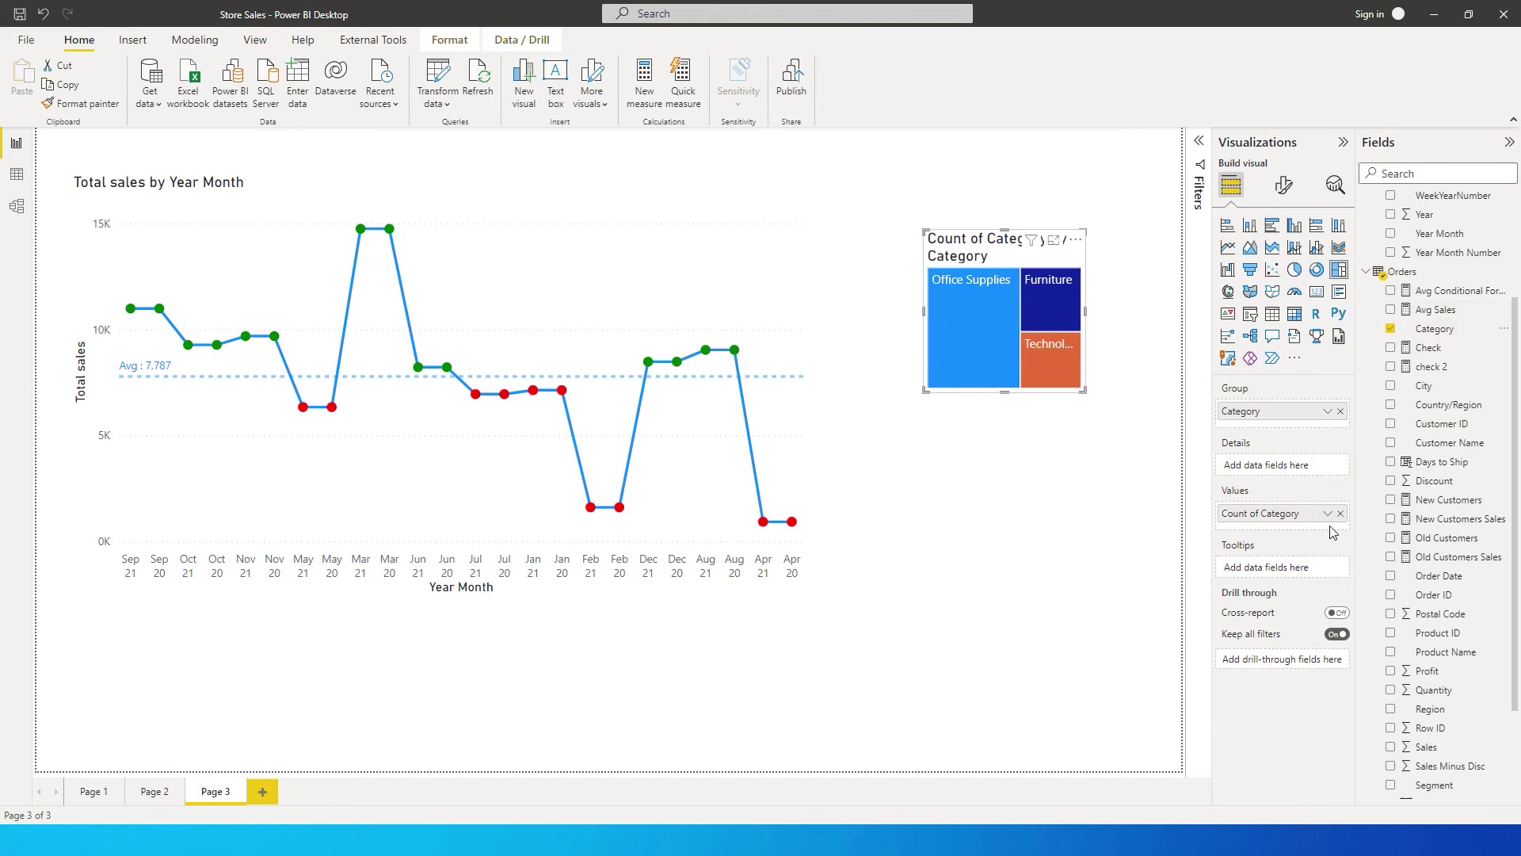
left_click(1327, 513)
left_click(1376, 583)
left_click_drag(1004, 391, 1004, 562)
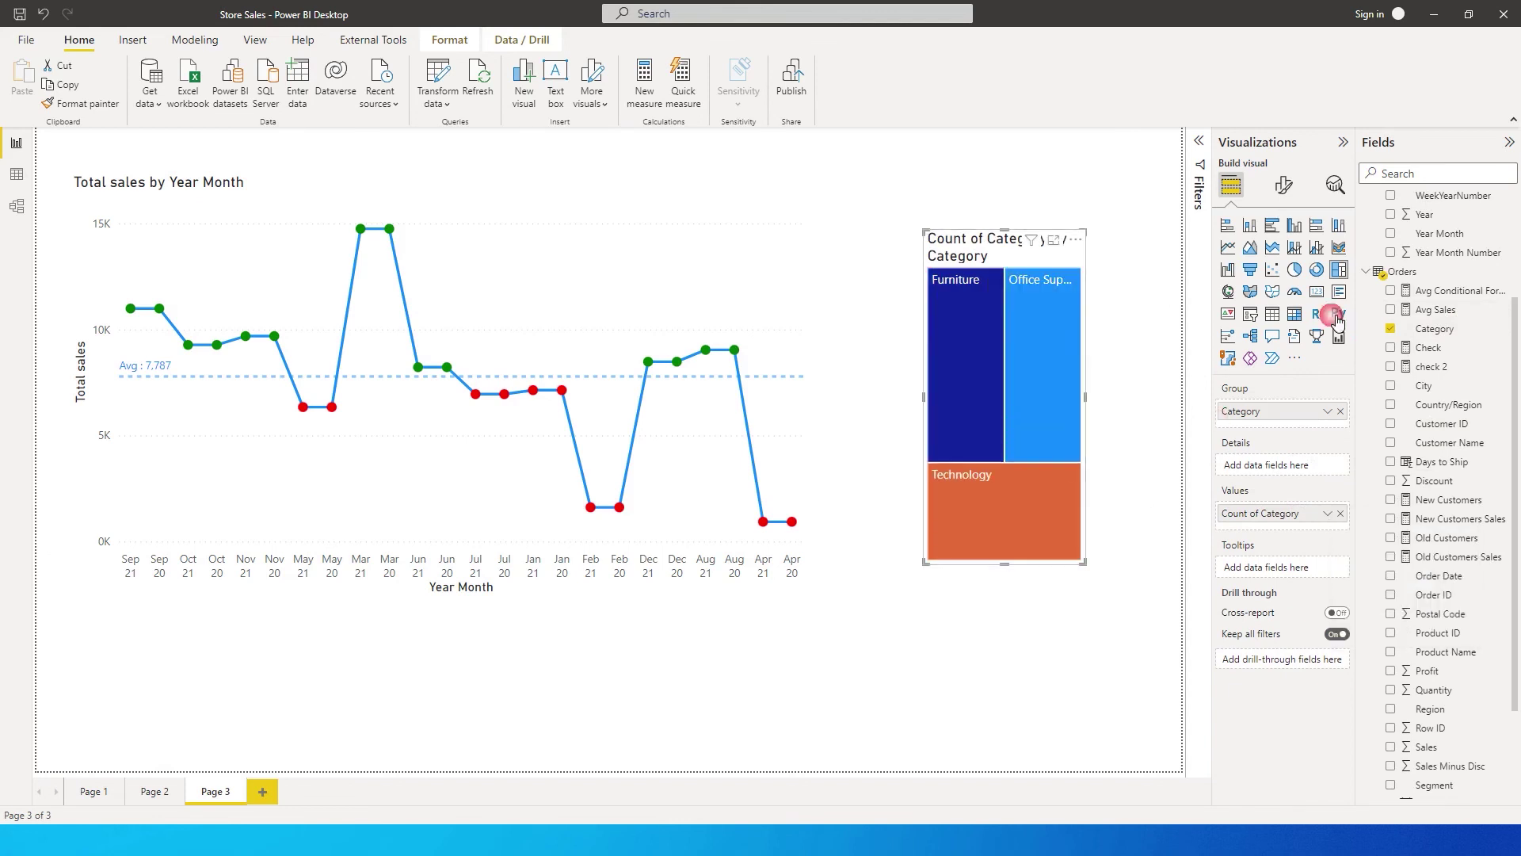
- Turn the treemap's title off and resize it into narrow stacked tiles
left_click(1284, 184)
left_click(1291, 264)
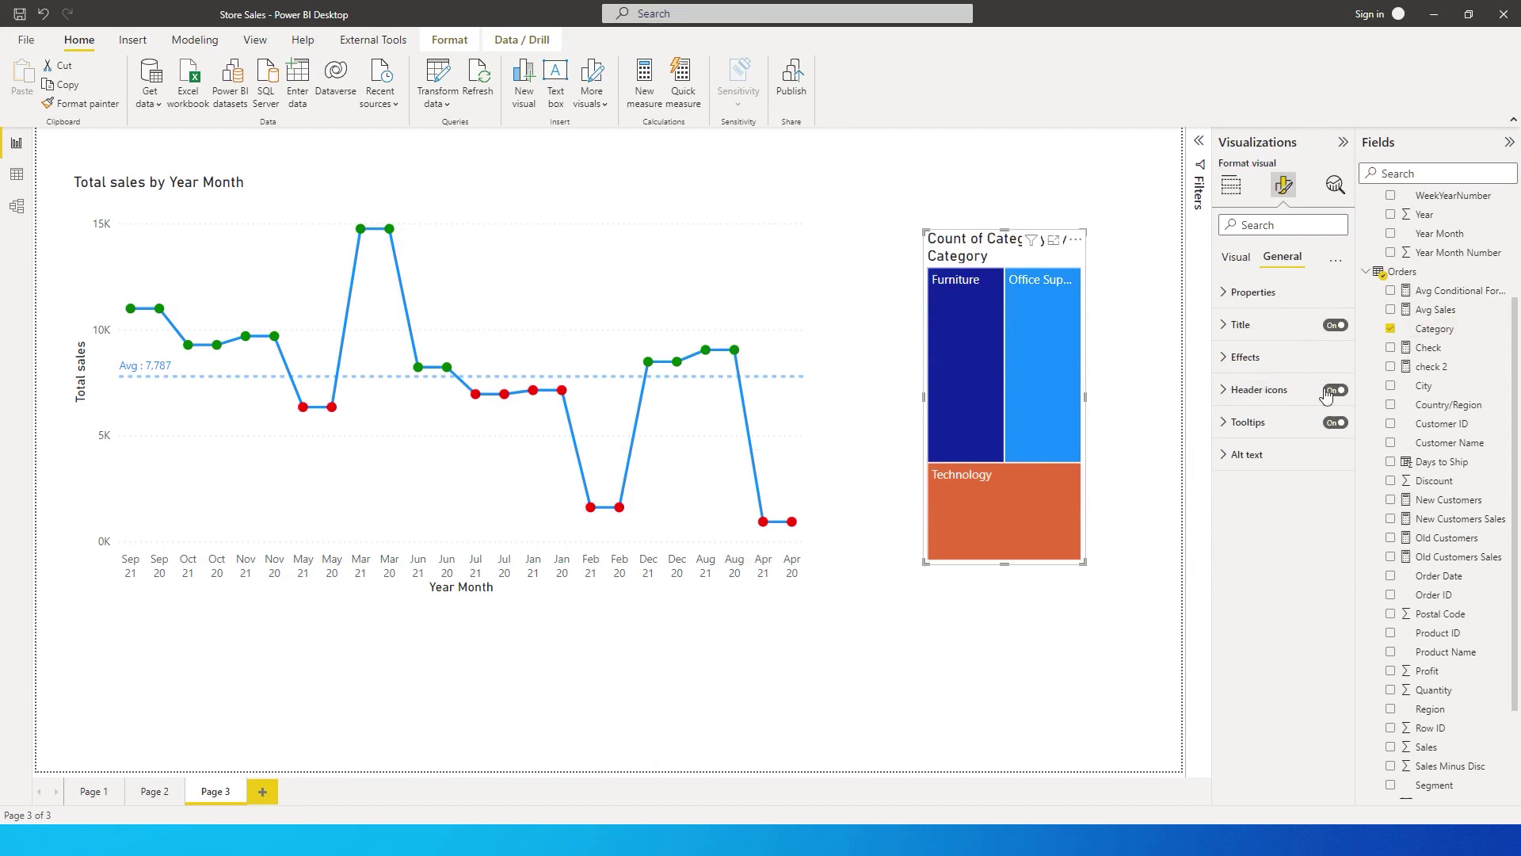
left_click(1335, 325)
left_click_drag(1094, 401, 1022, 408)
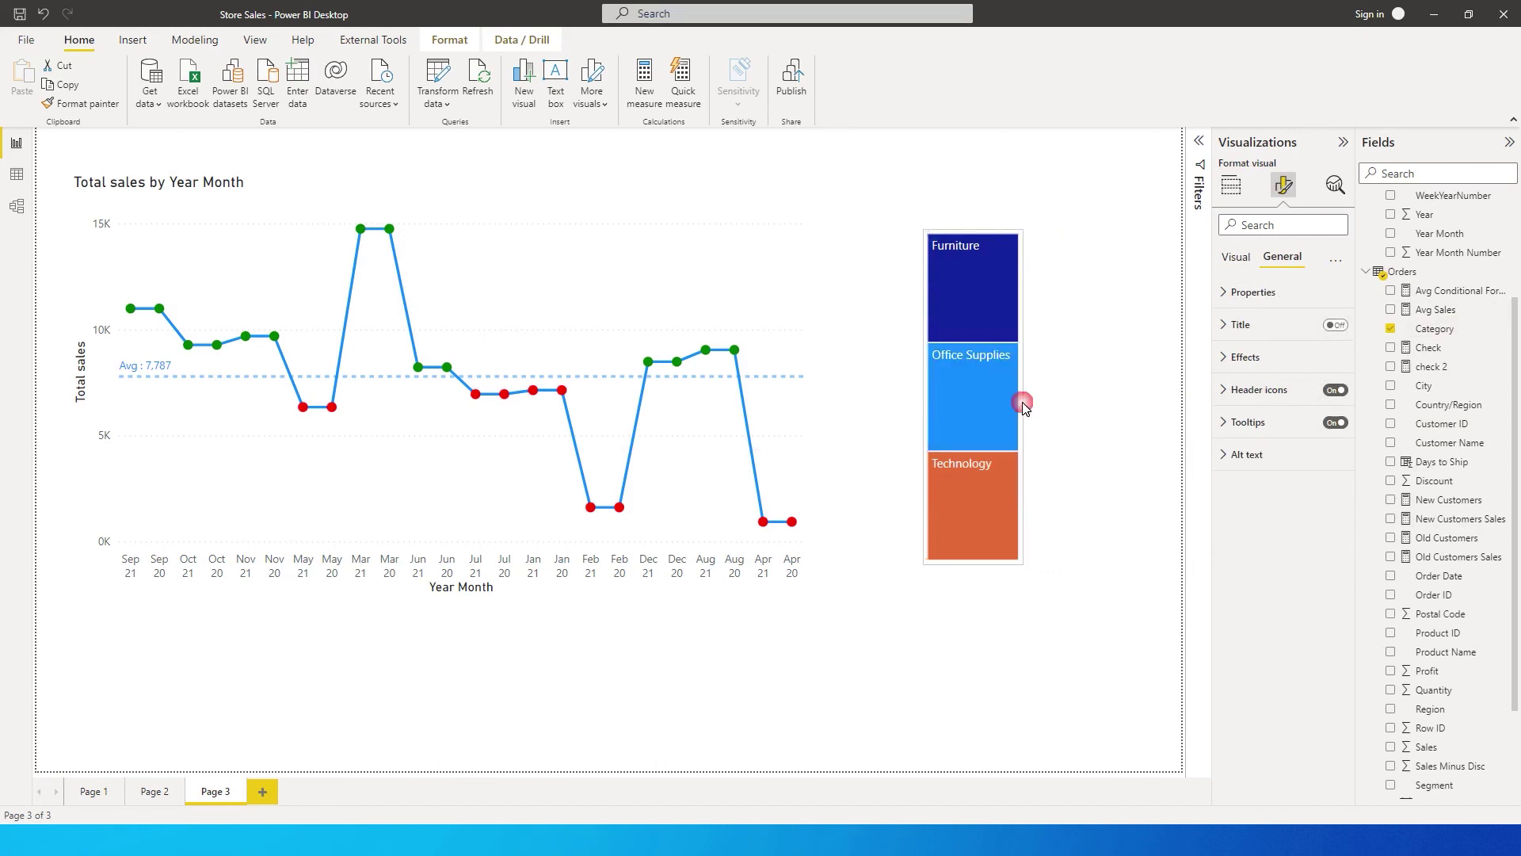
left_click_drag(933, 237, 939, 294)
- Move the treemap up beside the line chart and cross-filter the chart to Furniture
left_click(1231, 185)
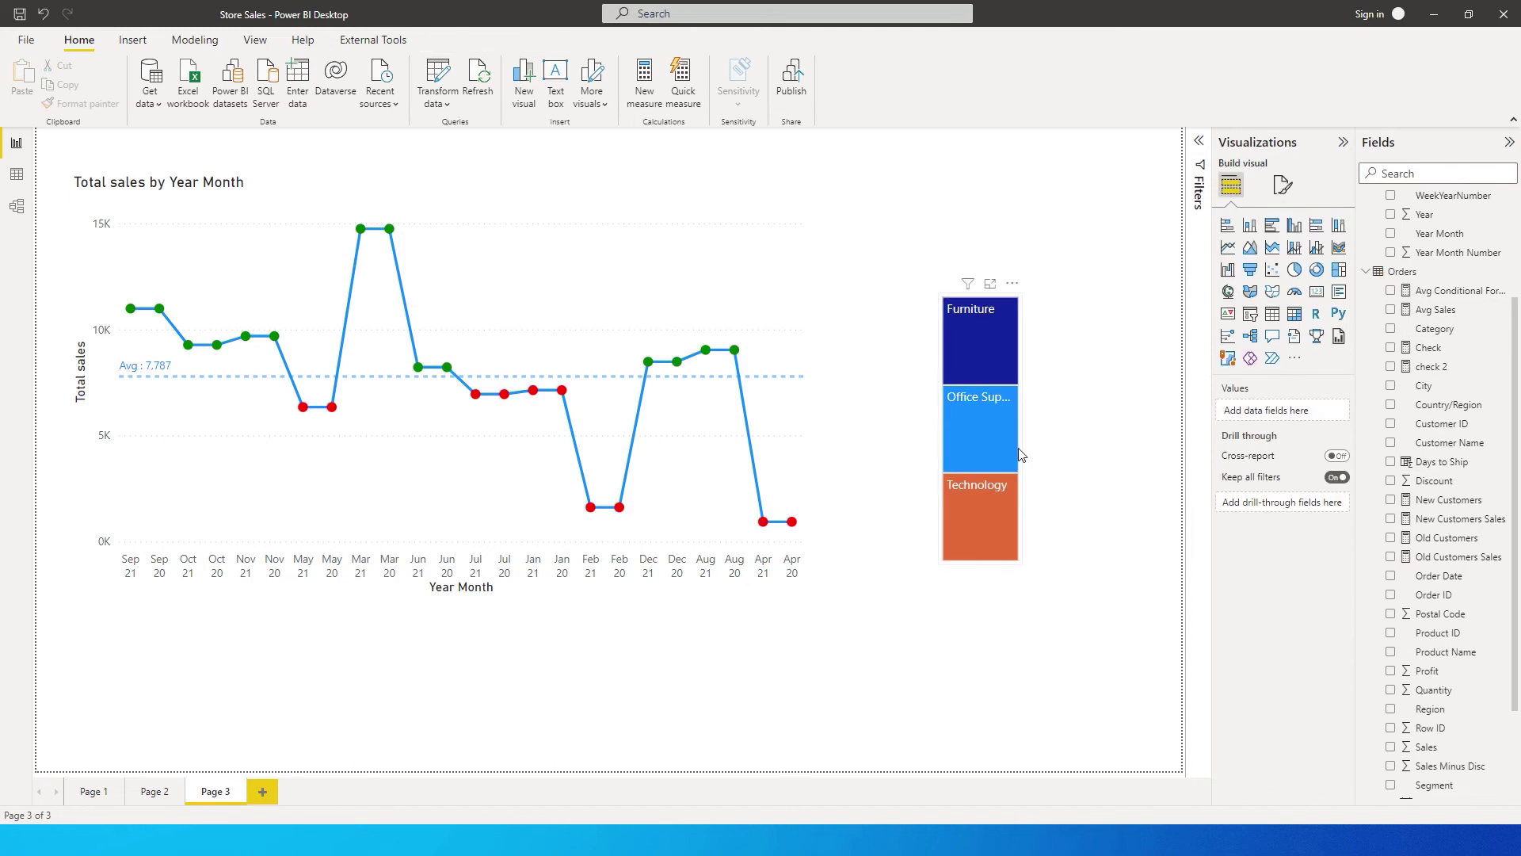
left_click_drag(1019, 454, 1005, 346)
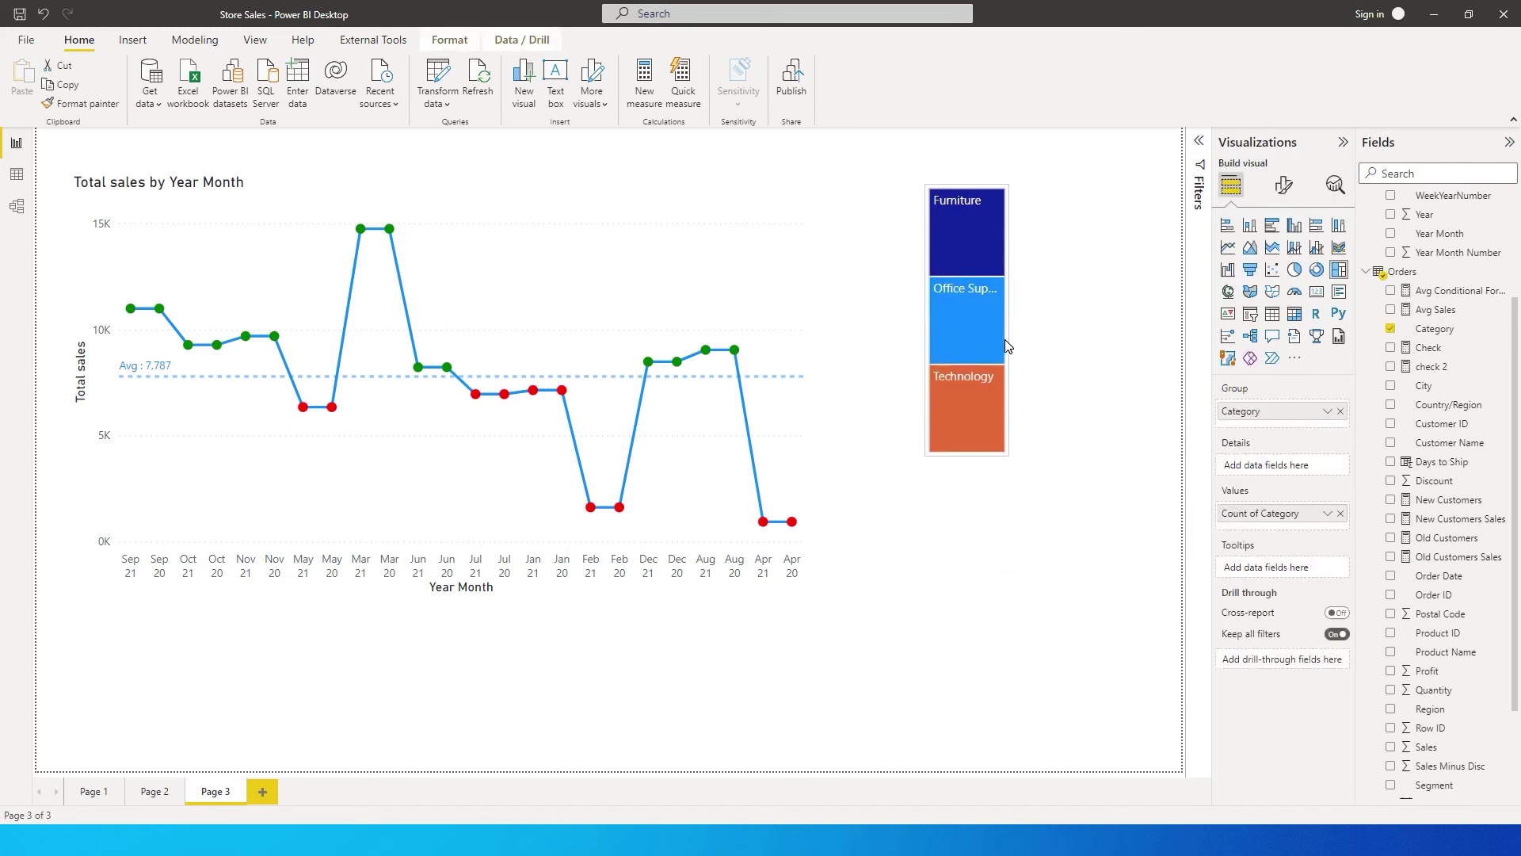
left_click(1101, 310)
left_click(938, 236)
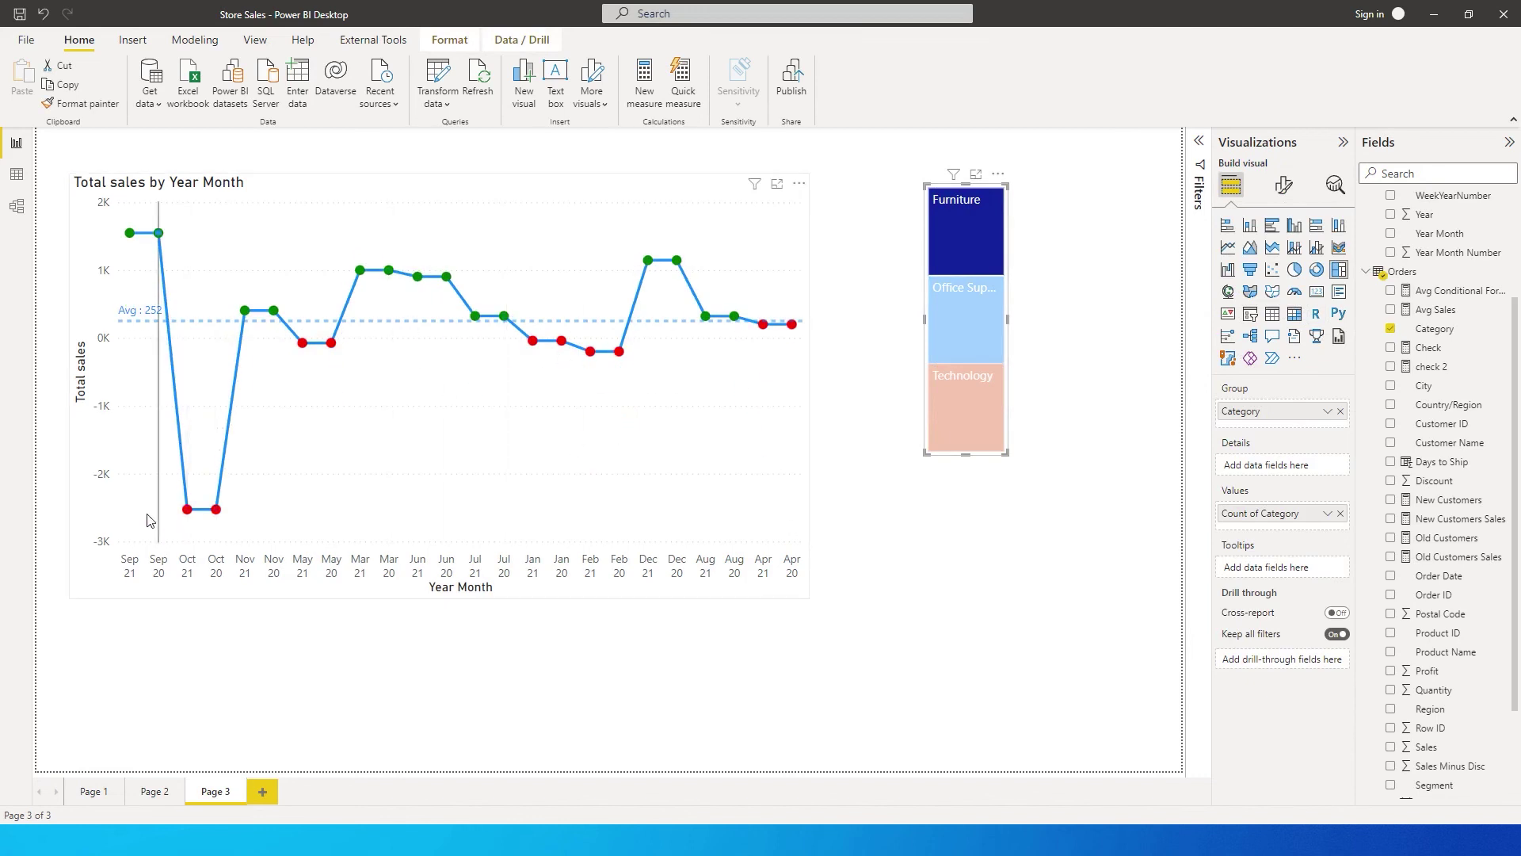
left_click(962, 328)
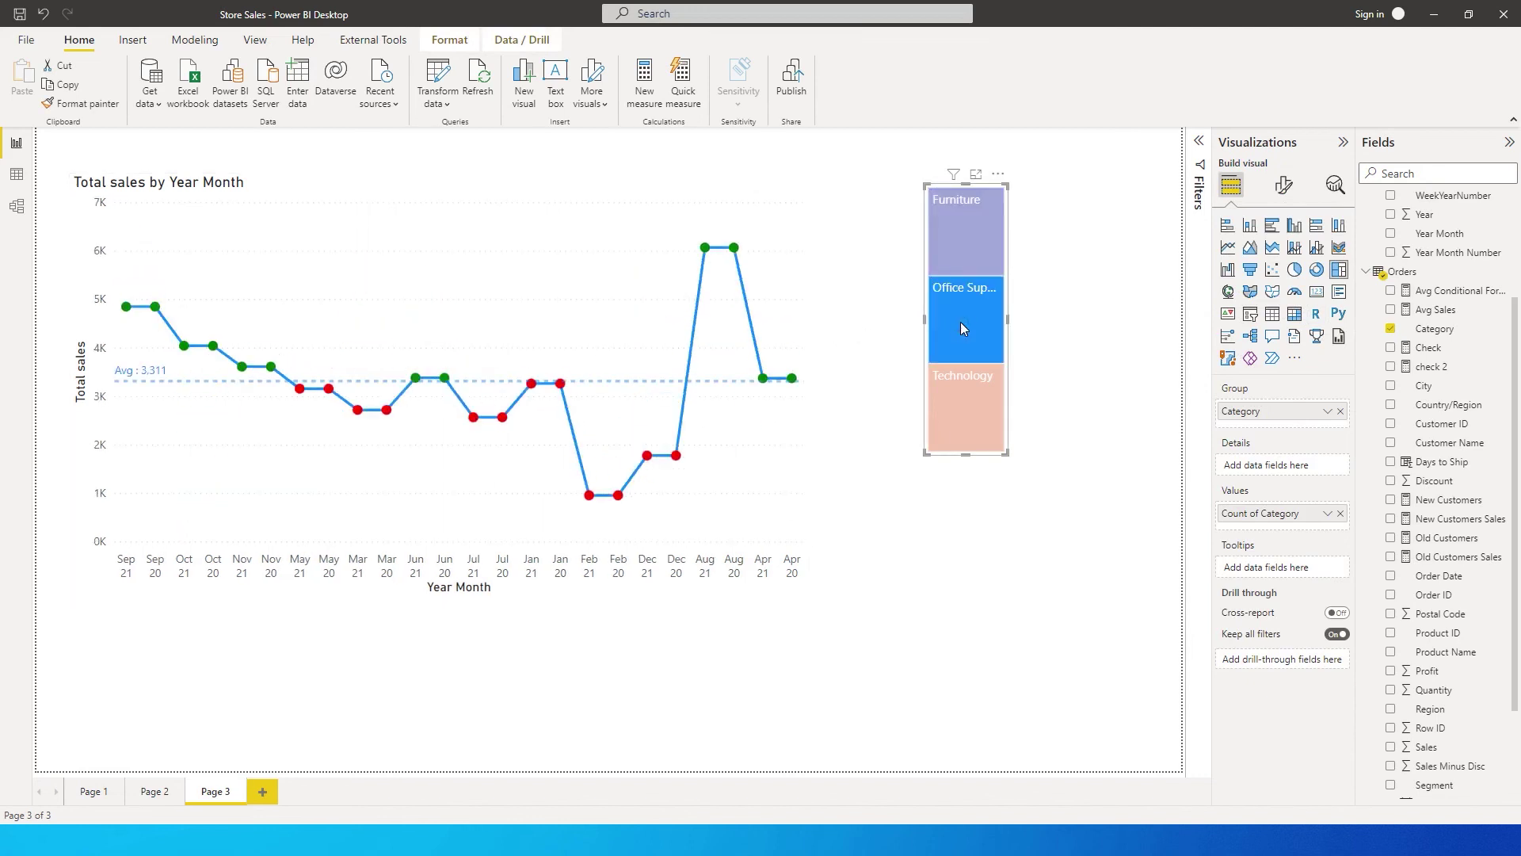
left_click(967, 429)
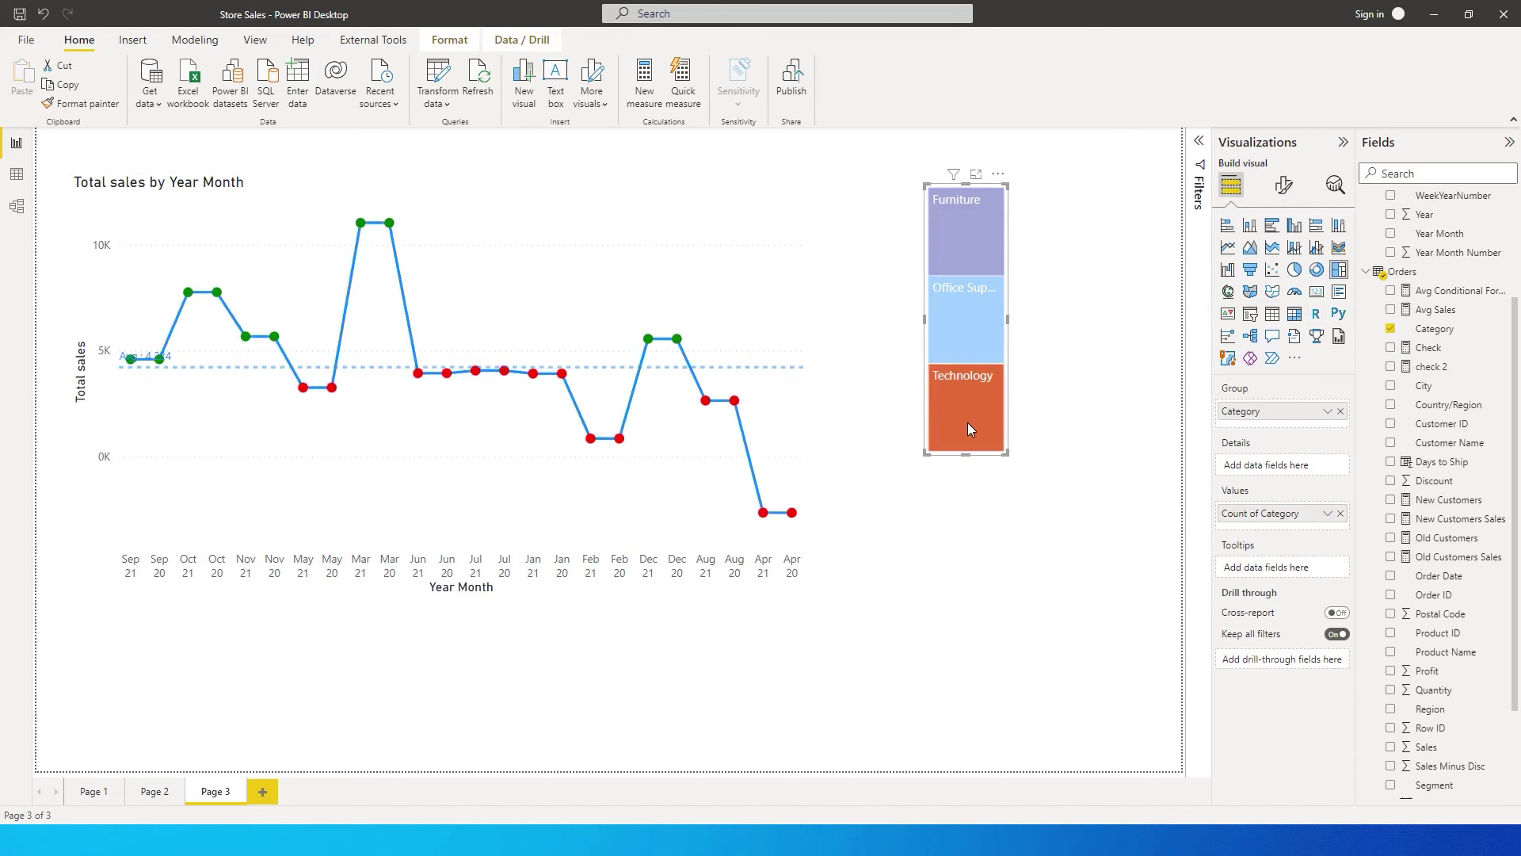
left_click(968, 426)
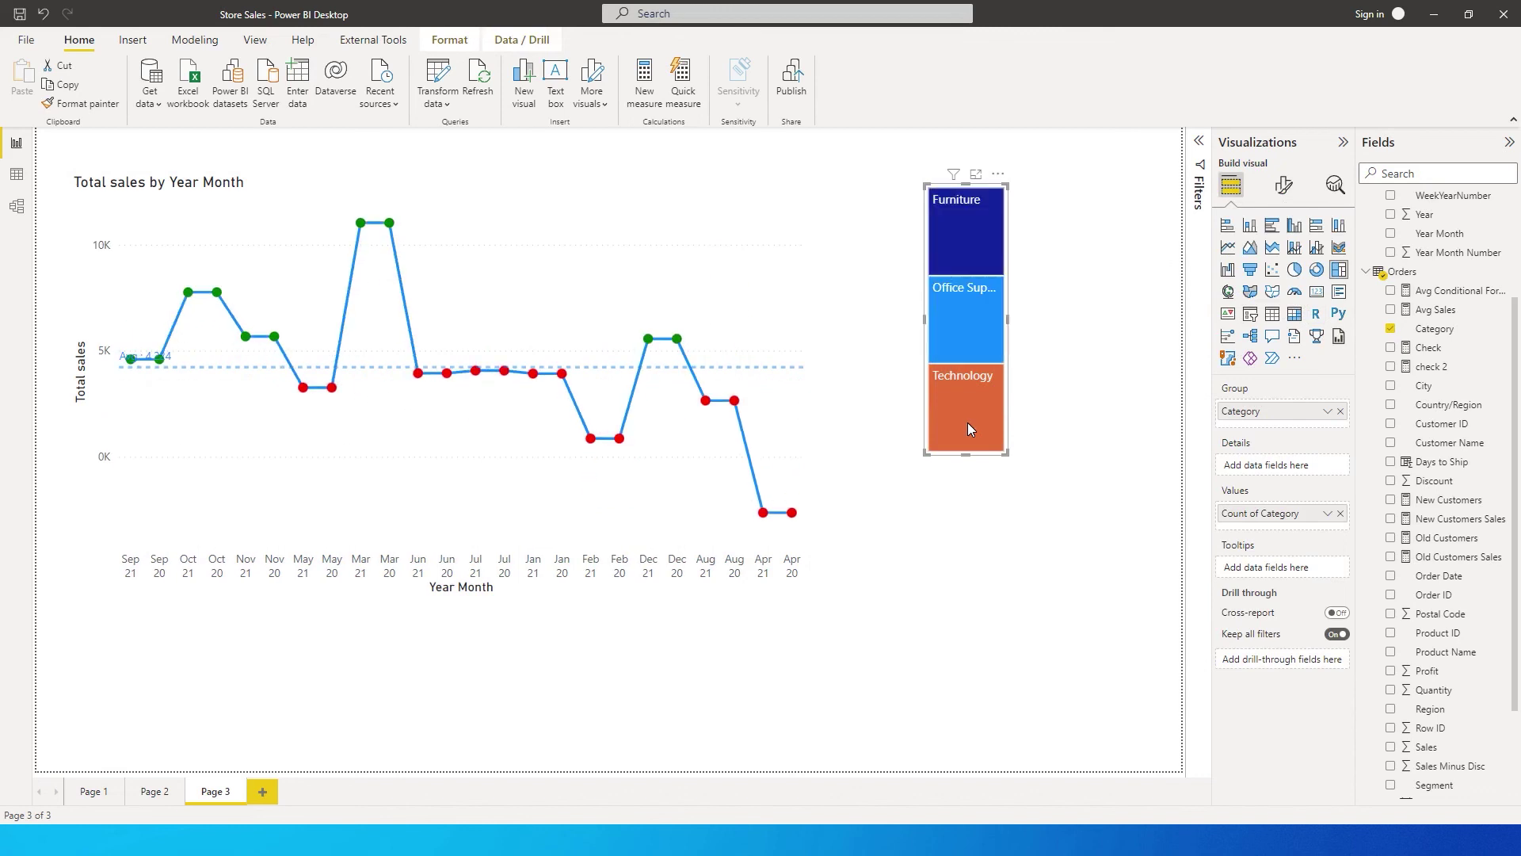